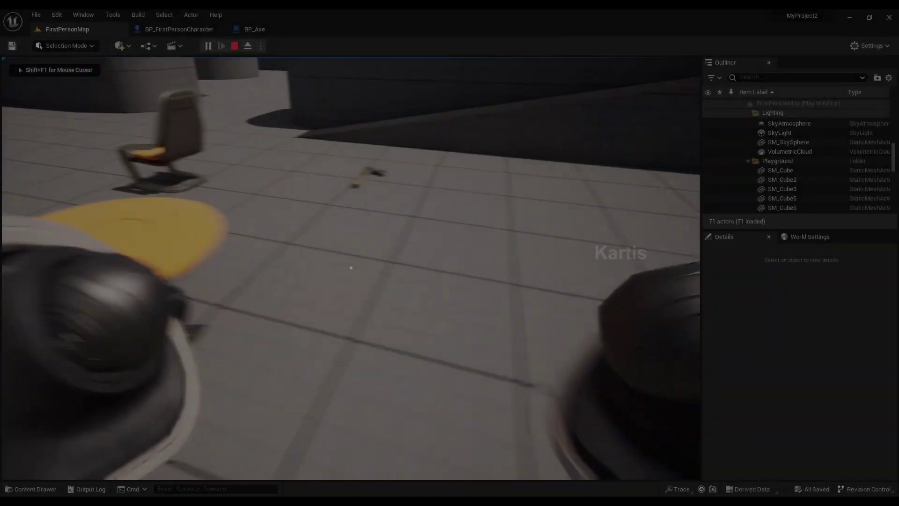
Walk toward the axe and swing the arm twice near it
key(w)
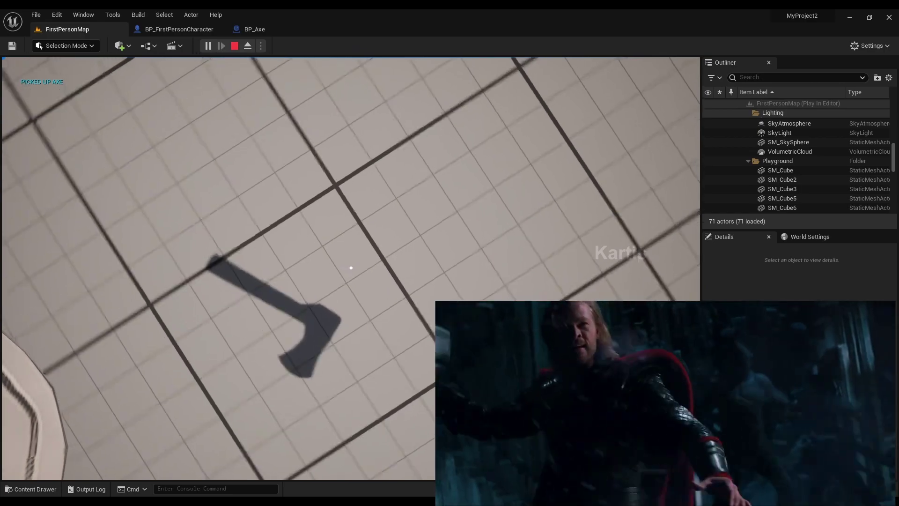
click(351, 267)
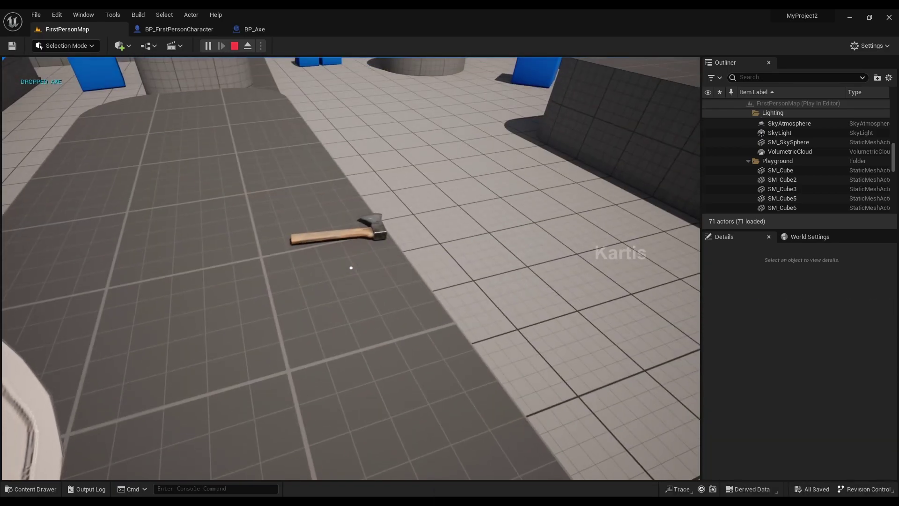
click(351, 268)
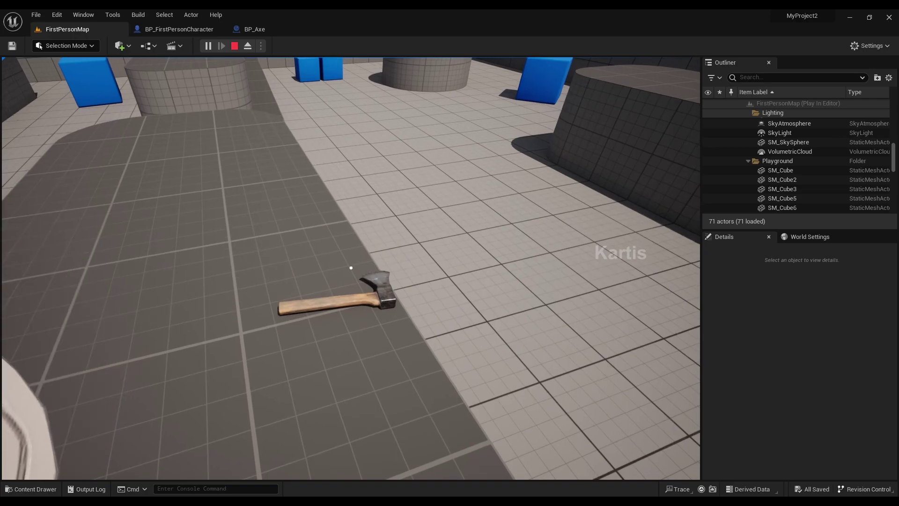
Pick up the axe with E, throw it down, pick it up again, then drop it with Q
key(e)
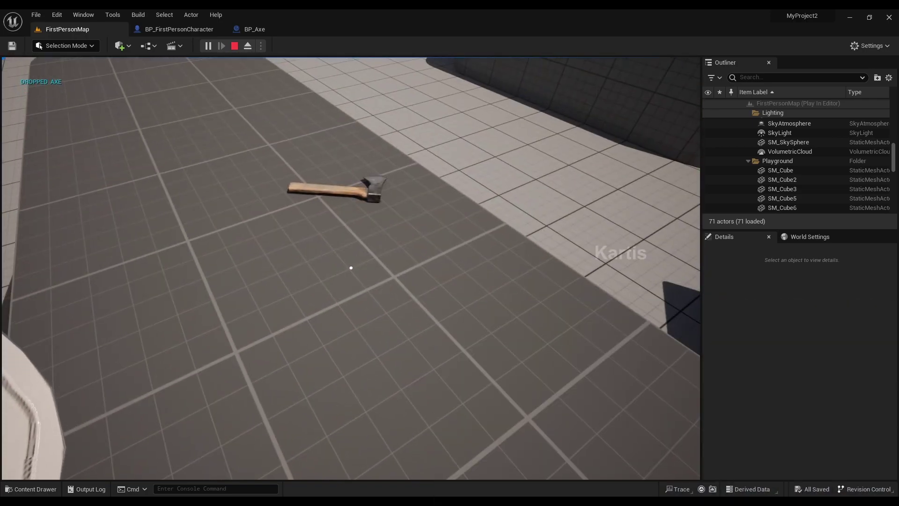
key(e)
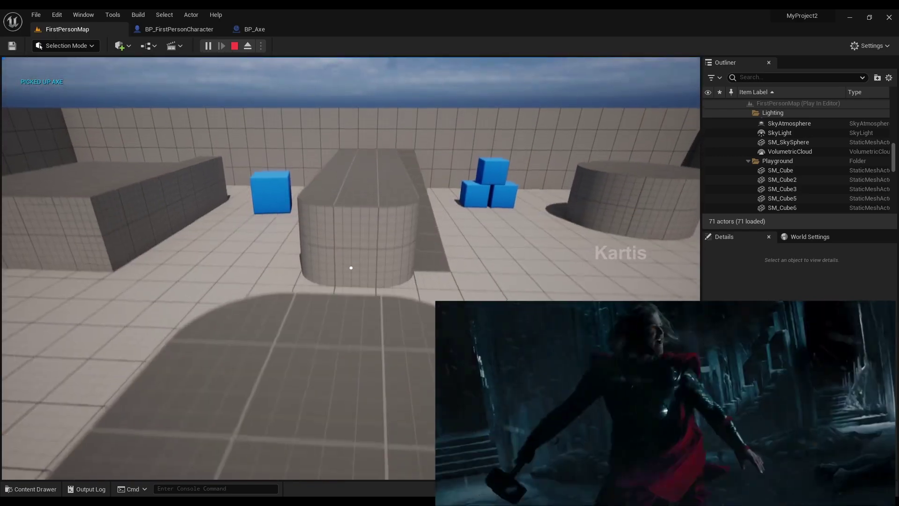
key(e)
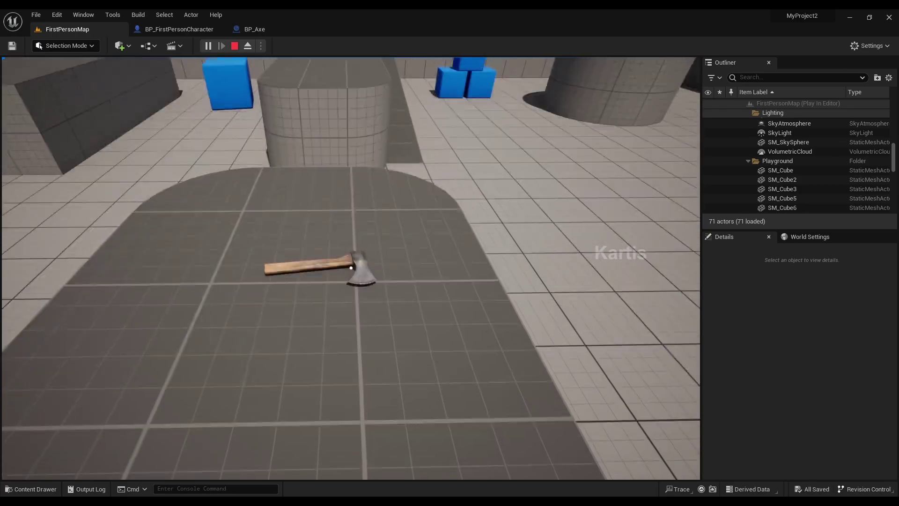
key(w)
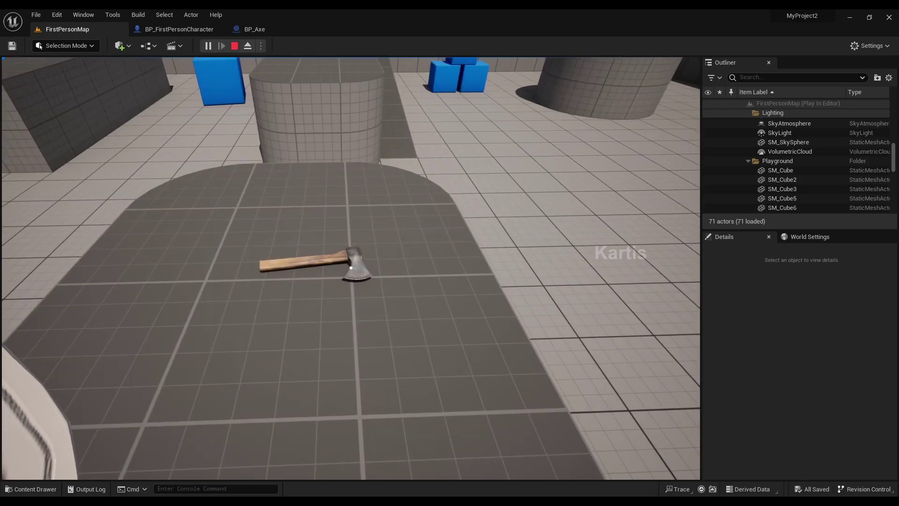
key(e)
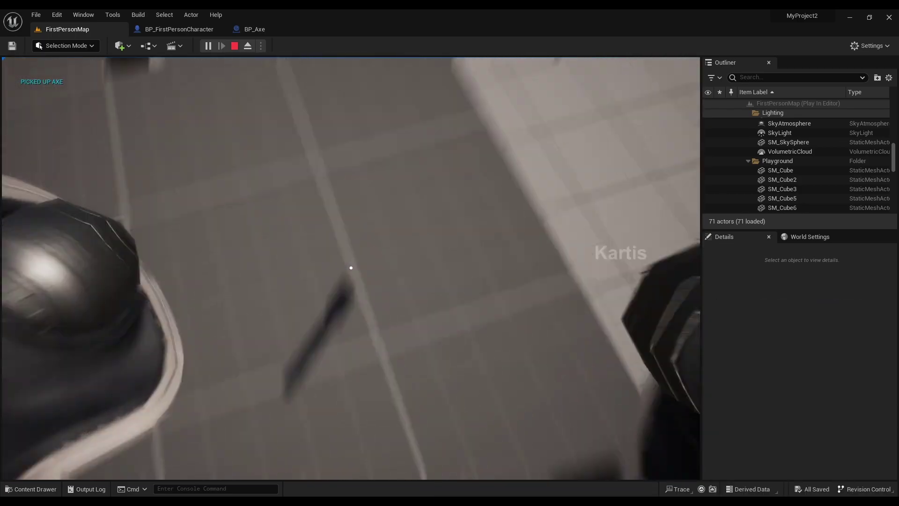
key(q)
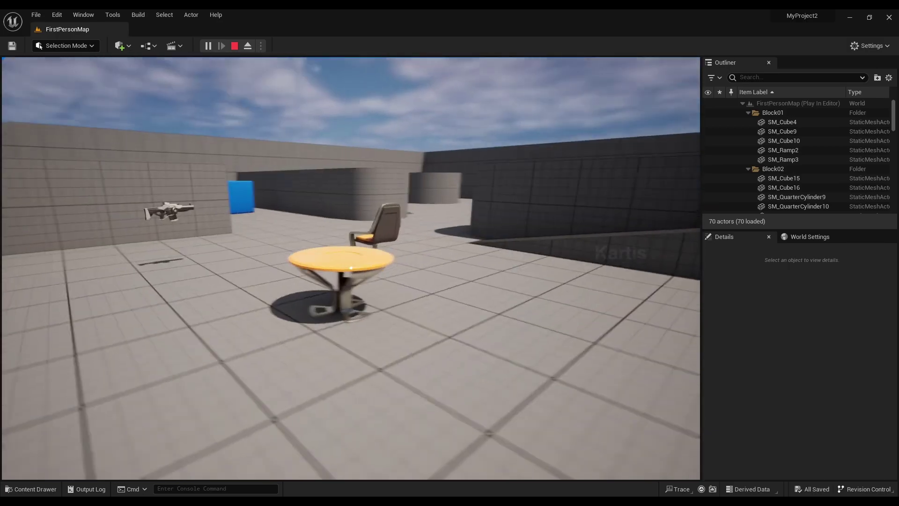
Walk past the table and chair to show their labels, then end play with Esc
key(w)
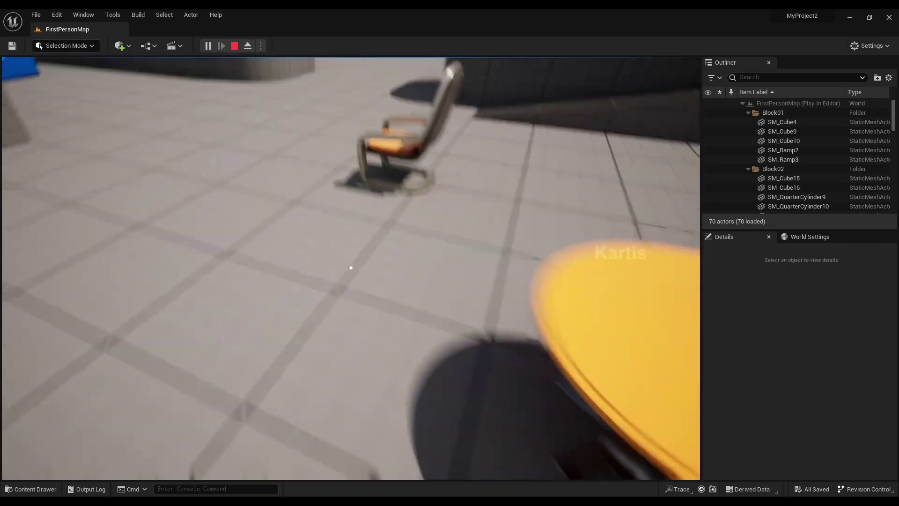
key(w)
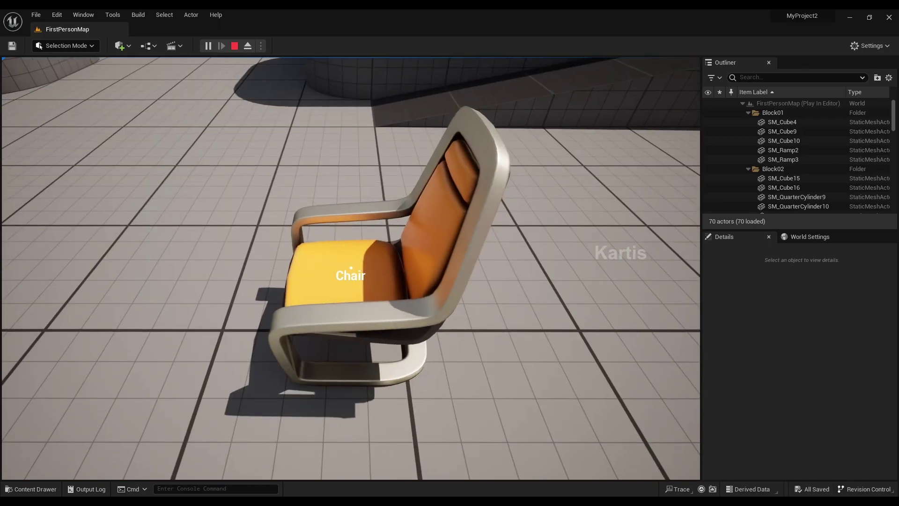
key(w)
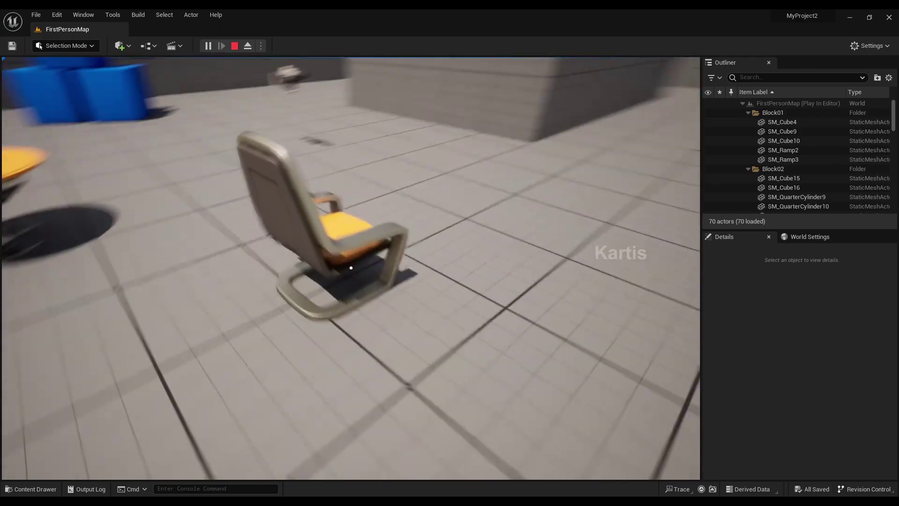
key(s)
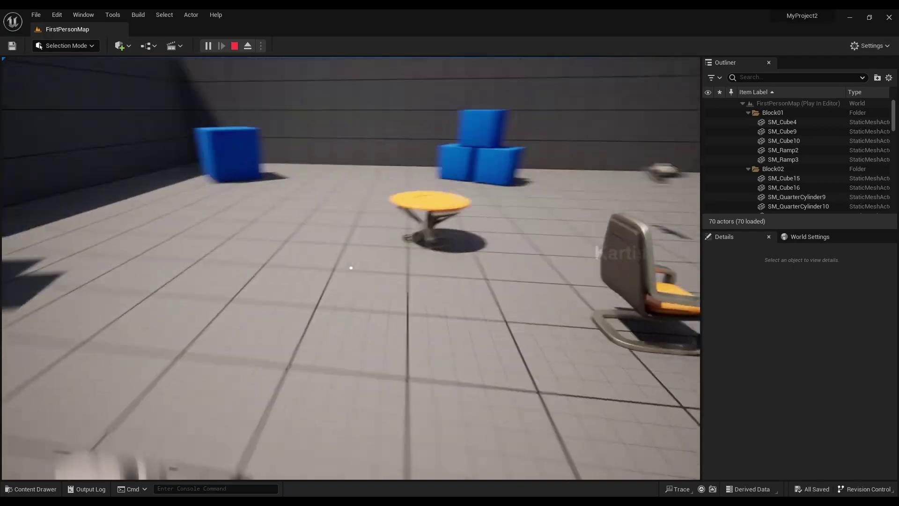
key(Escape)
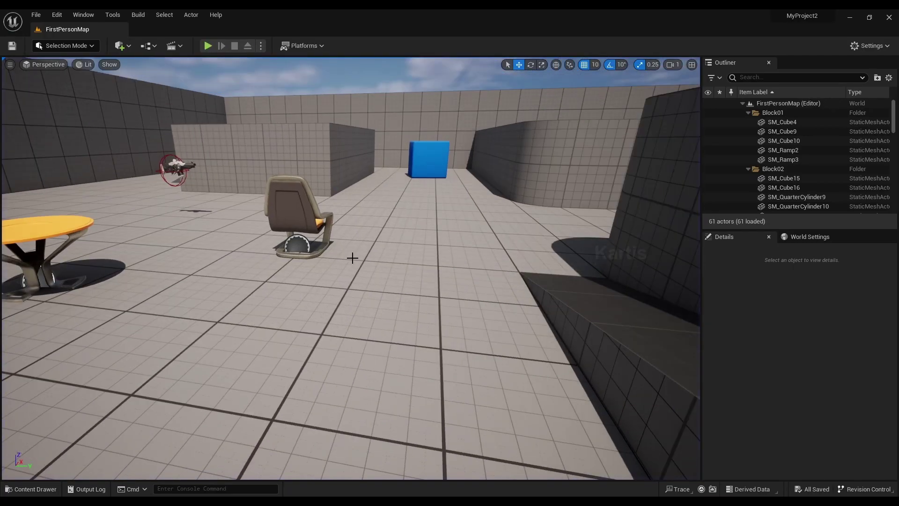
Open BP_FirstPersonCharacter from Content > FirstPerson > Blueprints for editing
click(55, 490)
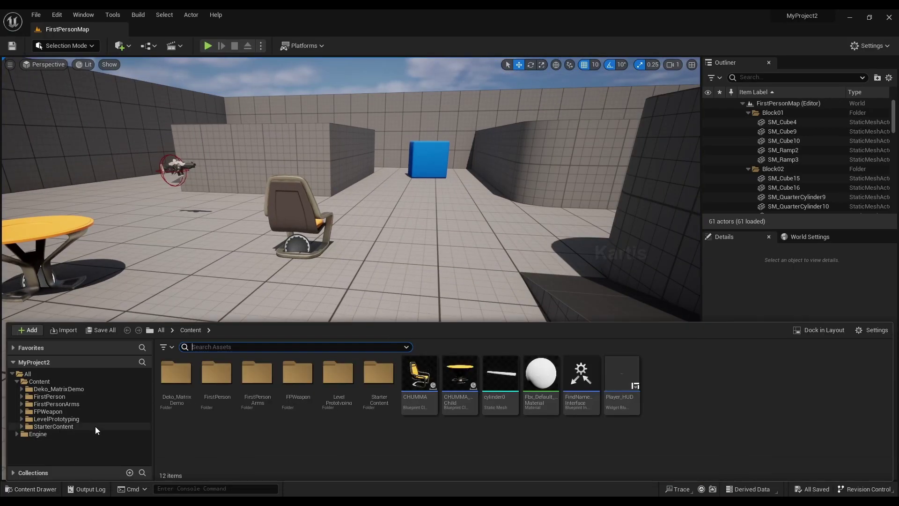
double_click(216, 382)
click(180, 386)
key(Return)
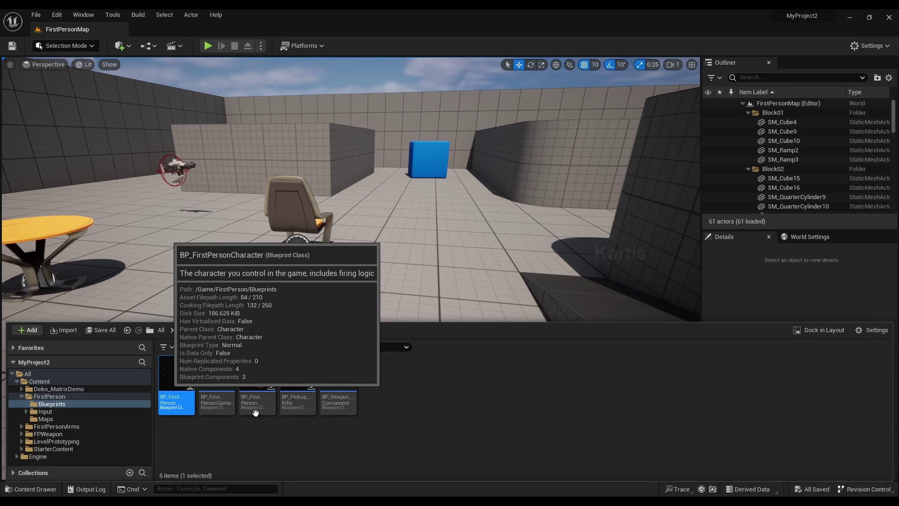
key(Return)
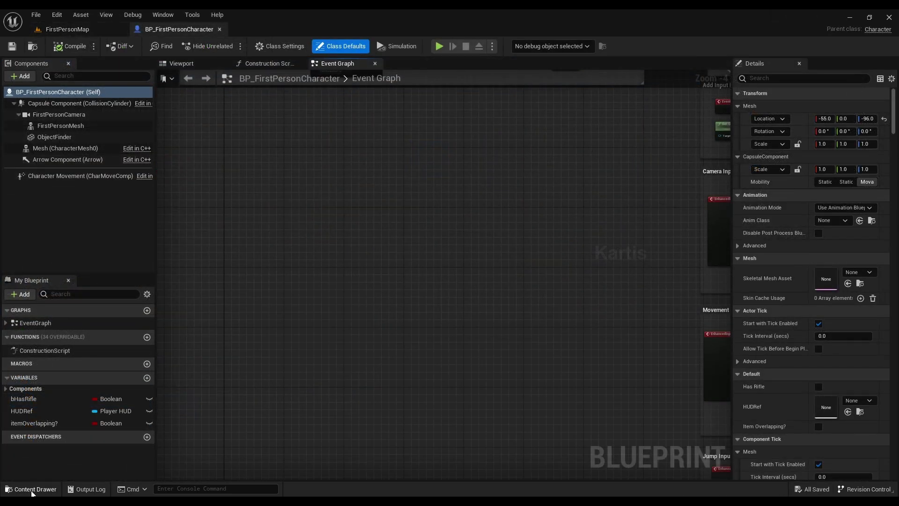
Create a new folder named 'Interactible' under Content and open it
click(191, 311)
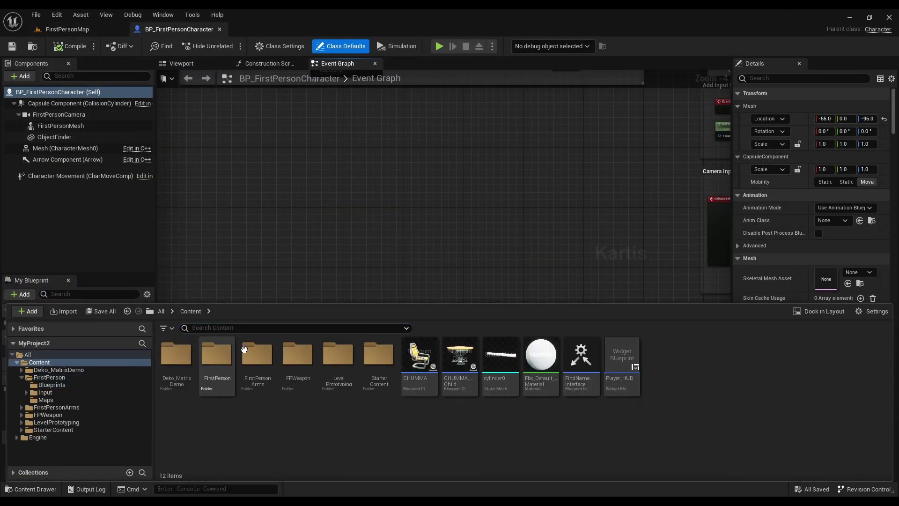
right_click(441, 421)
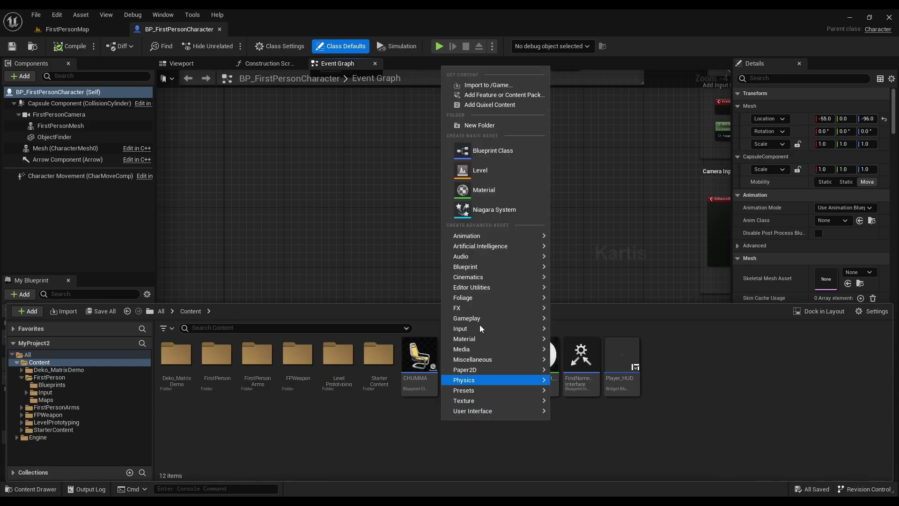
click(501, 125)
text(Interact)
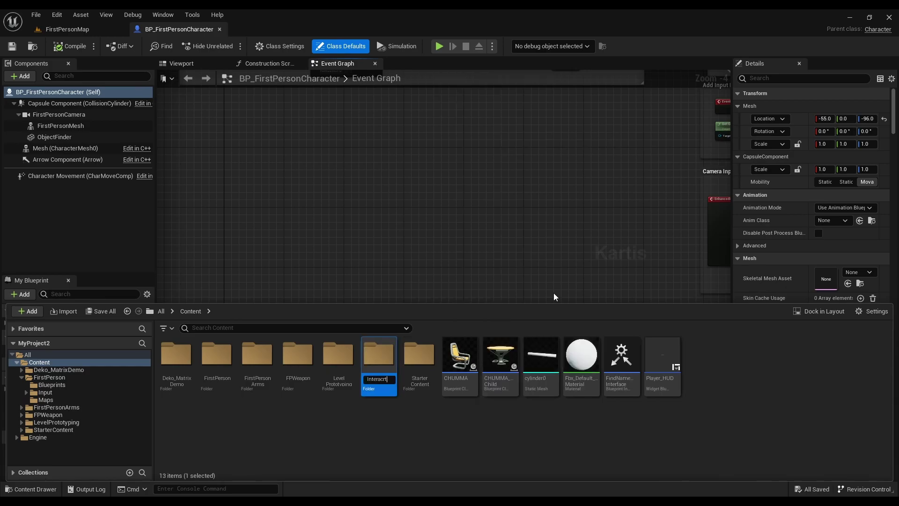
text(ible)
key(Return)
key(Return)
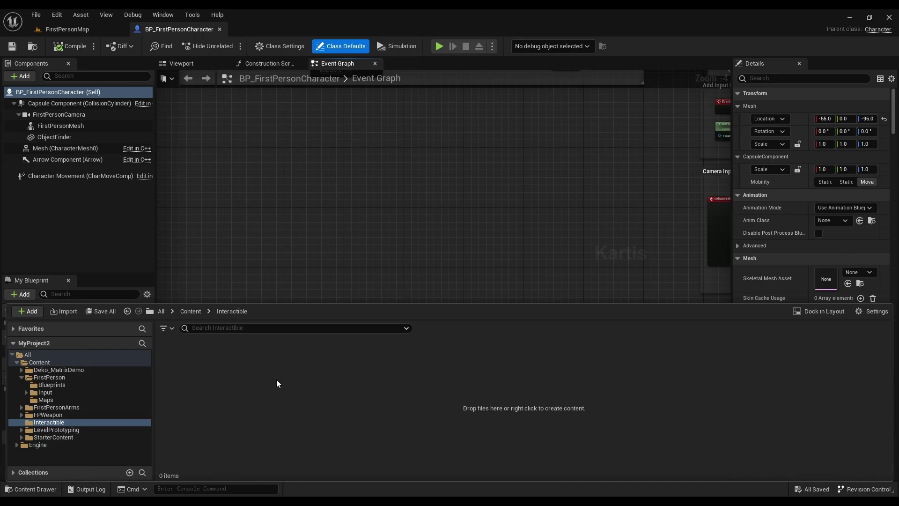
right_click(279, 379)
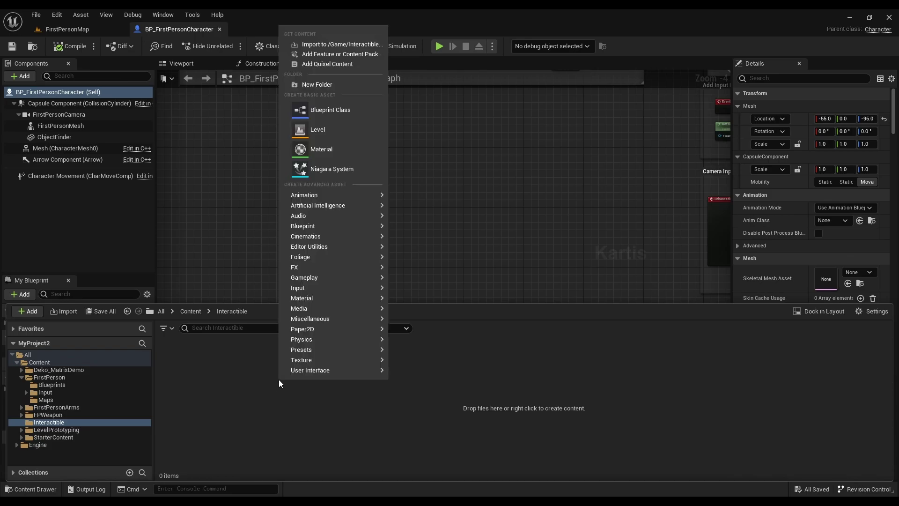
Create an Actor Blueprint Class named BP_Axe, open it, and dock its tab beside the others
click(328, 116)
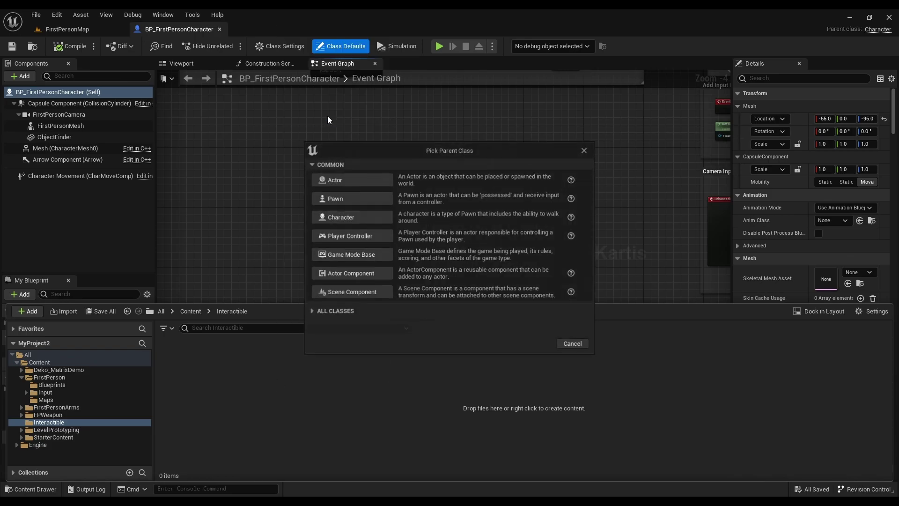
click(373, 182)
text(BP_Axe)
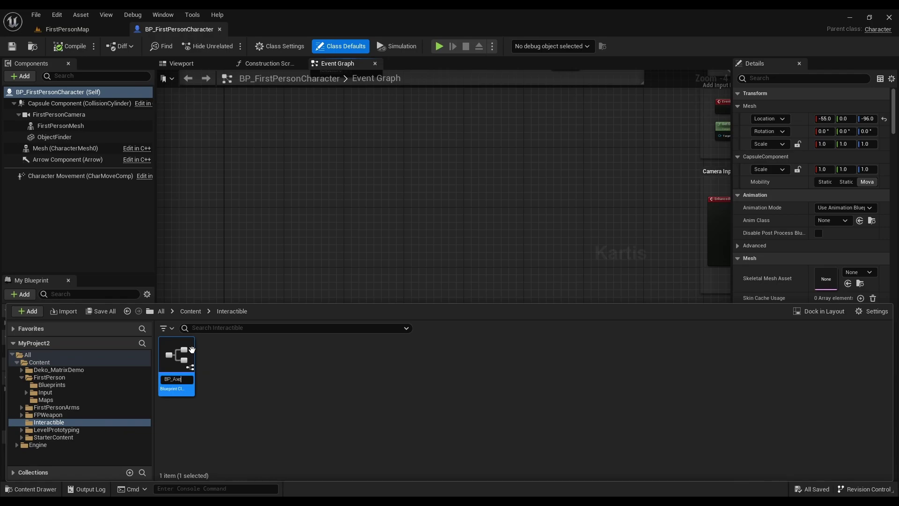
key(Return)
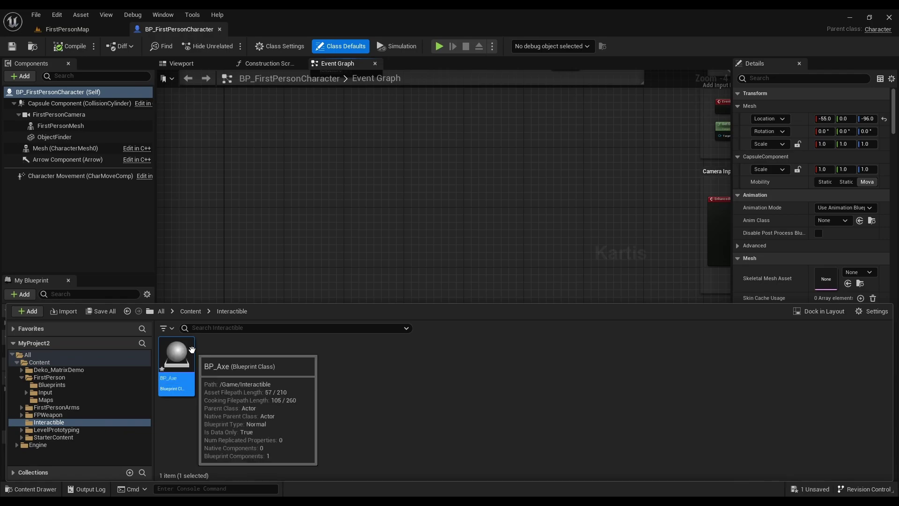
double_click(178, 353)
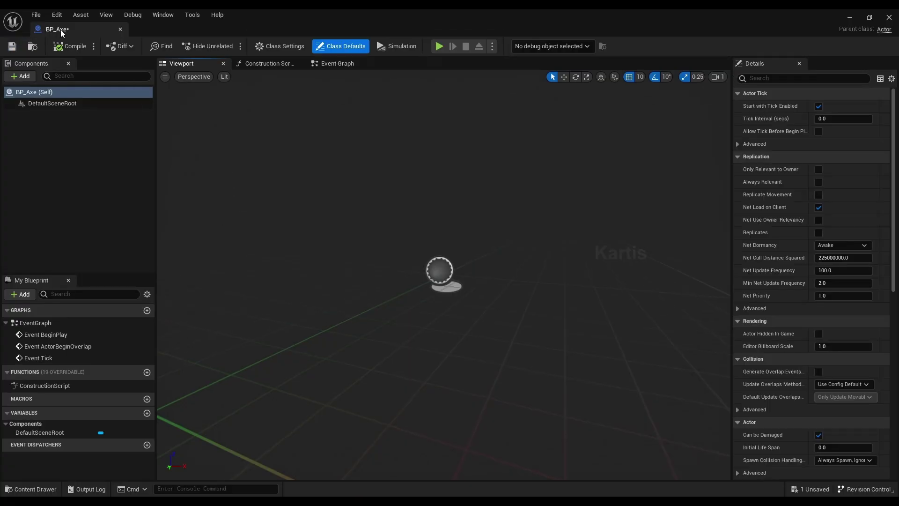
drag(60, 30, 243, 31)
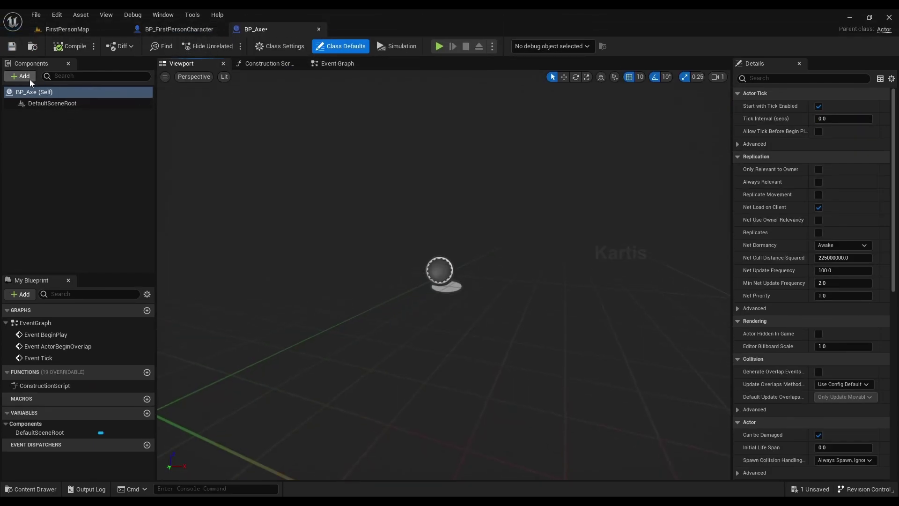
Add a StaticMesh component to BP_Axe and assign the SM_Toolbox axe mesh to it
click(27, 78)
click(63, 169)
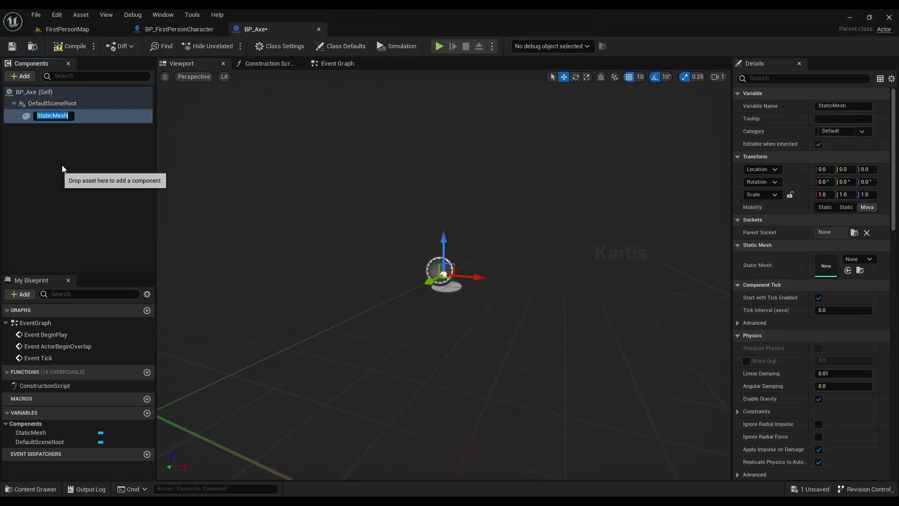
key(Return)
key(ctrl+space)
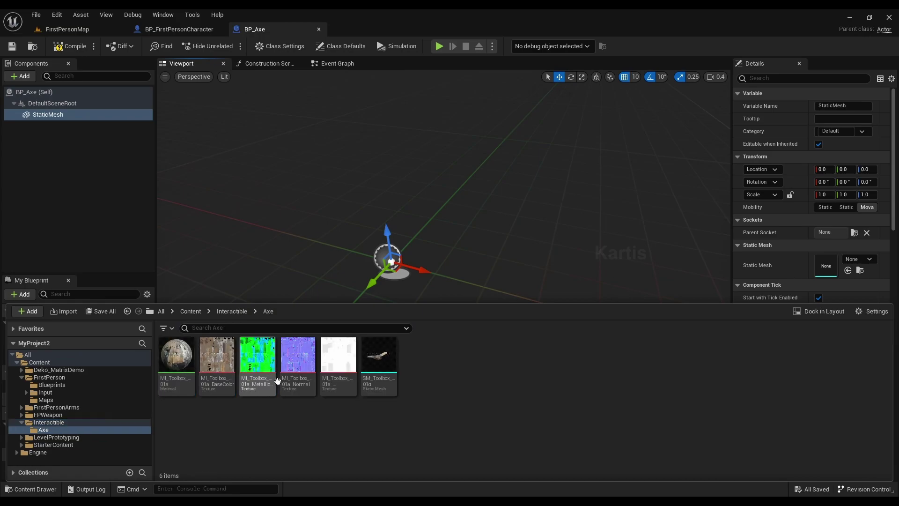
drag(378, 356, 838, 265)
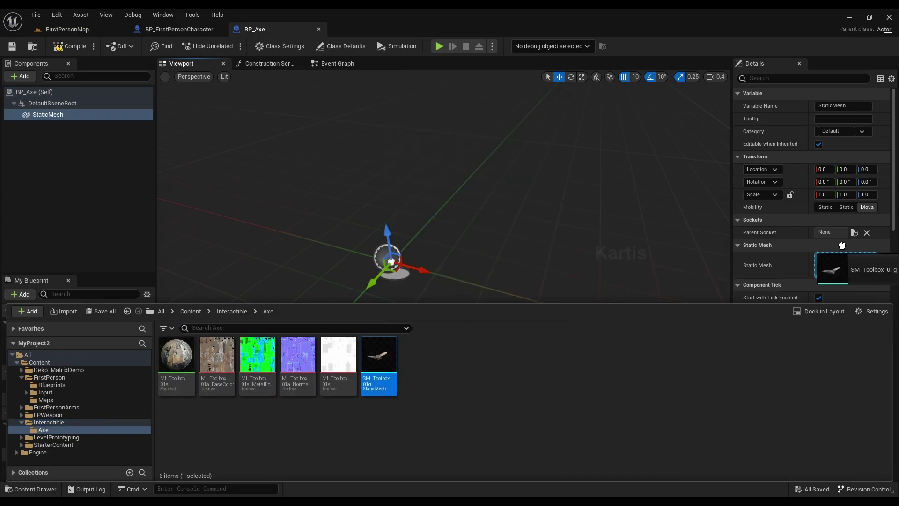
scroll(468, 281, up, 5)
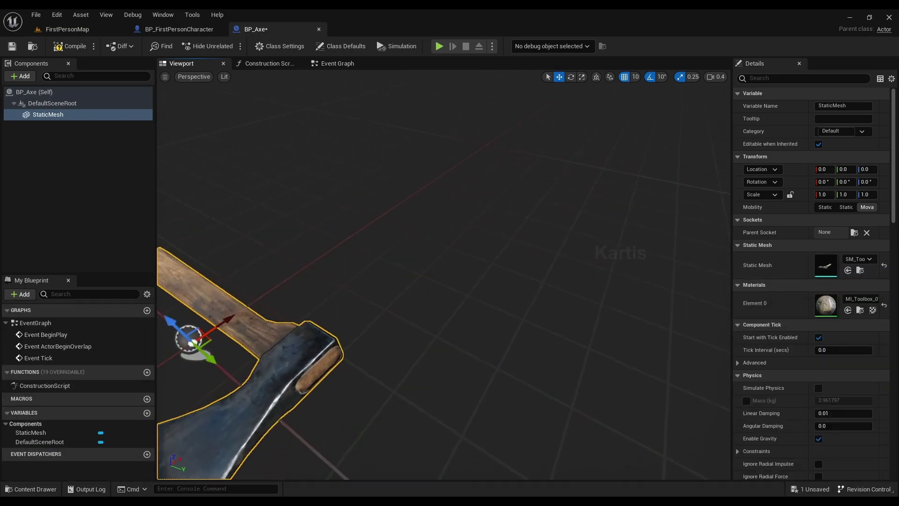
scroll(421, 280, down, 5)
click(21, 77)
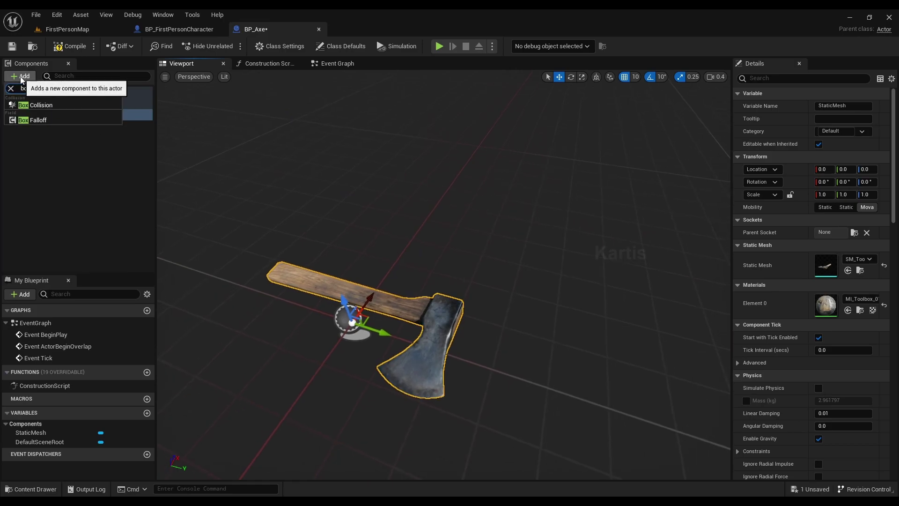
Add a Box collision under the axe mesh with extent 12, 26, 3, and compile
click(42, 104)
key(f)
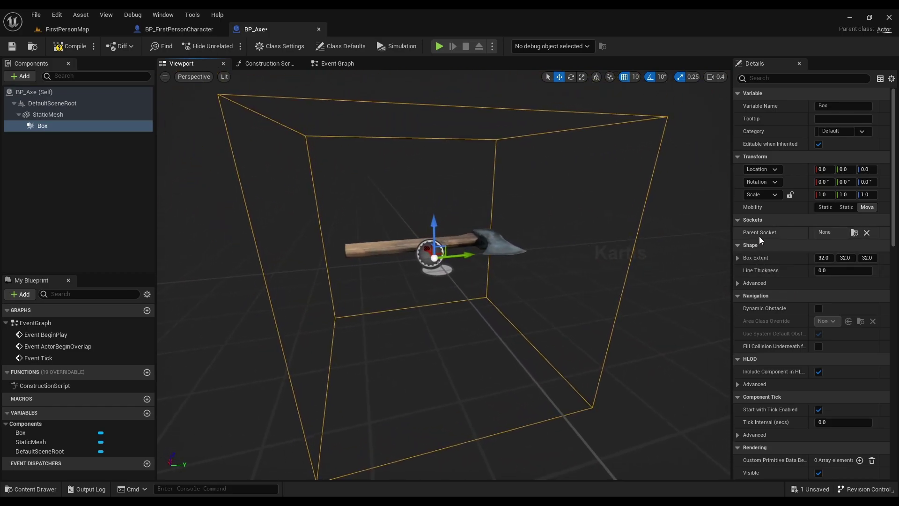
click(738, 258)
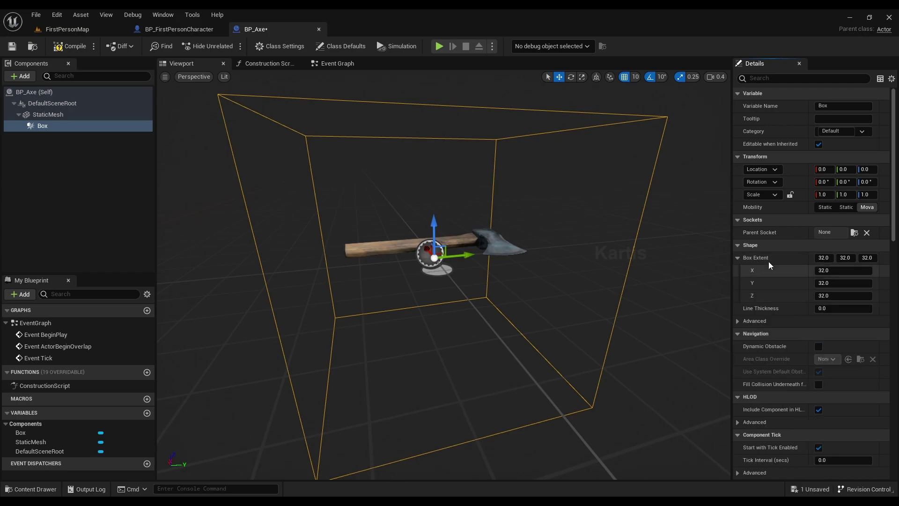
click(81, 48)
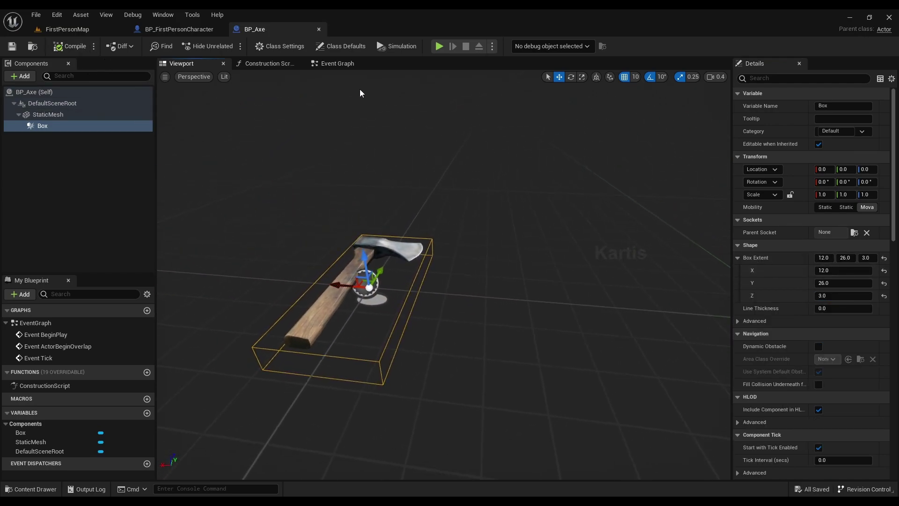
click(333, 64)
Replace the default events with Event BeginPlay wired into an Enable Input node
drag(337, 402, 495, 138)
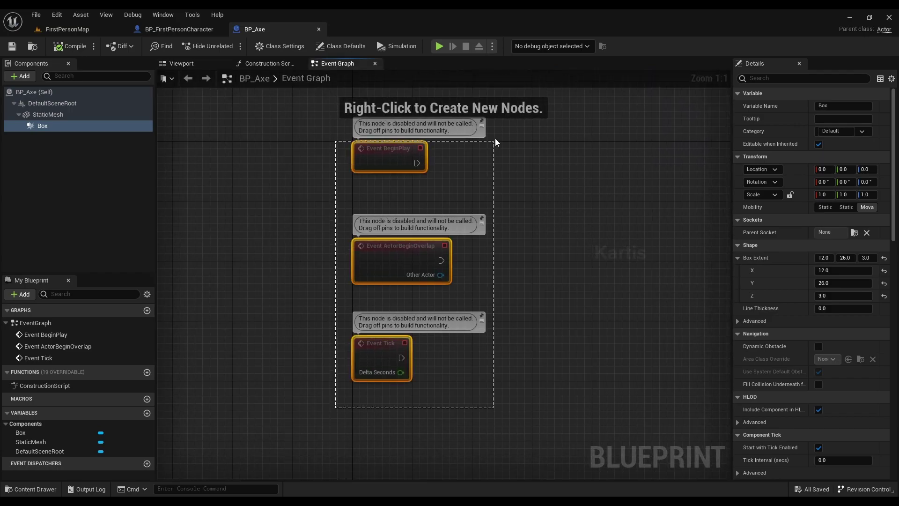
key(Delete)
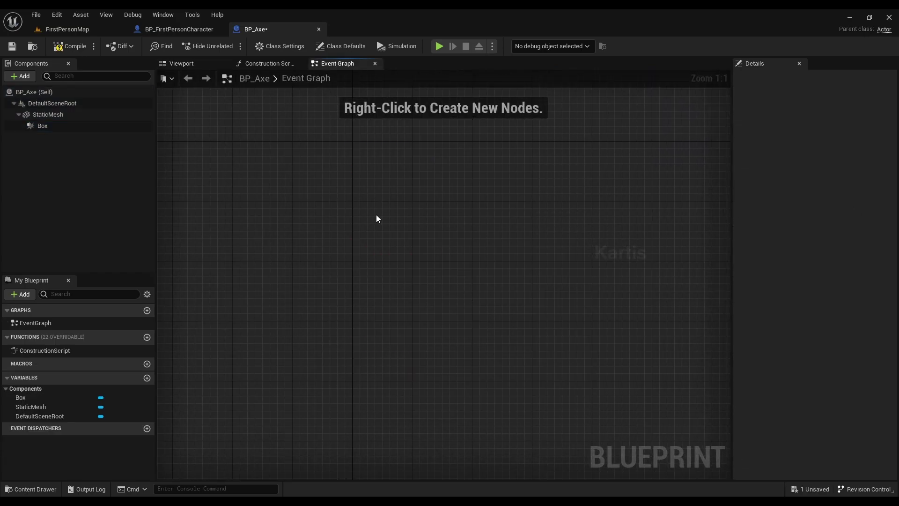
right_click(231, 212)
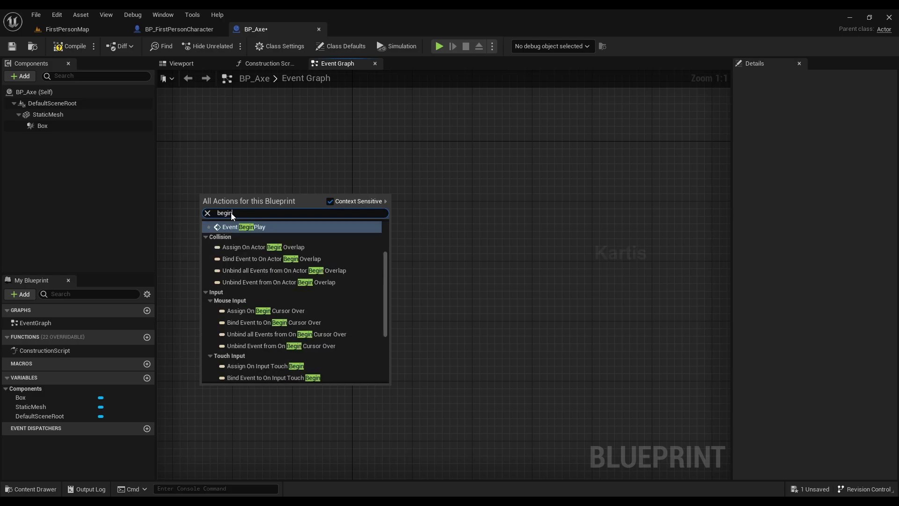
key(Escape)
drag(259, 208, 300, 208)
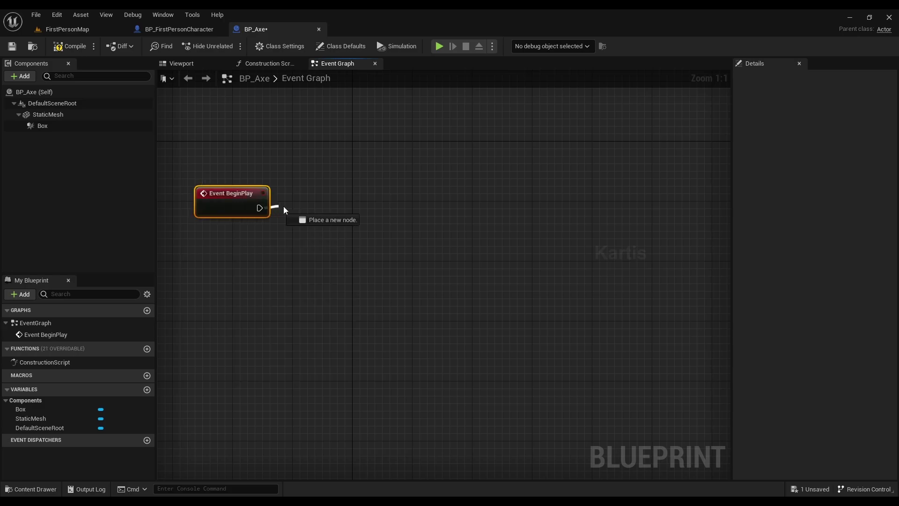
text(enable)
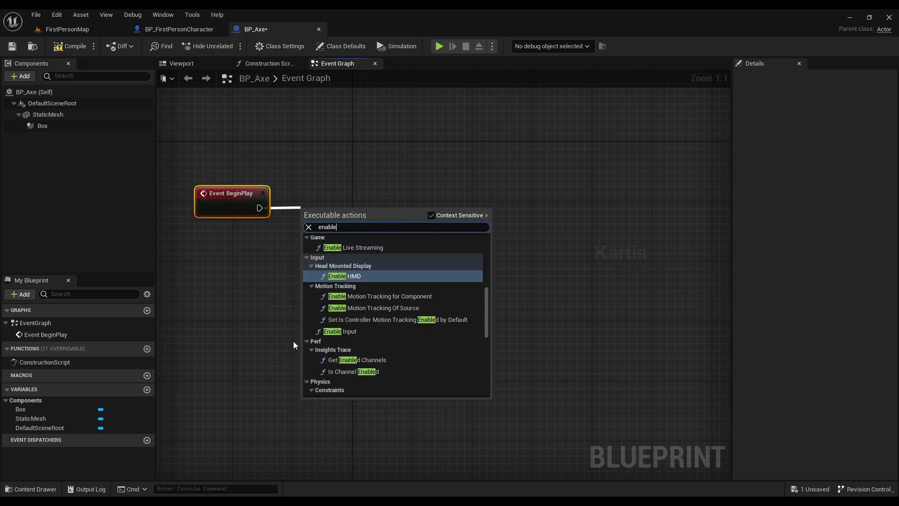
click(339, 331)
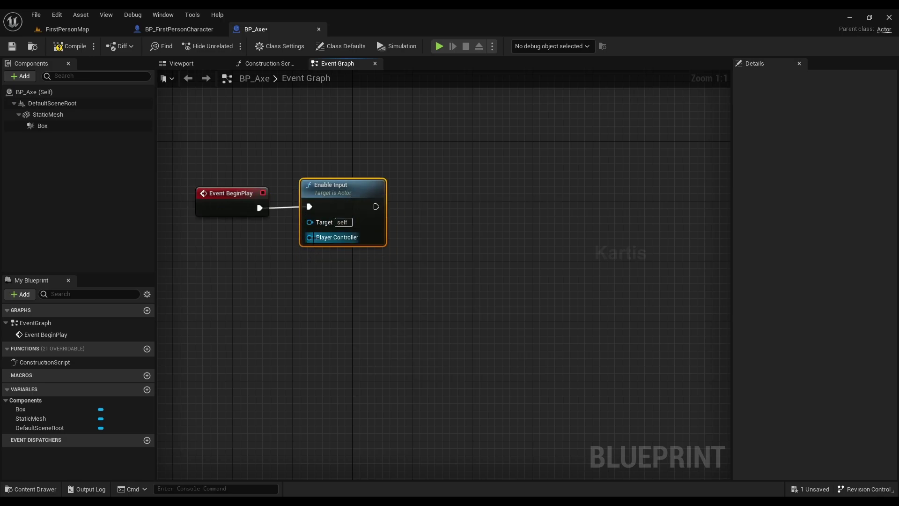
Feed a Get Player Controller node into Enable Input's Player Controller pin
drag(310, 237, 252, 255)
text(get player)
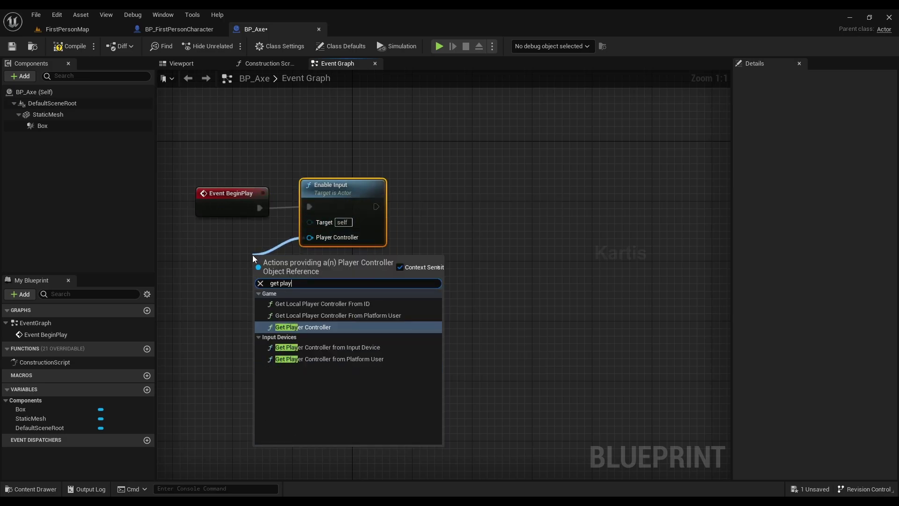
click(307, 328)
drag(284, 269, 202, 237)
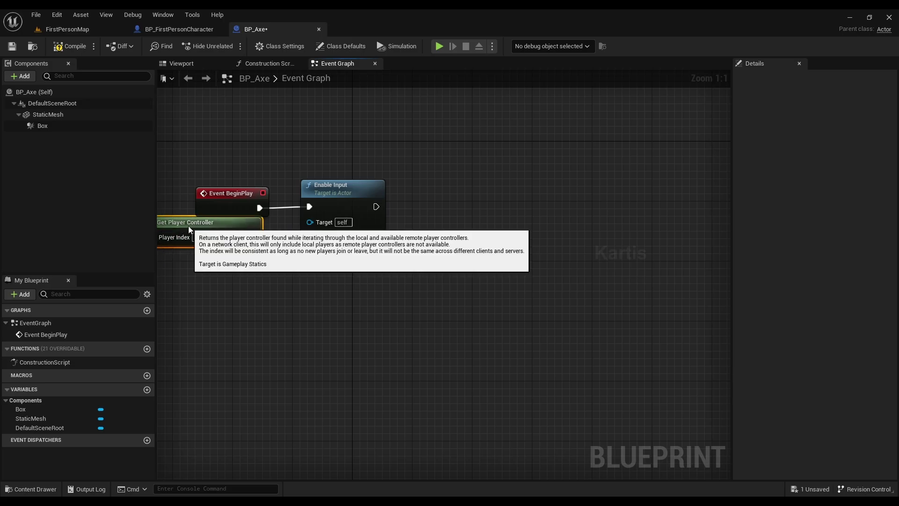
click(347, 278)
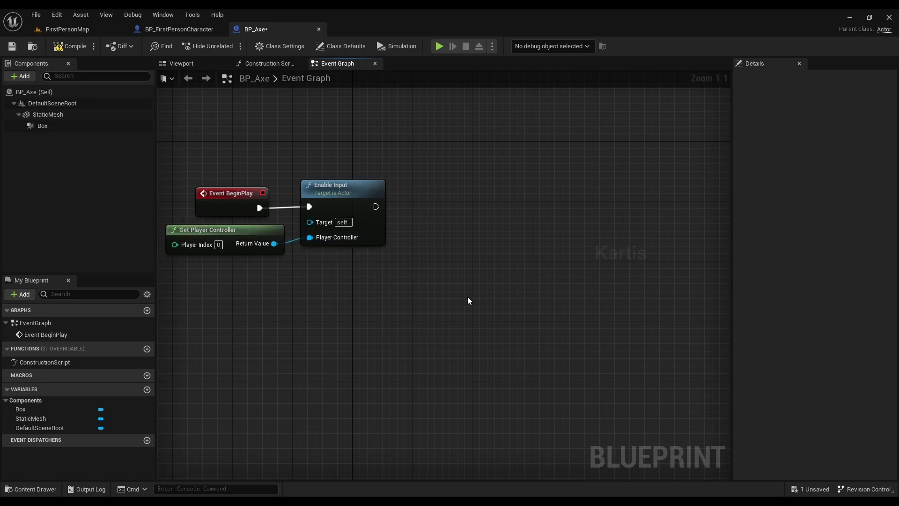
right_drag(408, 320, 472, 212)
Add an F keyboard event node to the graph
right_click(318, 208)
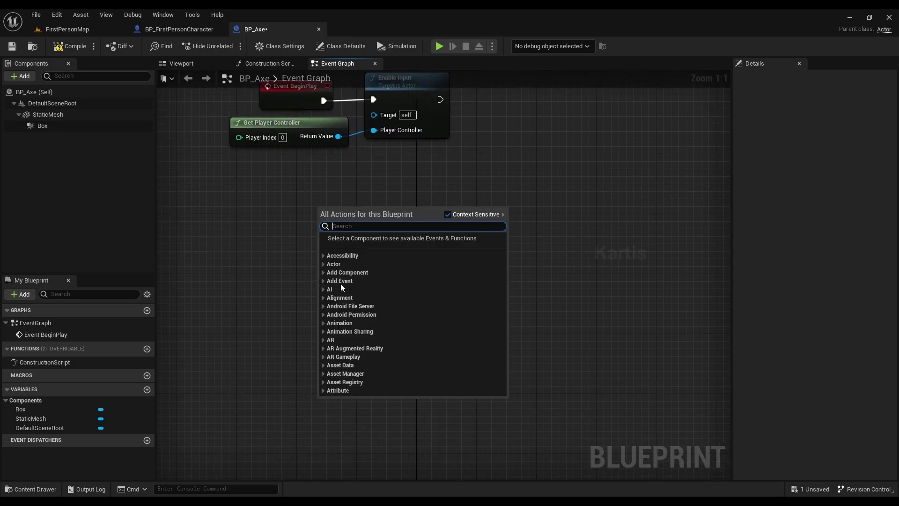
text(f key)
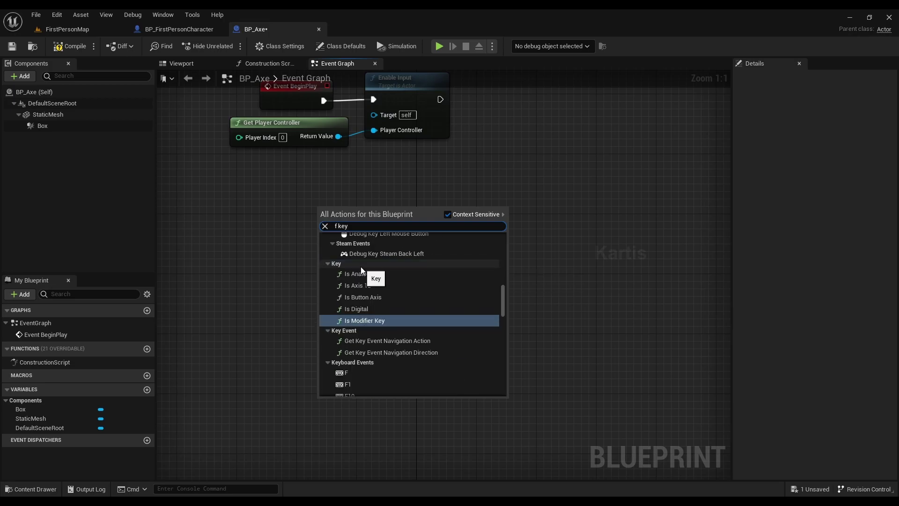
click(384, 373)
Add an OnComponentBeginOverlap event for the Box component
drag(330, 205, 261, 196)
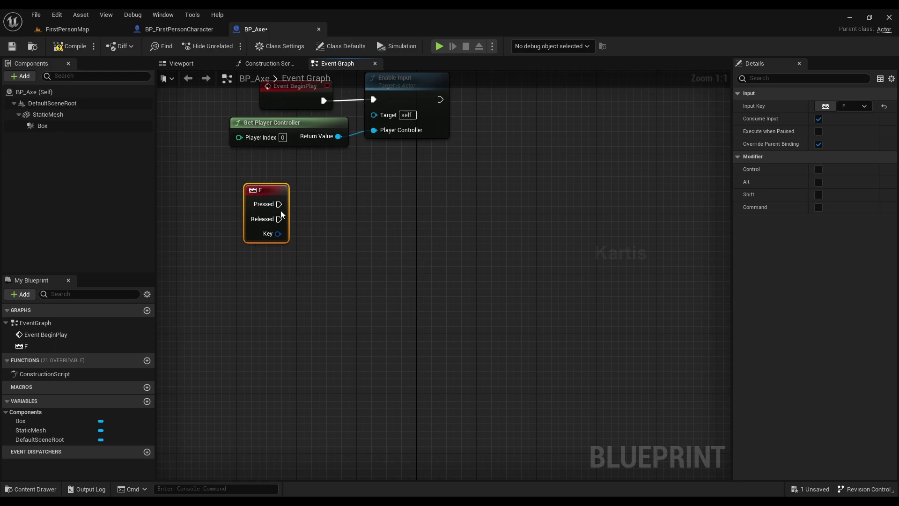
click(345, 278)
right_drag(260, 367, 260, 282)
right_click(259, 283)
click(41, 126)
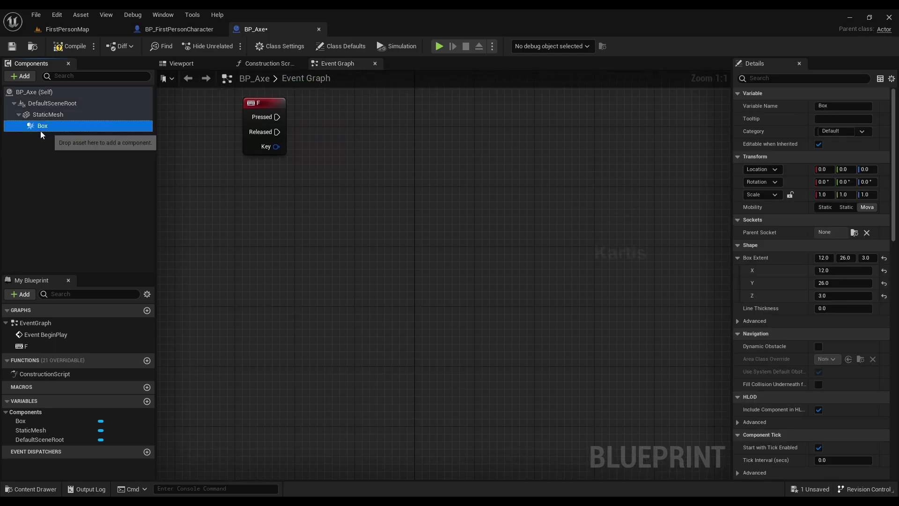
right_click(49, 128)
mouse_move(120, 147)
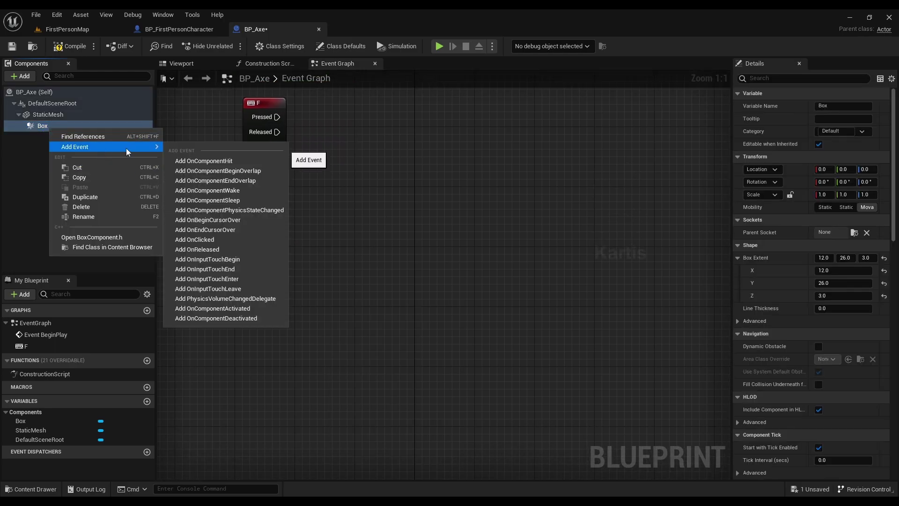
click(247, 172)
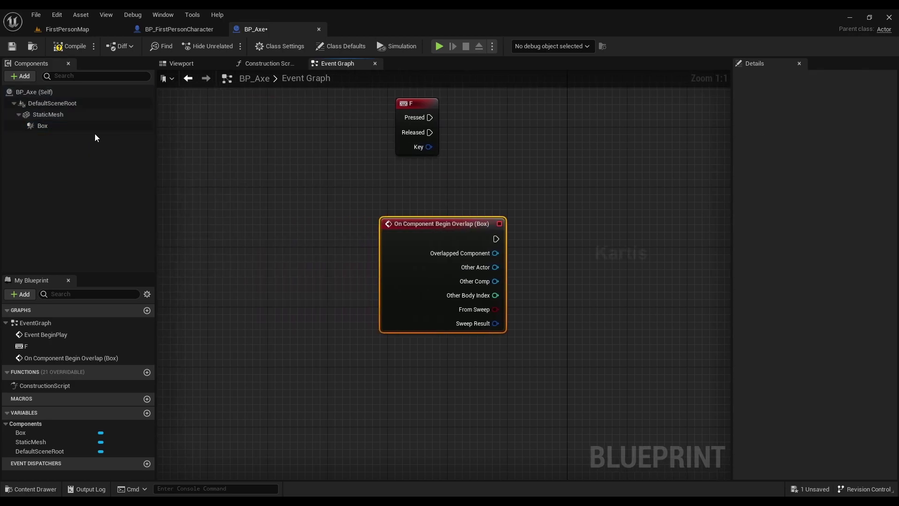
Add an OnComponentEndOverlap event for the Box, deleting a mistaken On Component Wake node
right_click(134, 128)
mouse_move(188, 146)
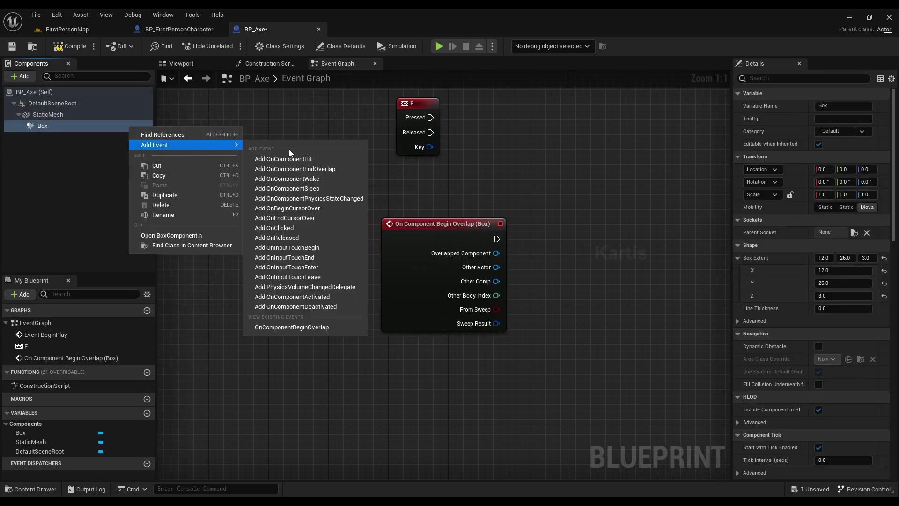
click(331, 179)
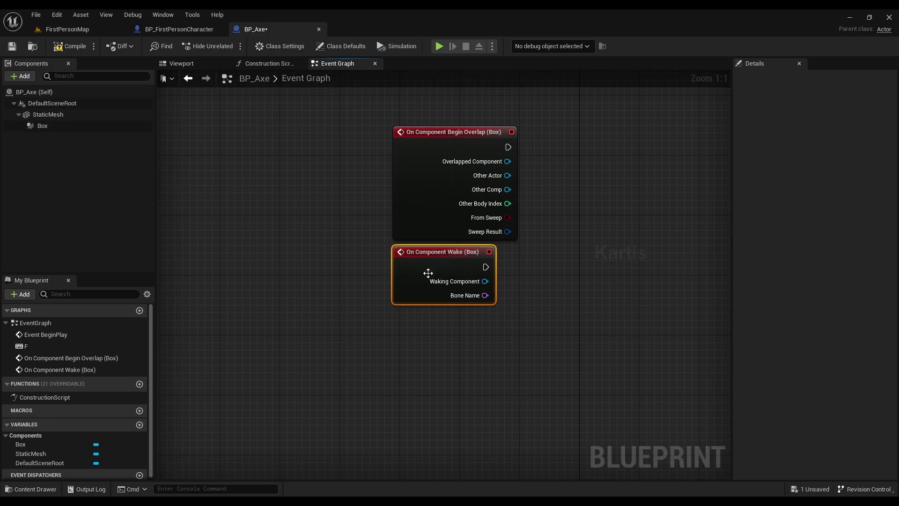
key(Delete)
right_click(72, 125)
mouse_move(156, 148)
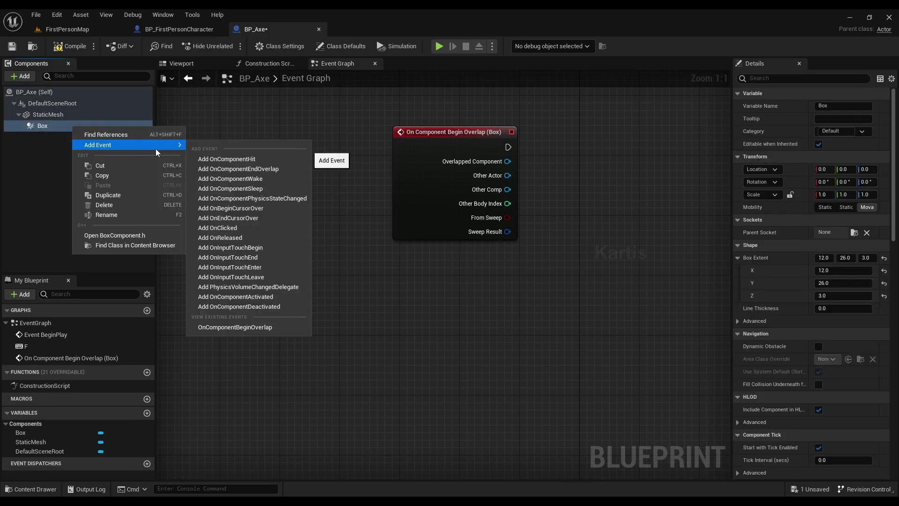
click(255, 170)
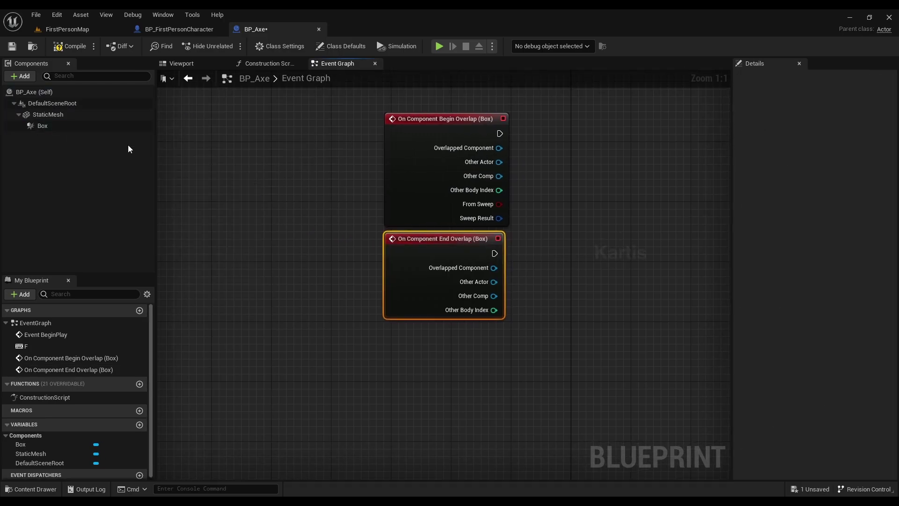
Make StaticMesh the root component with Box beneath it, then compile and save
click(42, 108)
click(47, 115)
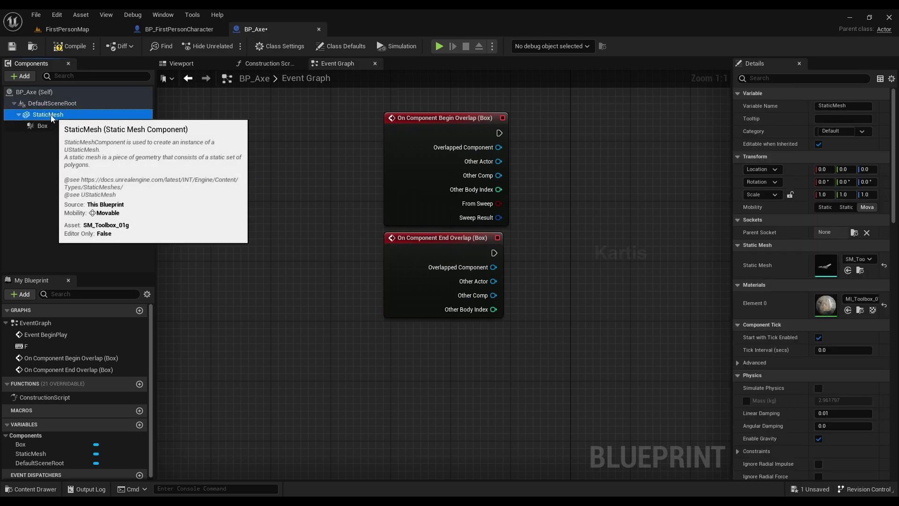
drag(47, 117, 47, 103)
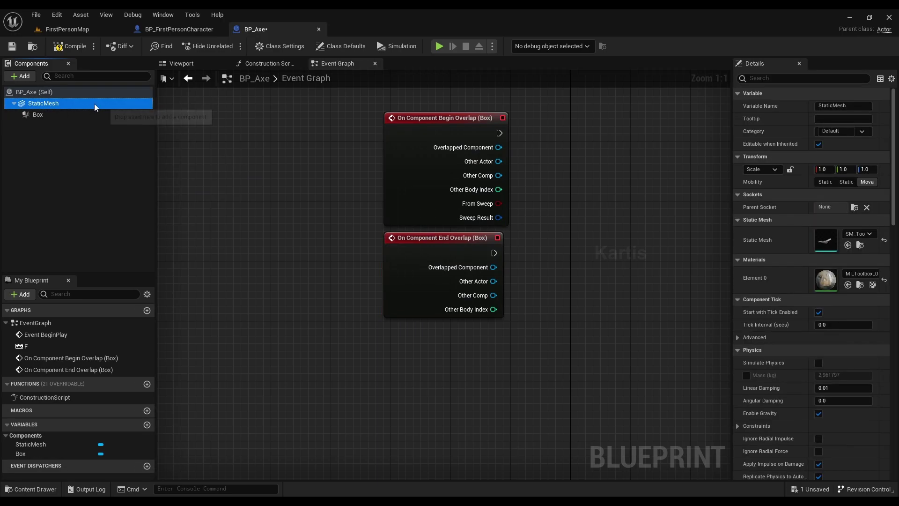
click(69, 46)
Review BP_FirstPersonCharacter's viewport and graph, then pull a new action from BP_Axe's Begin Overlap
mouse_move(596, 243)
right_down()
mouse_move(430, 380)
mouse_move(436, 349)
right_up()
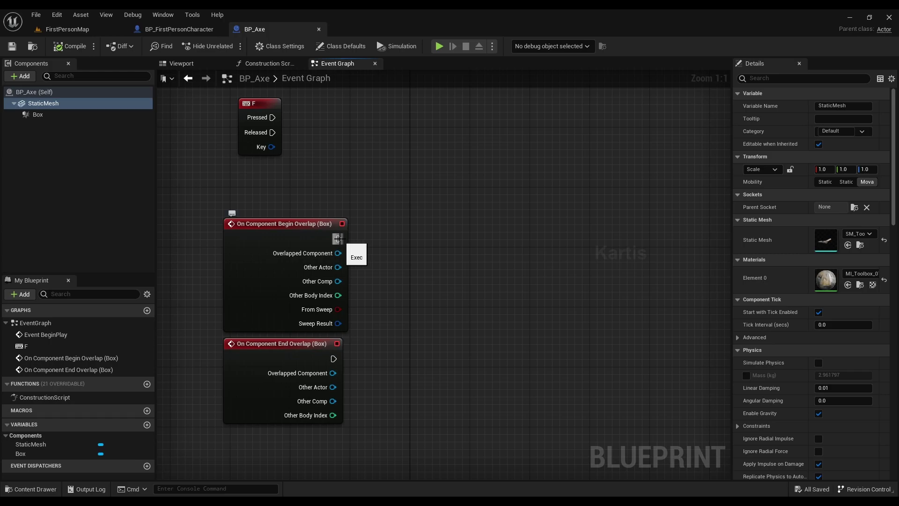
click(200, 28)
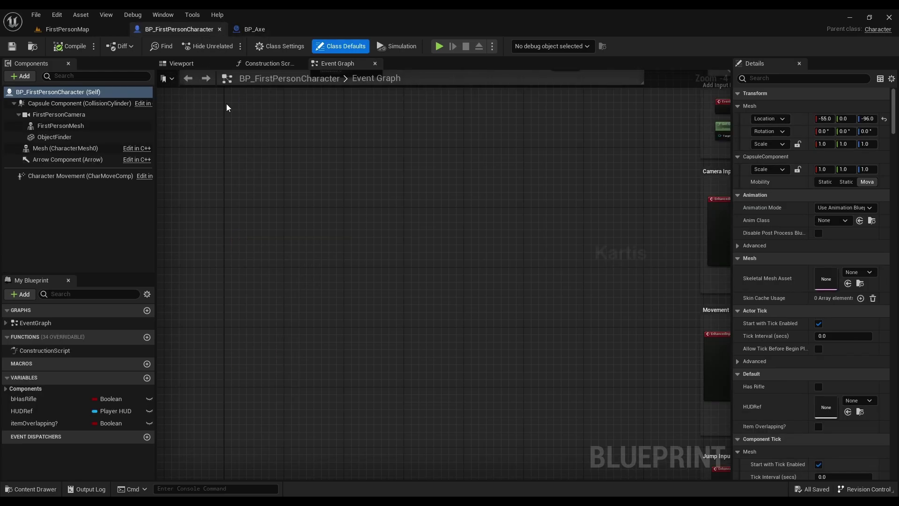
click(198, 63)
click(460, 213)
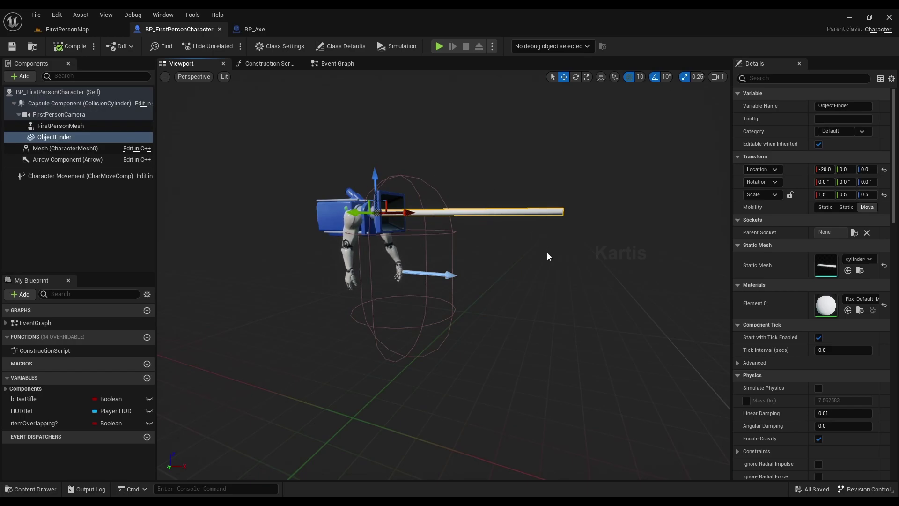
click(347, 66)
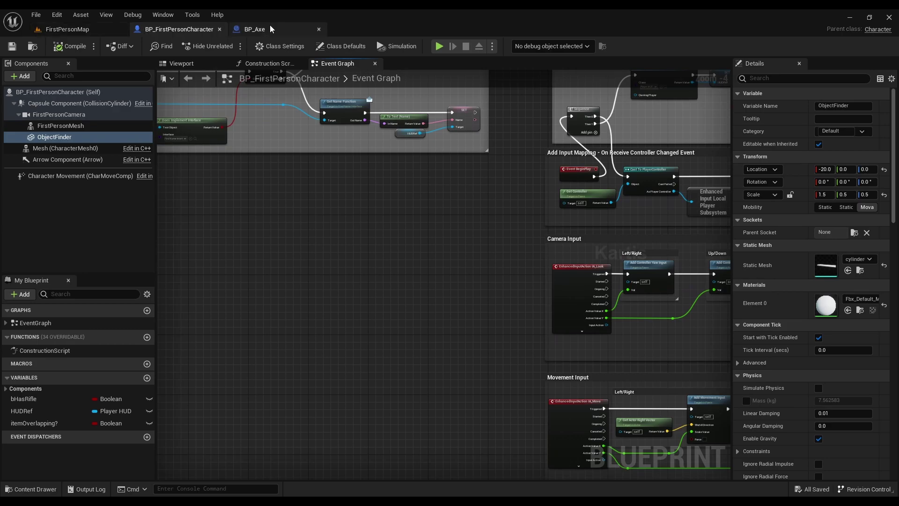
click(269, 28)
drag(338, 240, 462, 237)
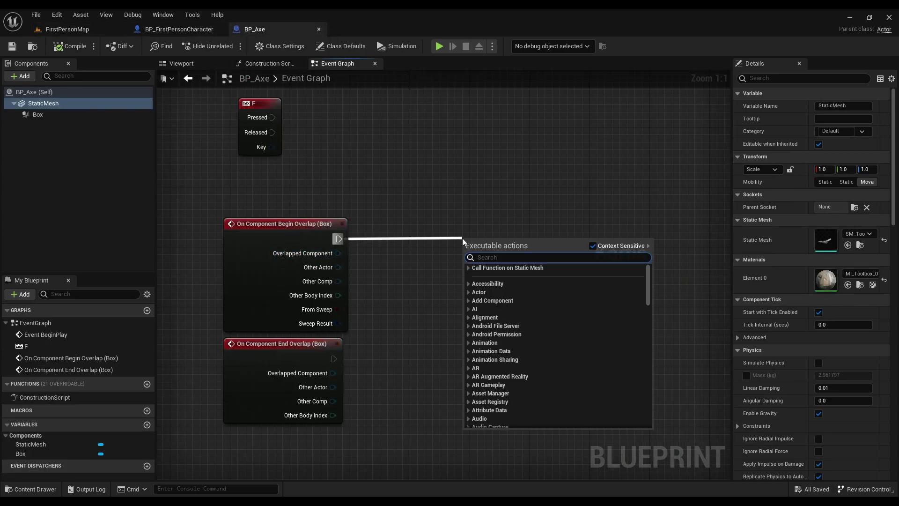
Add a Cast To BP_FirstPersonCharacter after Begin Overlap, with Other Actor wired to its Object pin
text(cast to fir)
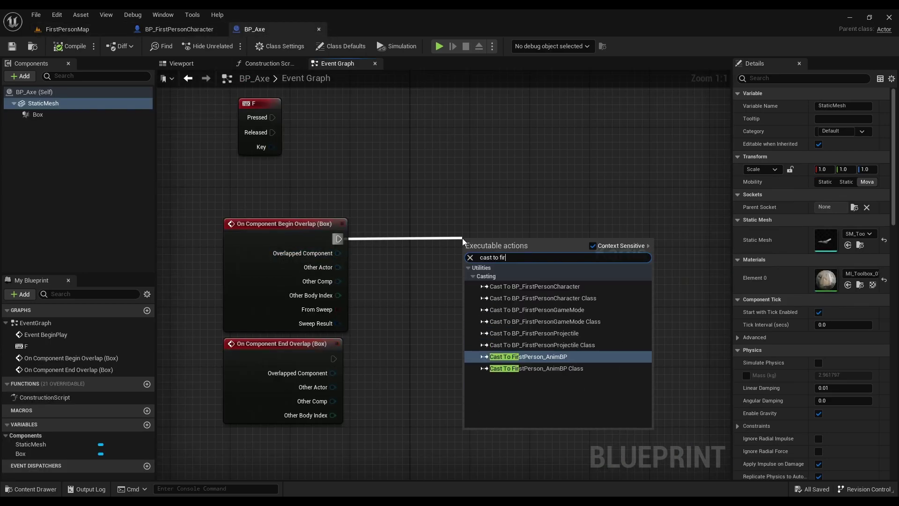
click(571, 287)
drag(487, 240, 411, 220)
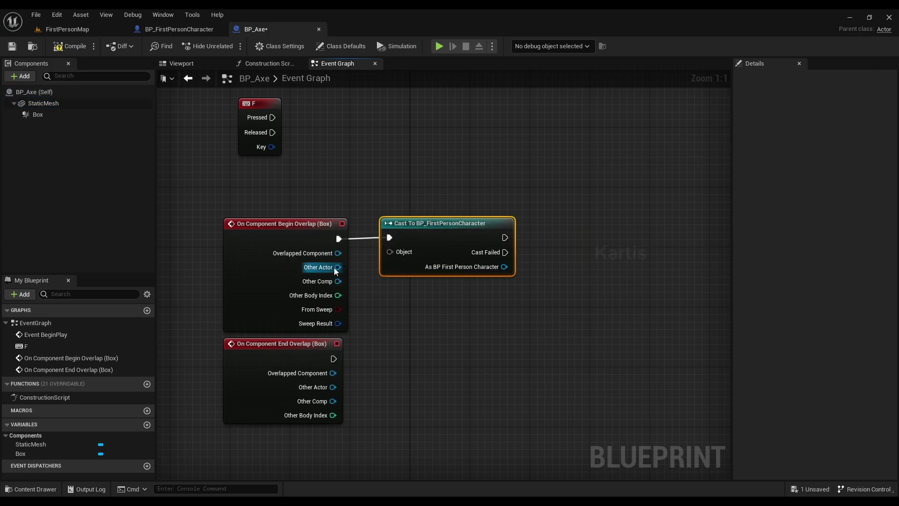
drag(338, 266, 392, 253)
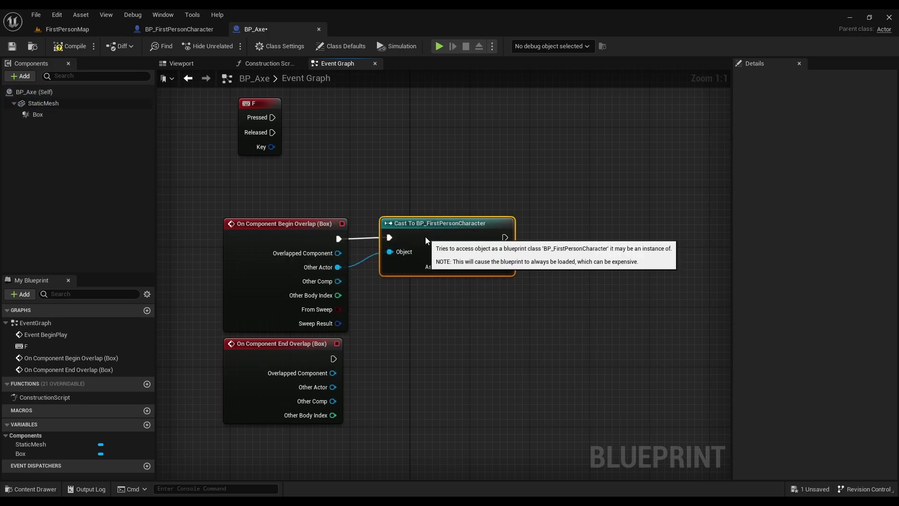
click(510, 310)
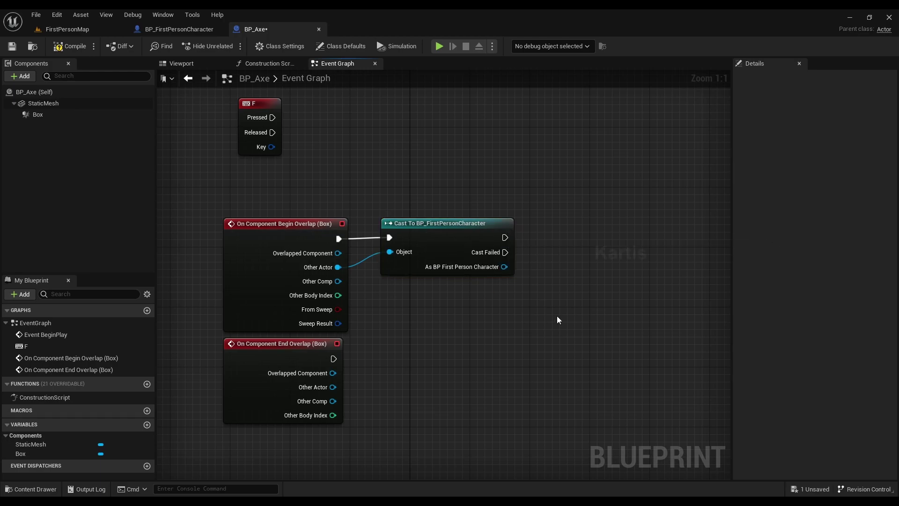
Check the character's viewport, then return to the BP_Axe event graph
click(190, 30)
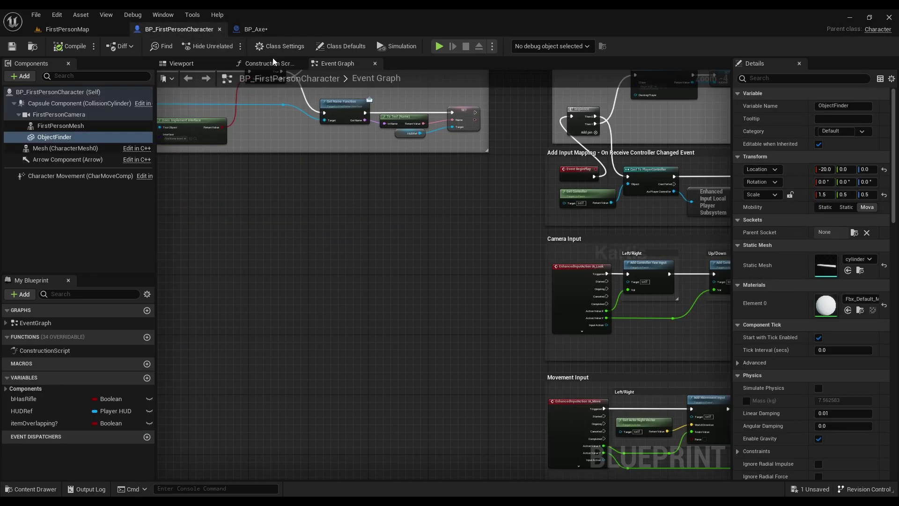
click(183, 63)
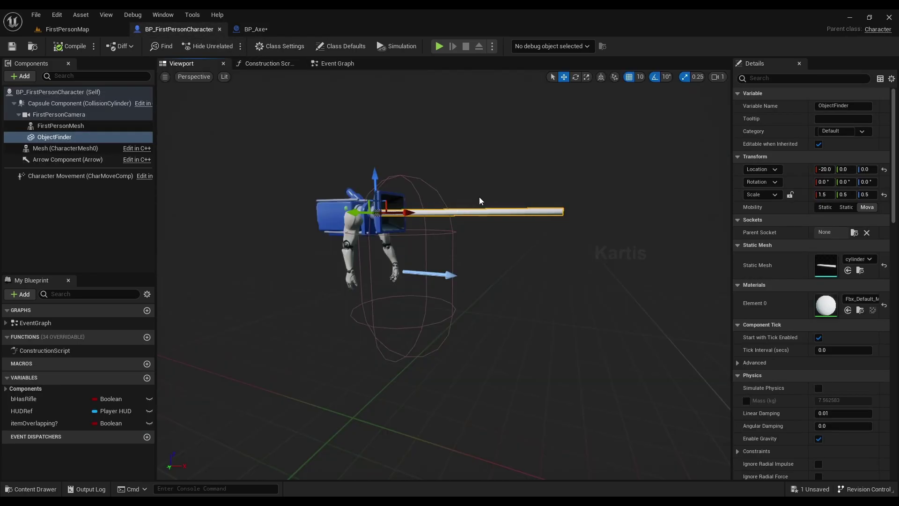
click(280, 31)
right_drag(558, 273, 416, 240)
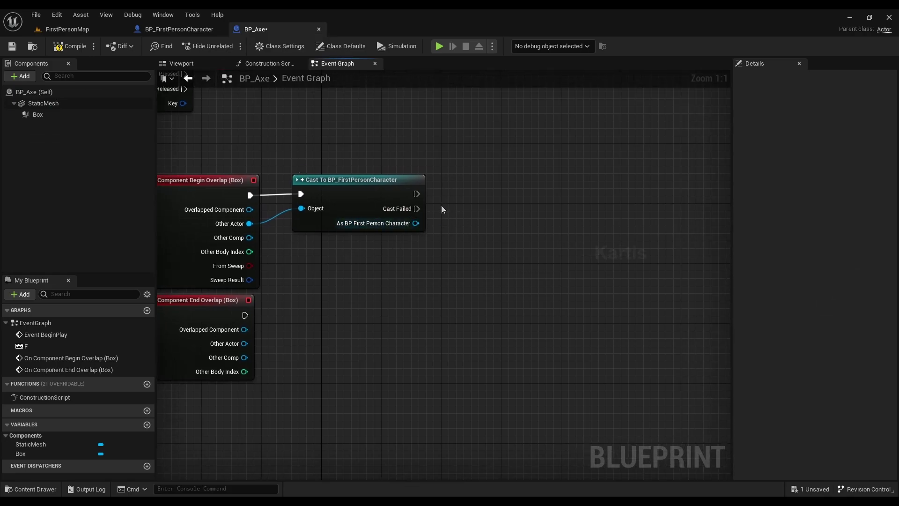
Compare Other Comp with the character's Object Finder via an == node feeding a new Branch's Condition
drag(416, 223, 331, 257)
click(401, 445)
mouse_move(433, 272)
mouse_down()
mouse_move(456, 261)
mouse_move(463, 281)
mouse_up()
click(496, 281)
drag(398, 272, 361, 272)
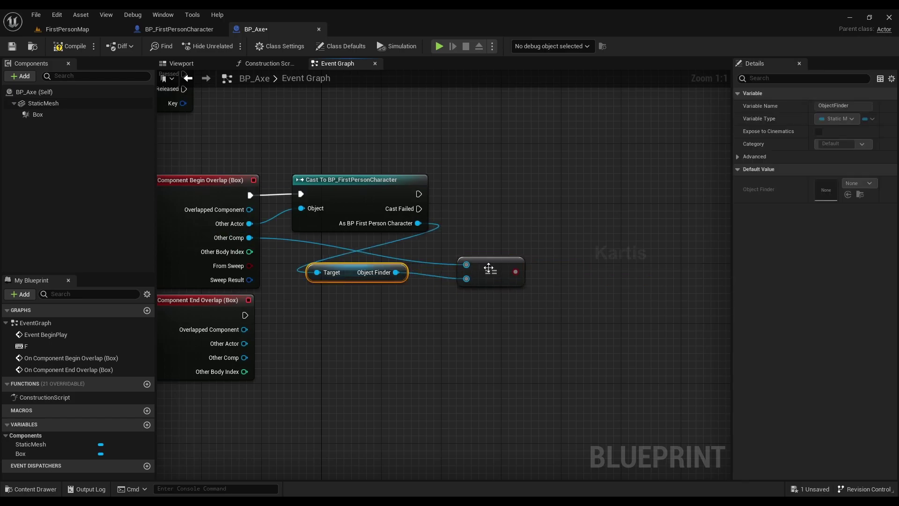
drag(489, 267, 468, 260)
click(483, 223)
drag(418, 194, 488, 193)
Reposition the Object Finder, comparison and Branch nodes into a tidy layout
drag(493, 264, 489, 208)
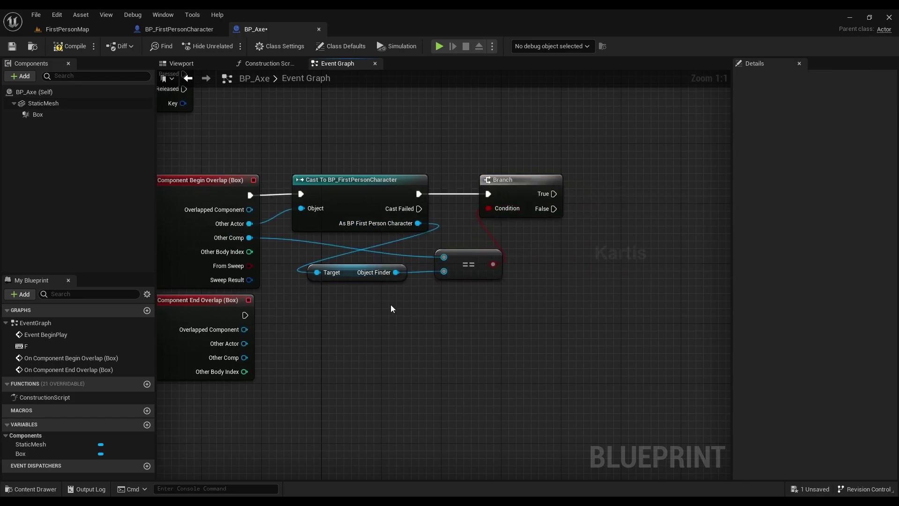
drag(392, 308, 528, 259)
ctrl+click(523, 178)
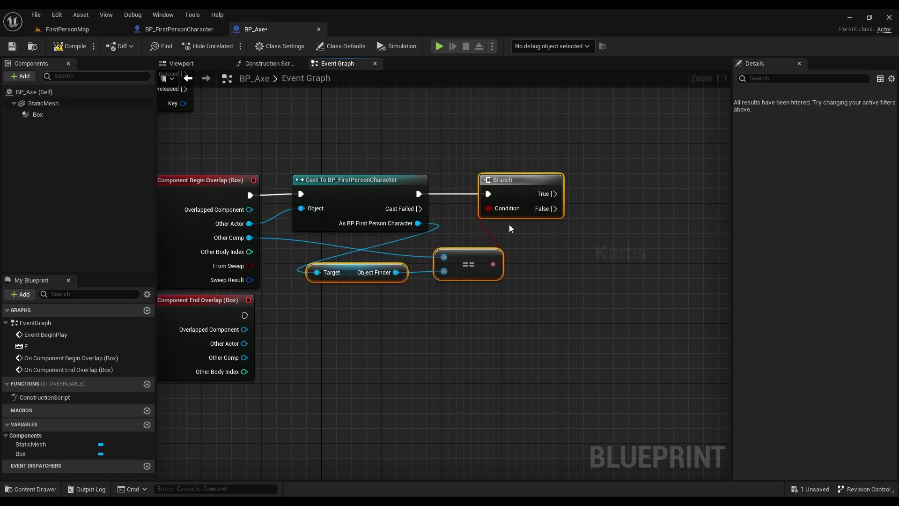
right_drag(579, 268, 528, 243)
click(452, 215)
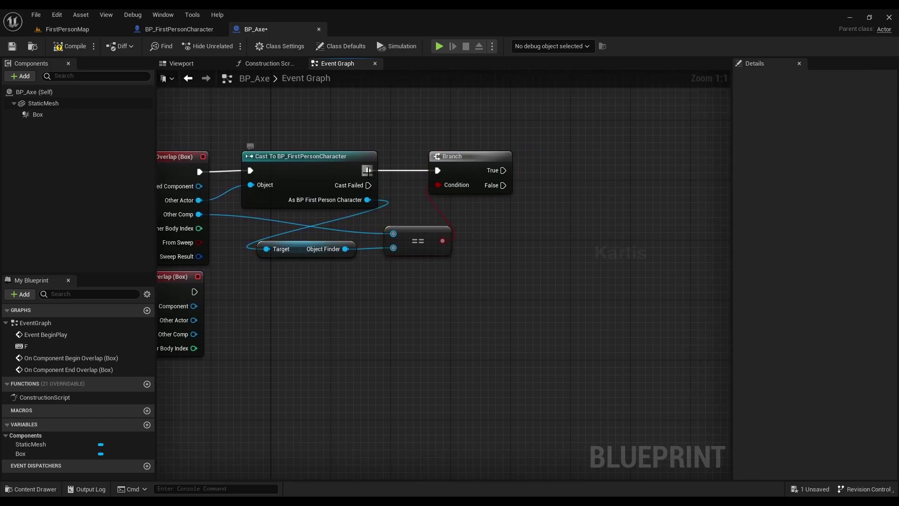
right_drag(591, 172, 488, 167)
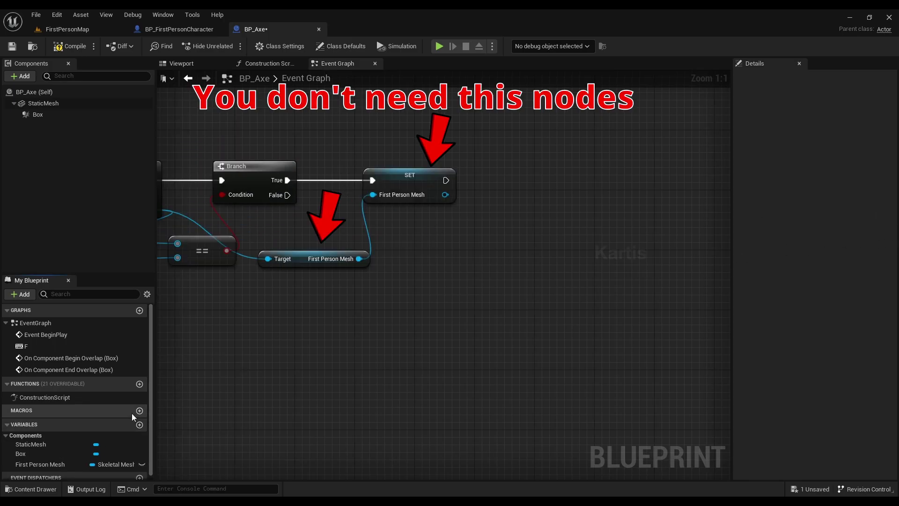
Add a new Boolean variable named LookingAtObject
scroll(131, 412, down, 1)
click(142, 420)
text(Loo)
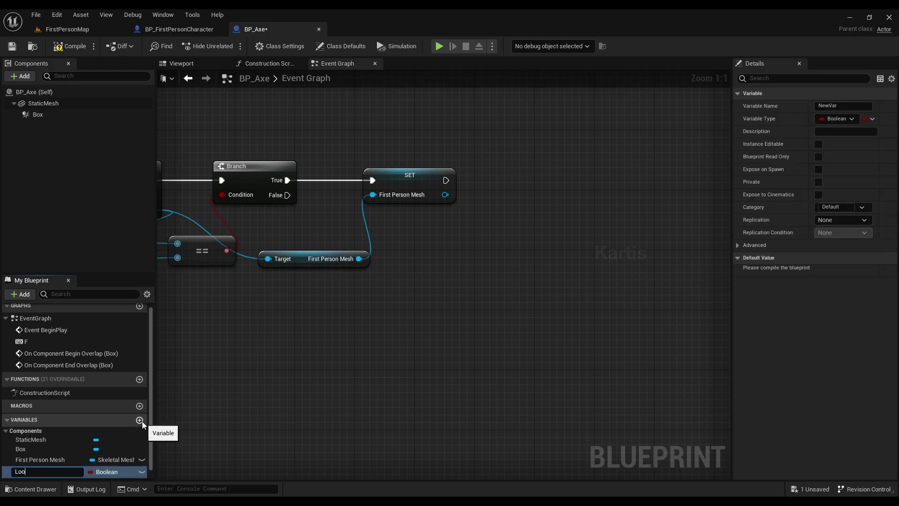
text(kingAtObj)
text(ect)
key(Return)
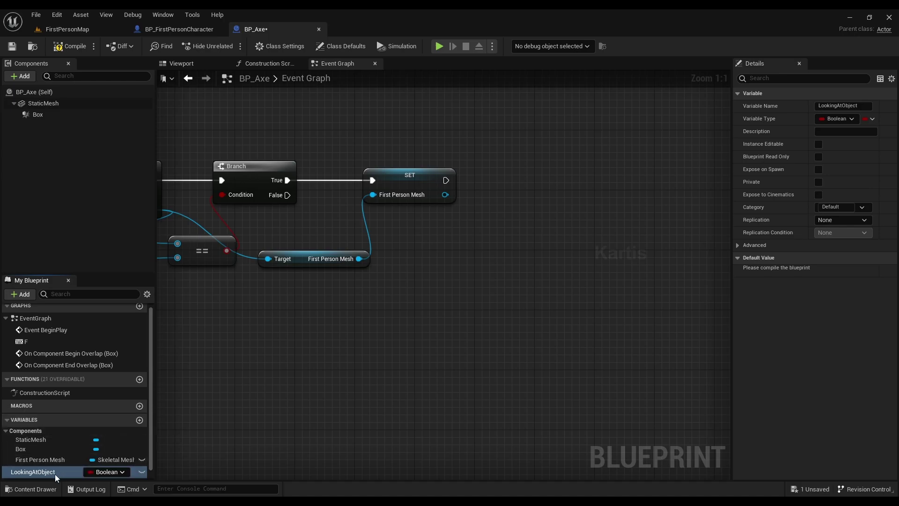
Place a Set LookingAtObject node after the SET, ticked true, then move End Overlap lower
drag(55, 474, 451, 175)
click(352, 246)
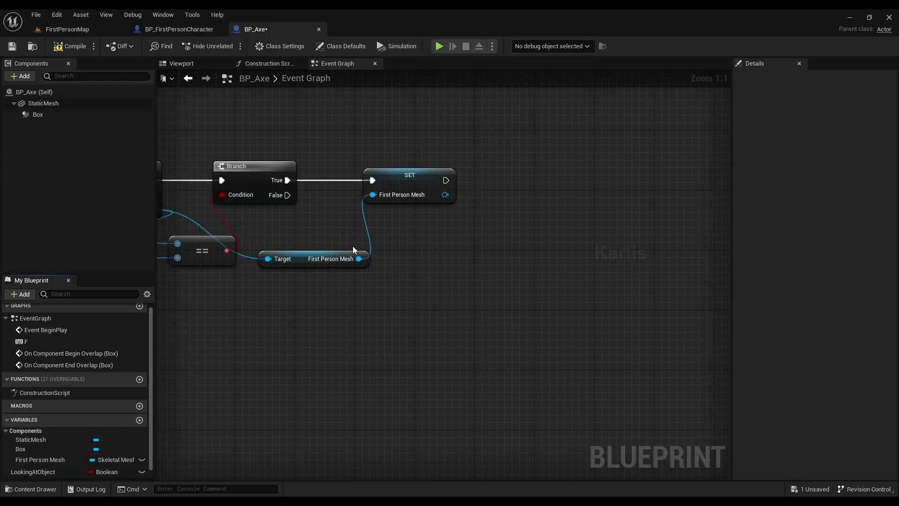
alt+drag(52, 470, 483, 190)
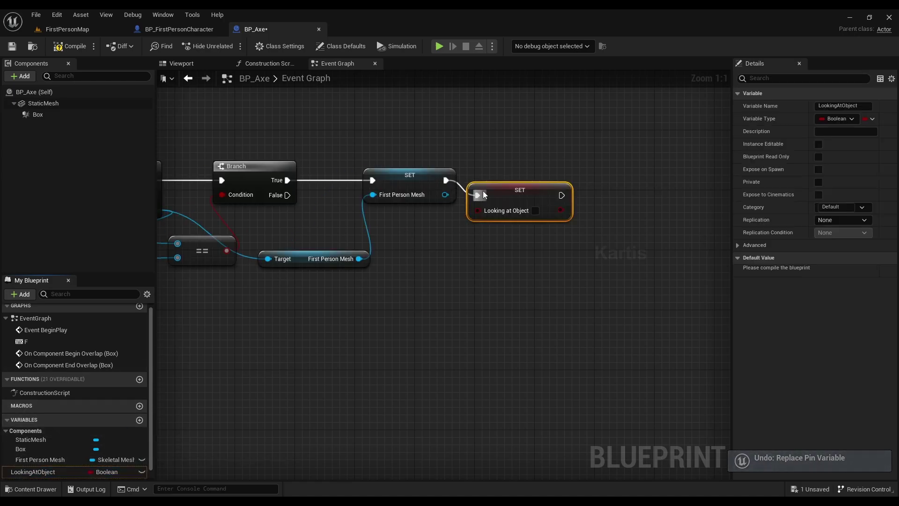
click(488, 214)
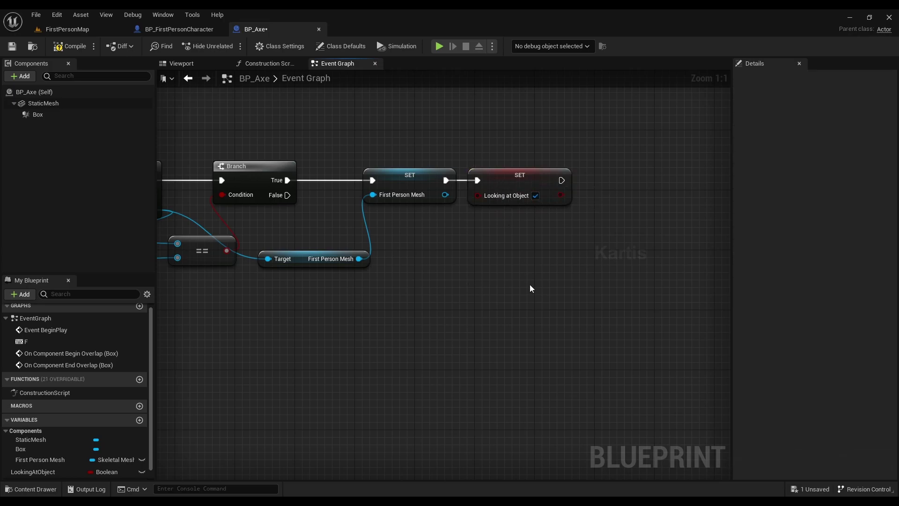
right_drag(443, 298, 590, 280)
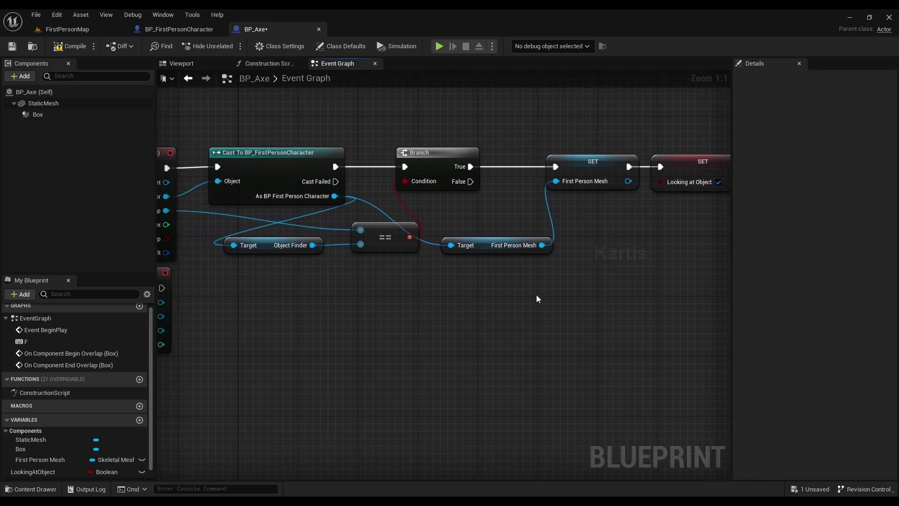
scroll(536, 295, down, 2)
right_drag(199, 287, 270, 230)
drag(270, 229, 285, 340)
Copy and paste the cast, Branch, == and Object Finder nodes
right_drag(285, 340, 398, 303)
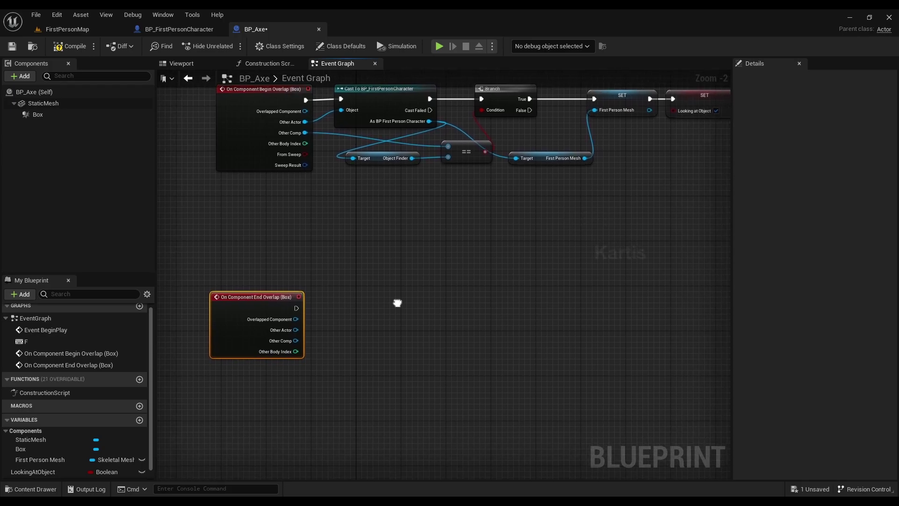
right_drag(400, 179, 344, 236)
drag(345, 240, 466, 177)
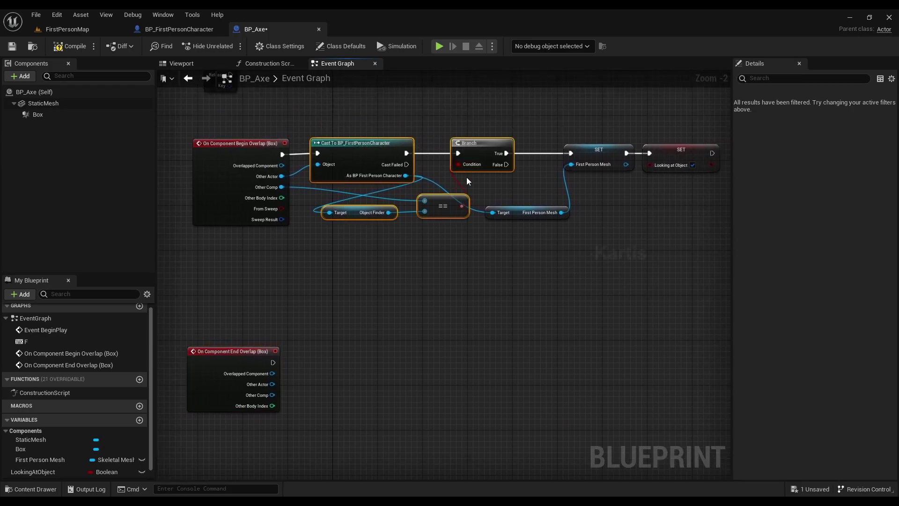
key(ctrl+c)
key(ctrl+v)
Wire the copy to End Overlap and Other Comp, then set LookingAtObject false after its Branch
drag(544, 211, 463, 416)
scroll(463, 417, up, 2)
drag(302, 301, 511, 341)
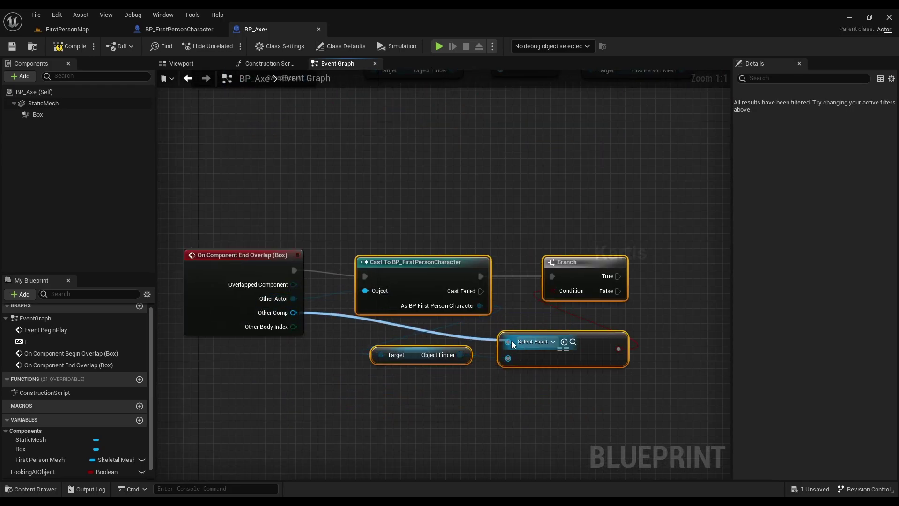
right_drag(512, 341, 441, 288)
mouse_move(35, 472)
mouse_down()
mouse_move(474, 232)
mouse_move(583, 230)
mouse_up()
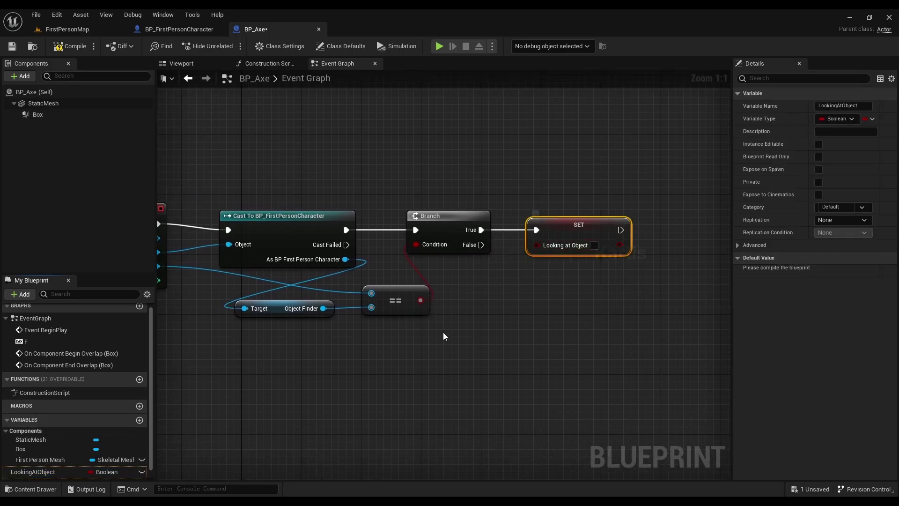
scroll(516, 324, down, 2)
scroll(516, 324, down, 1)
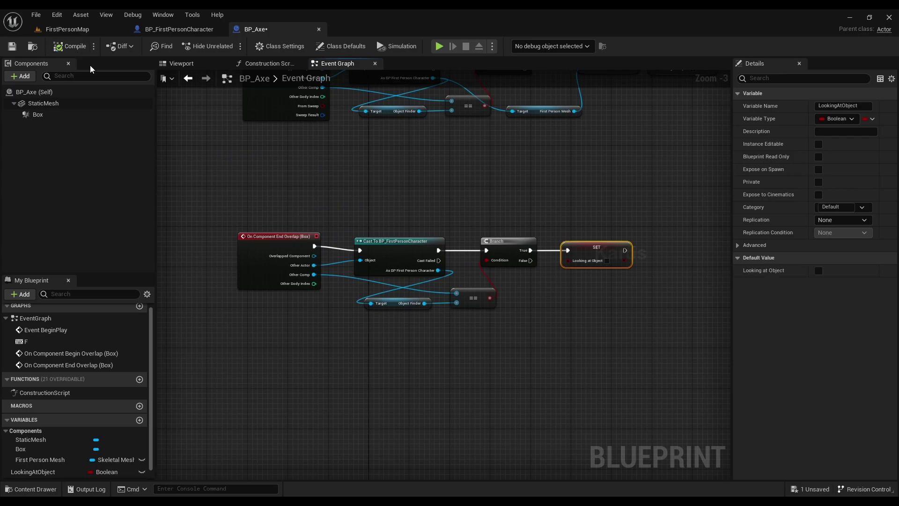
Create a Blueprint Interface named BPI_Pickup_Drop_Items in the Interactible folder
click(31, 488)
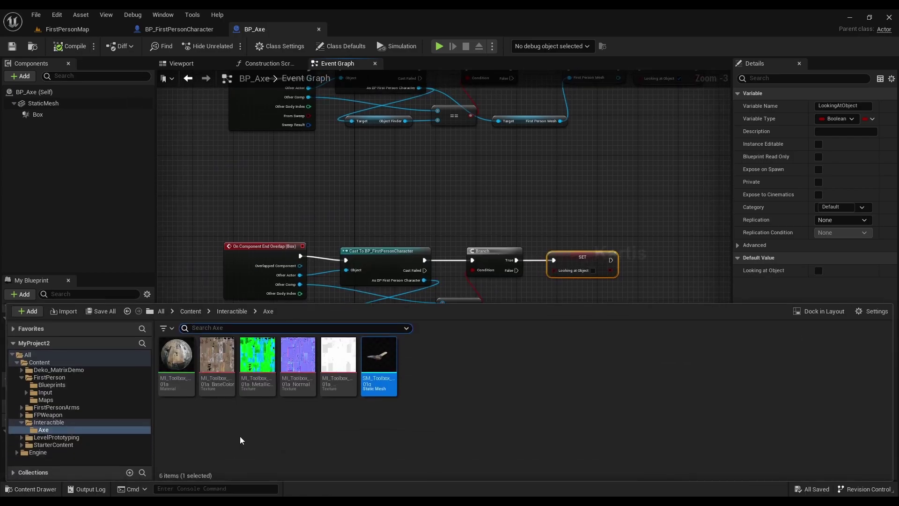
click(232, 311)
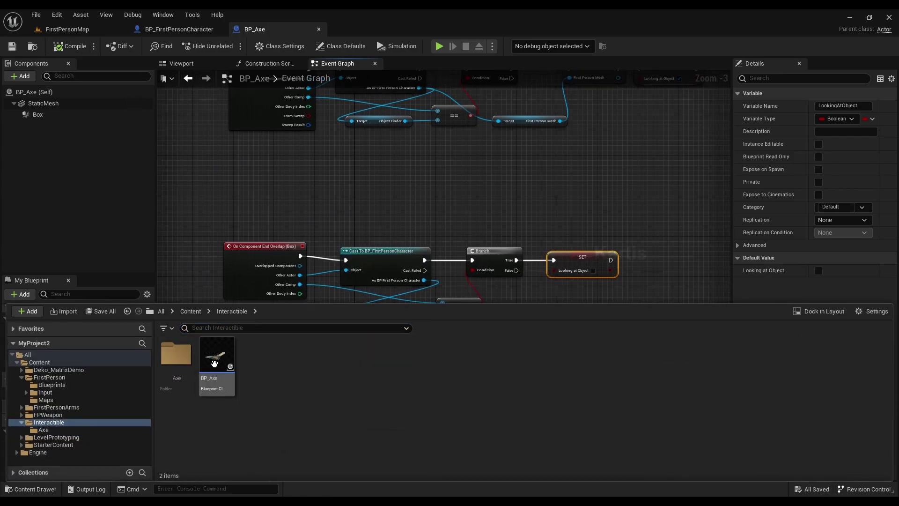
right_click(351, 391)
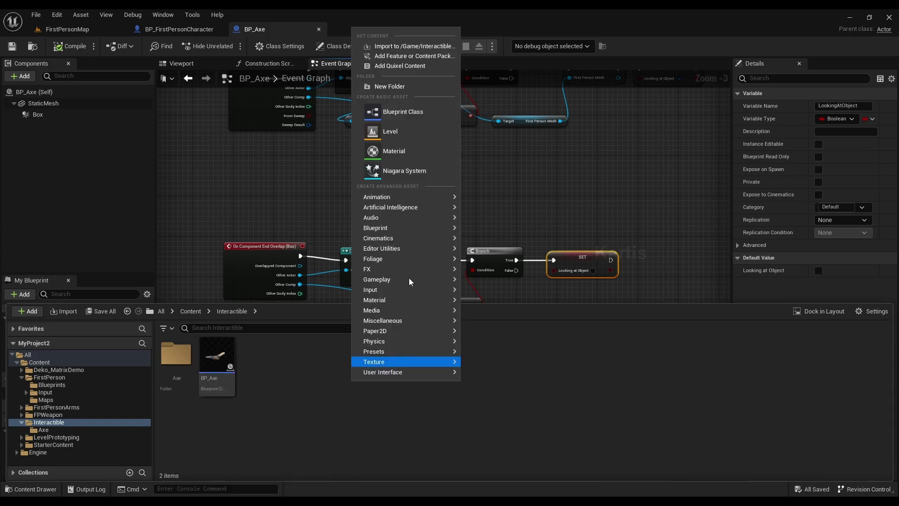
mouse_move(421, 247)
mouse_move(421, 228)
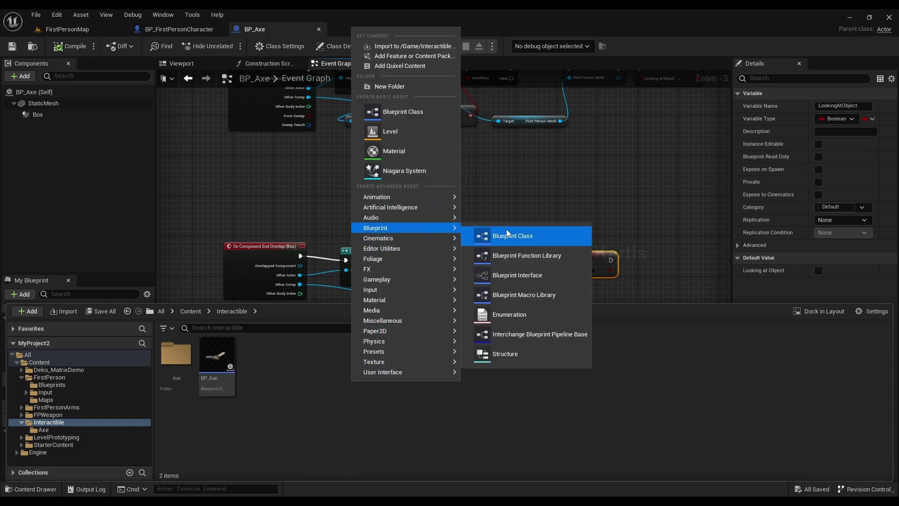
click(546, 280)
text(BPI_Pick)
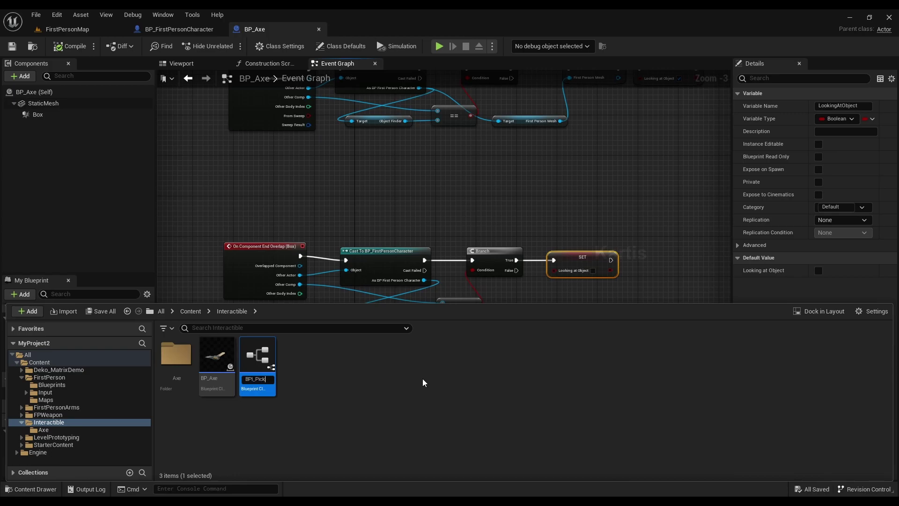
text(up)
text(ems)
key(Return)
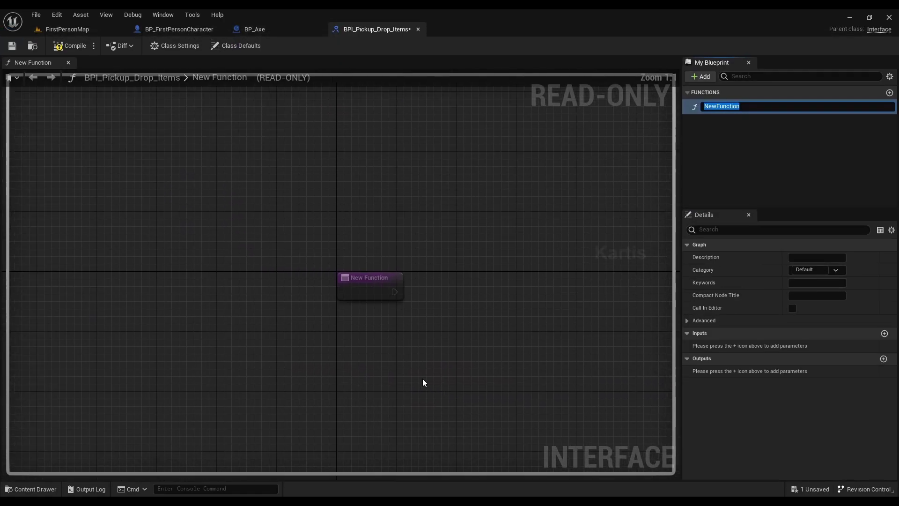
Rename the function to Pickup Items and add a Boolean input 'Any Object in hands'
click(722, 111)
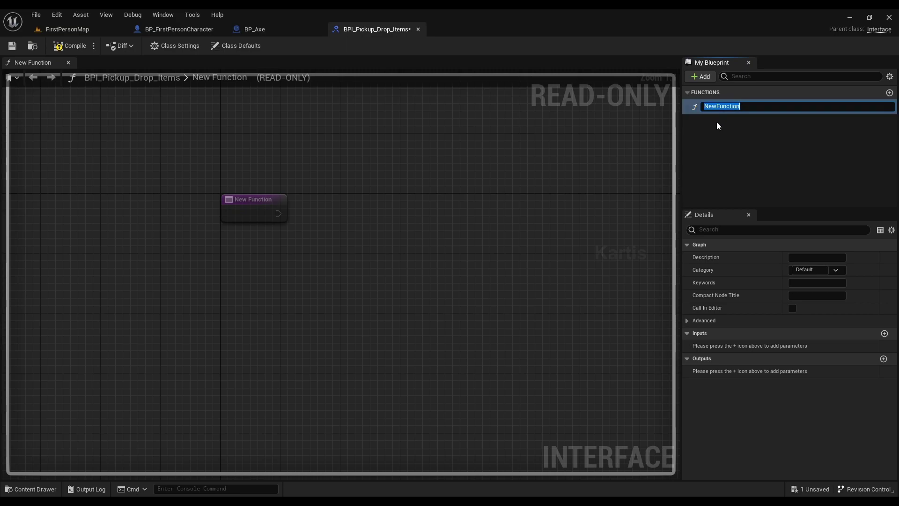
text(PickupItems)
key(Return)
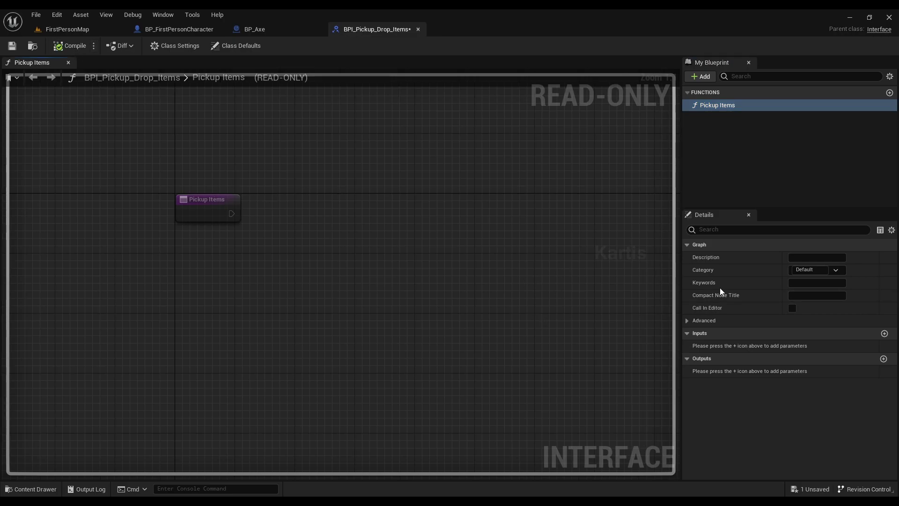
click(885, 333)
text(Any Object in hands)
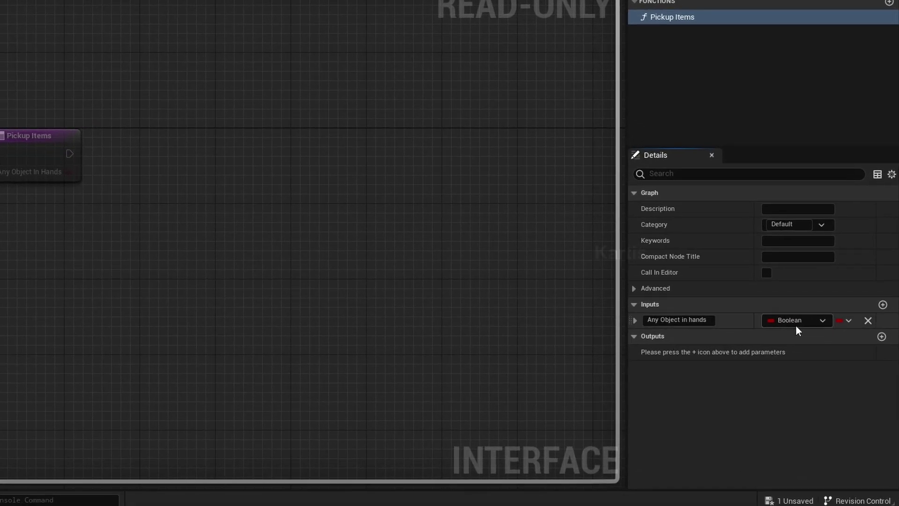
Add a second input named Actor typed as an Actor object reference
click(882, 305)
double_click(663, 336)
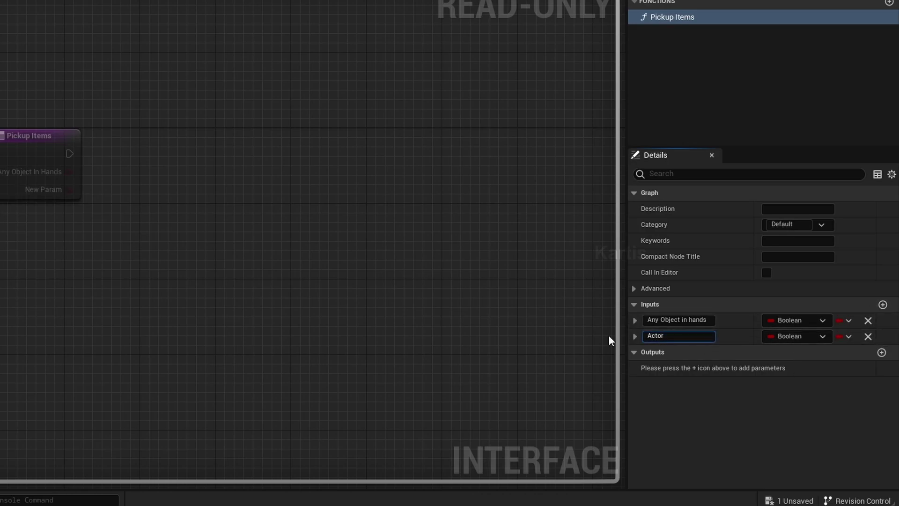
text(Actor)
key(Return)
click(796, 337)
text(ac)
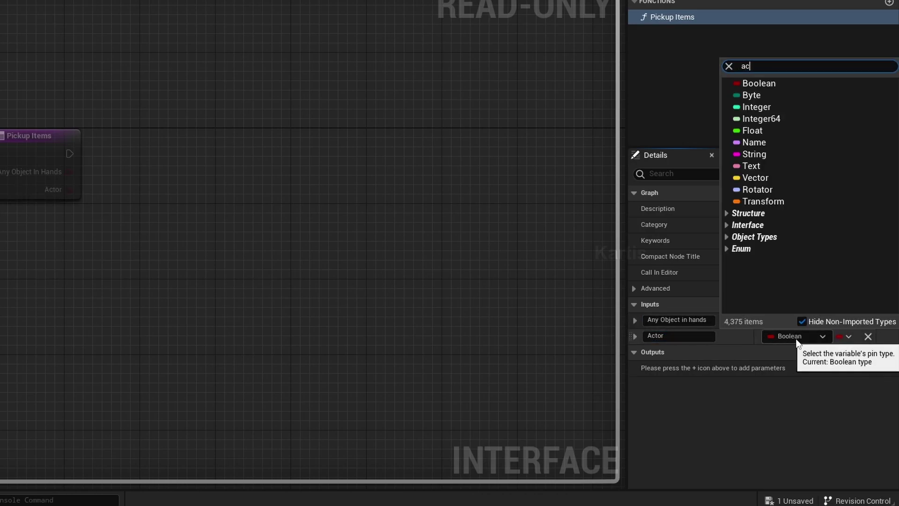
text(tor)
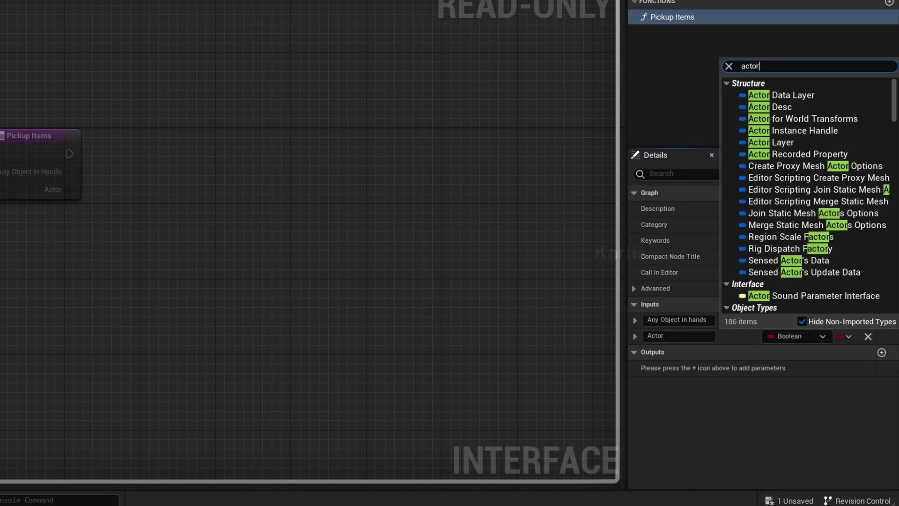
scroll(796, 220, down, 5)
mouse_move(770, 155)
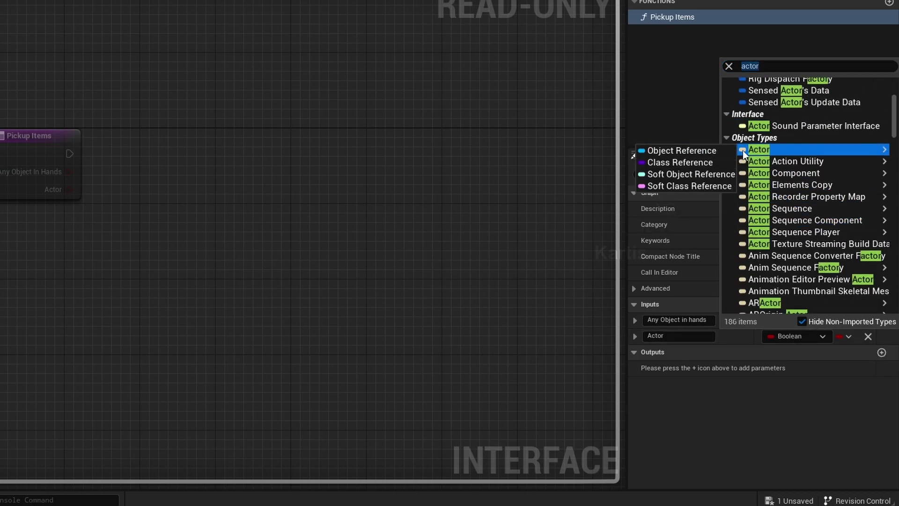
click(699, 154)
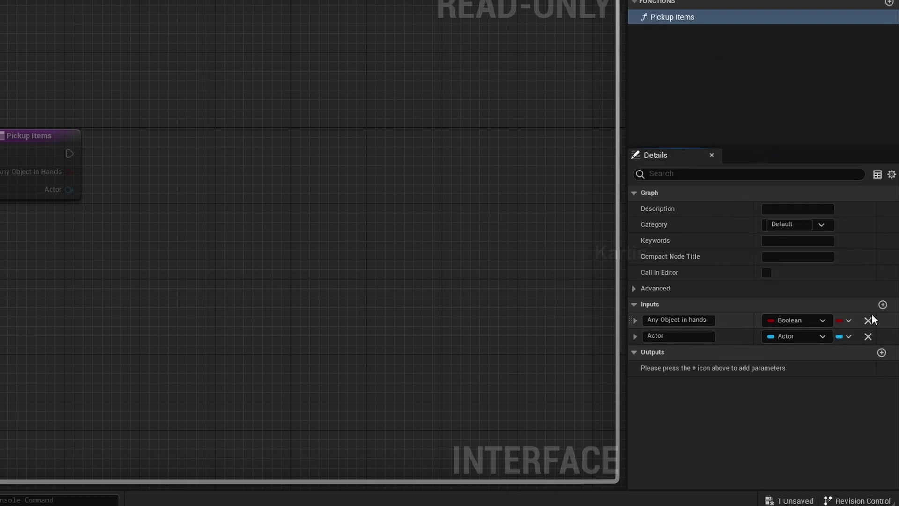
Add a third input named Mesh typed as Mesh Component
click(882, 304)
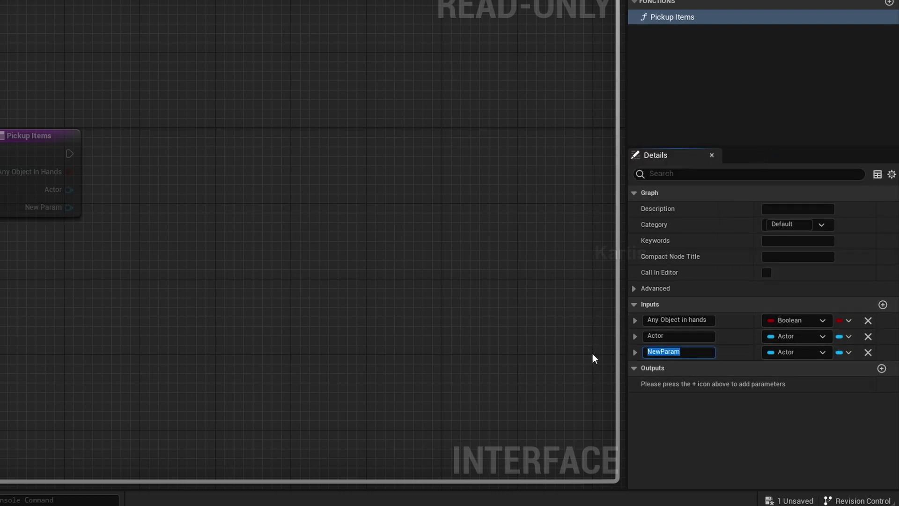
text(Mesh)
key(Return)
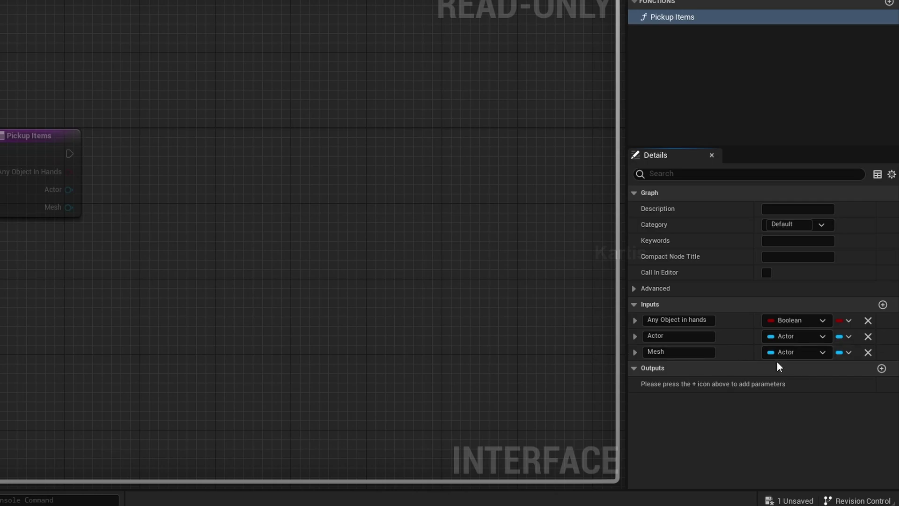
click(791, 352)
text(mesh)
scroll(792, 324, down, 5)
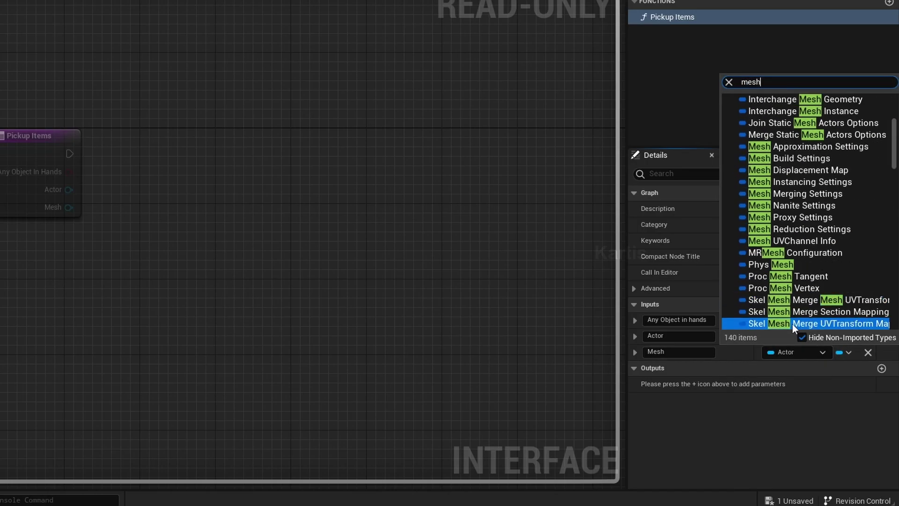
scroll(793, 273, down, 10)
scroll(793, 272, up, 5)
scroll(793, 273, down, 8)
scroll(793, 274, down, 8)
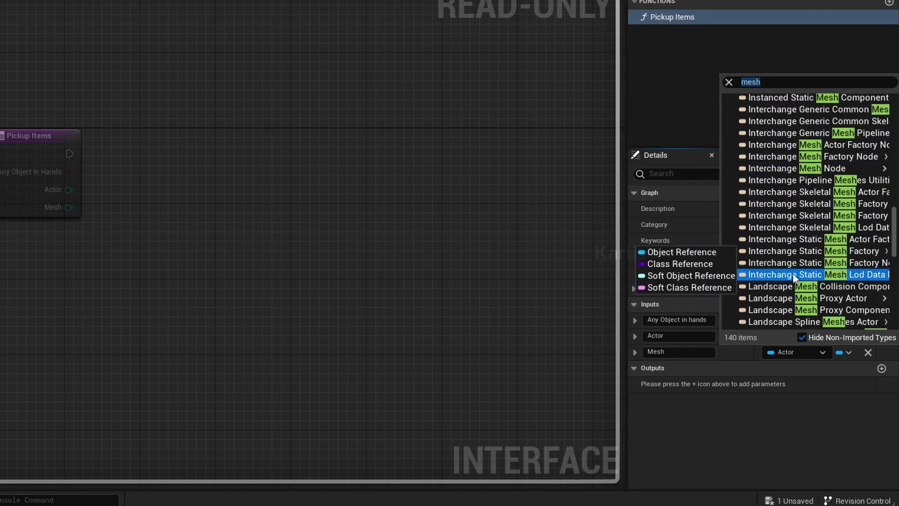
scroll(793, 274, down, 6)
scroll(794, 273, up, 2)
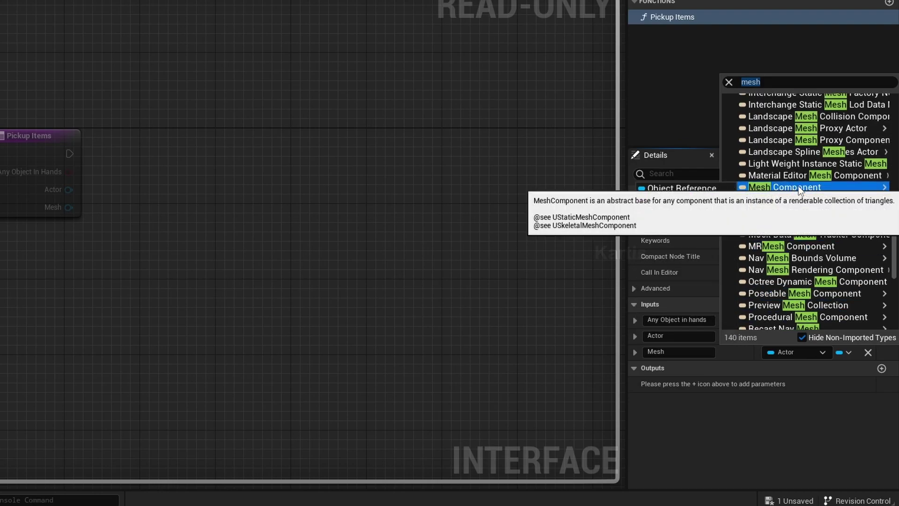
click(799, 187)
Add a Boolean output named Object Attached? and save the interface
click(882, 368)
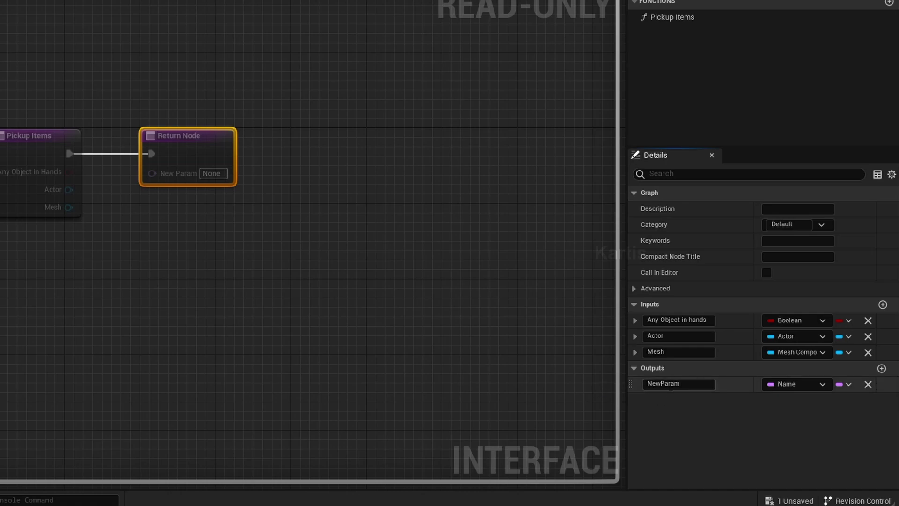
click(680, 384)
text(Object Attached?)
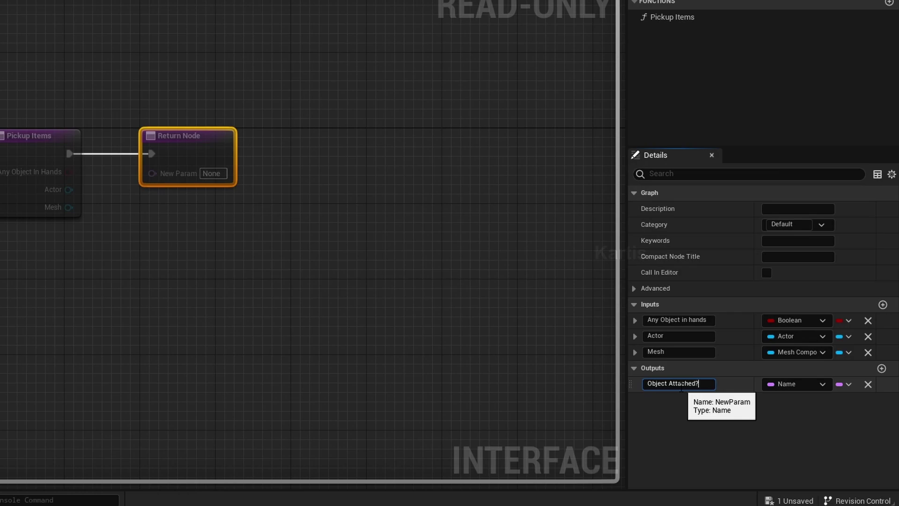
key(Return)
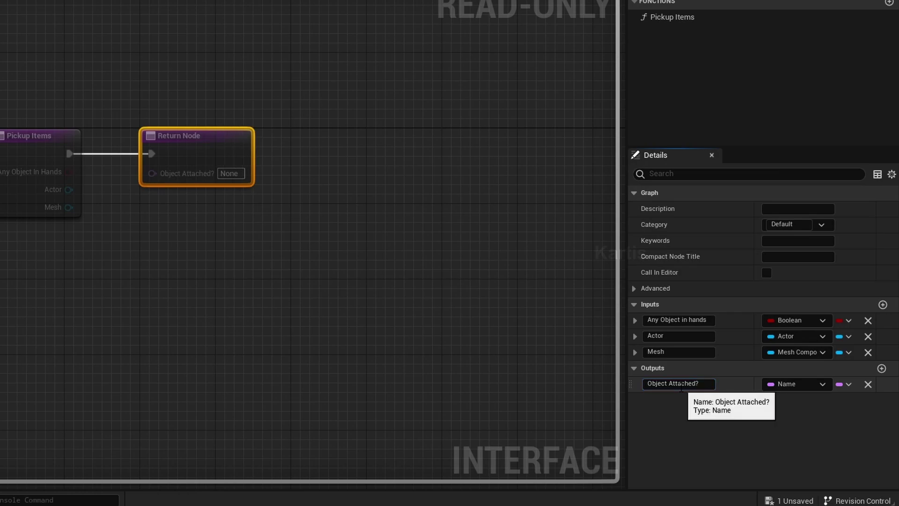
click(803, 384)
click(806, 133)
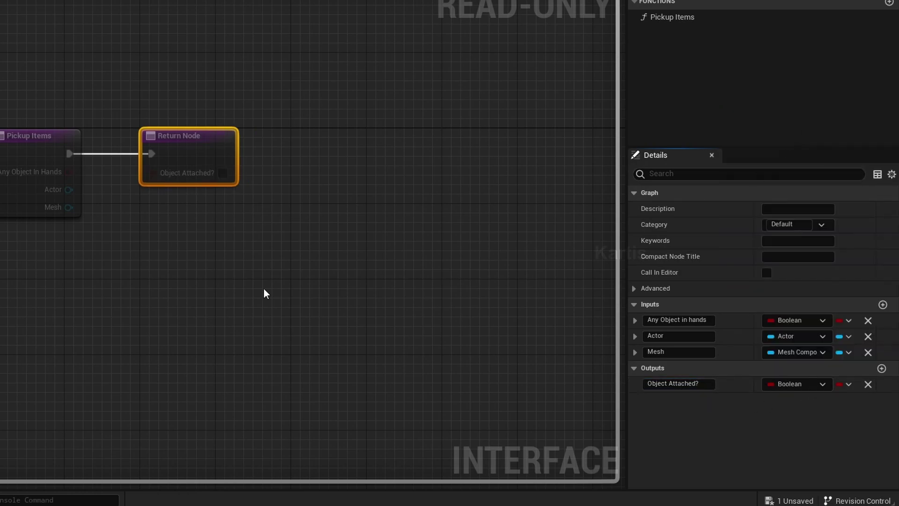
click(263, 292)
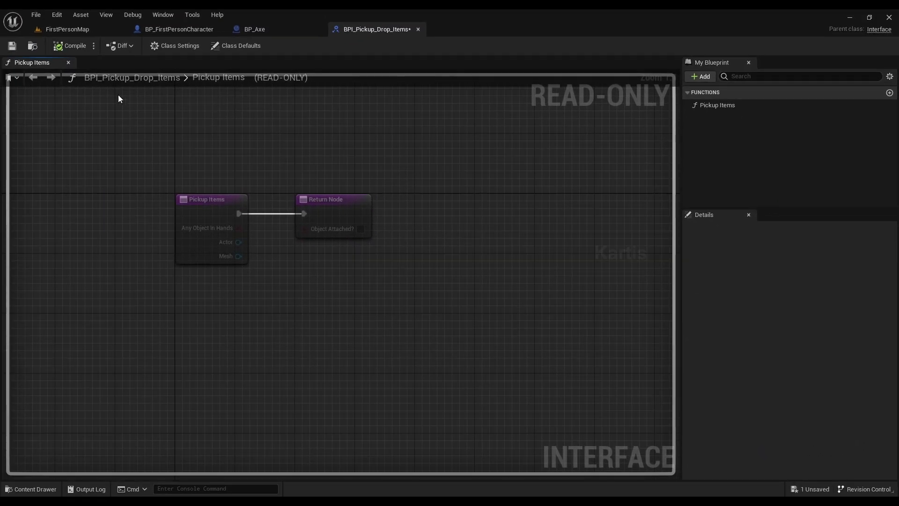
key(ctrl+s)
Add a second interface function named Drop Items
click(745, 106)
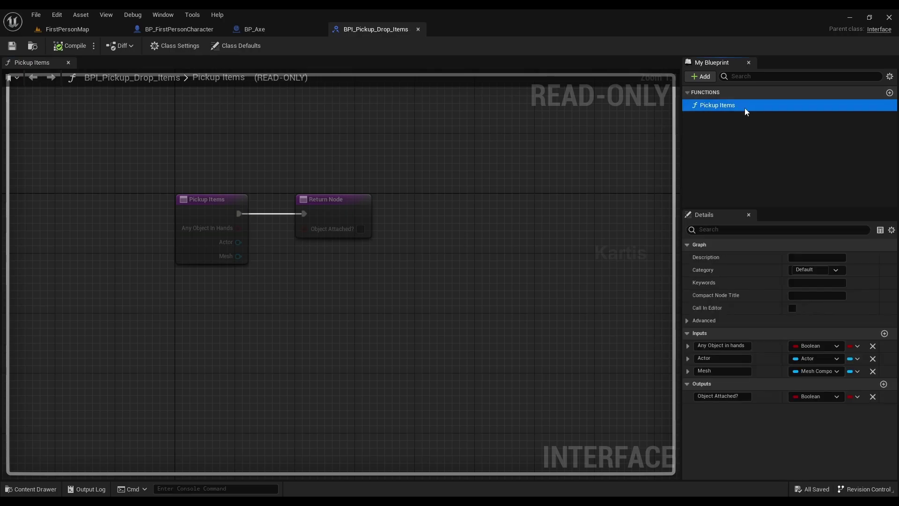
click(708, 77)
click(720, 105)
text(D)
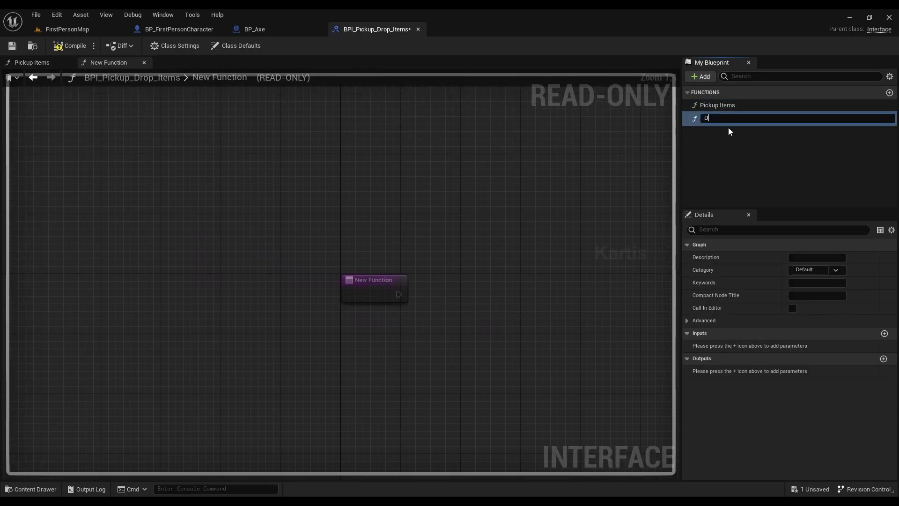
text(rop Items)
key(Return)
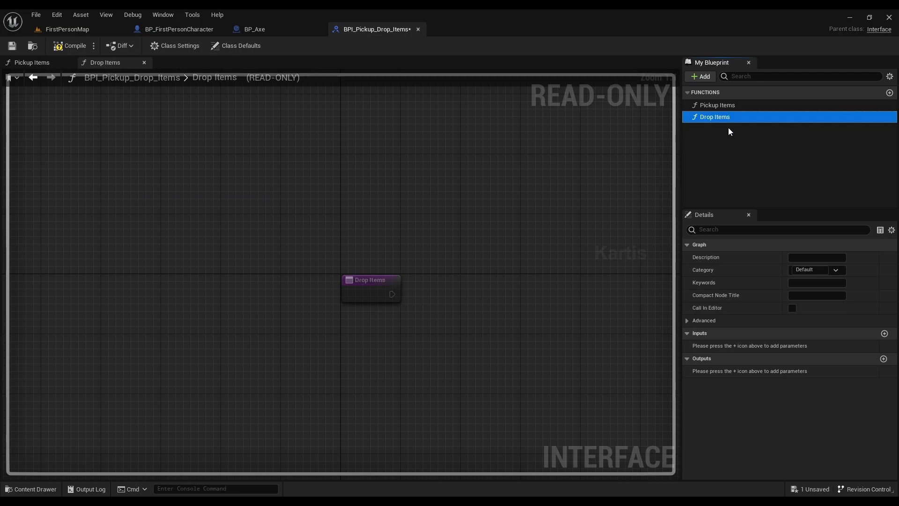
Give Drop Items matching inputs, save, and close the interface editor
click(884, 332)
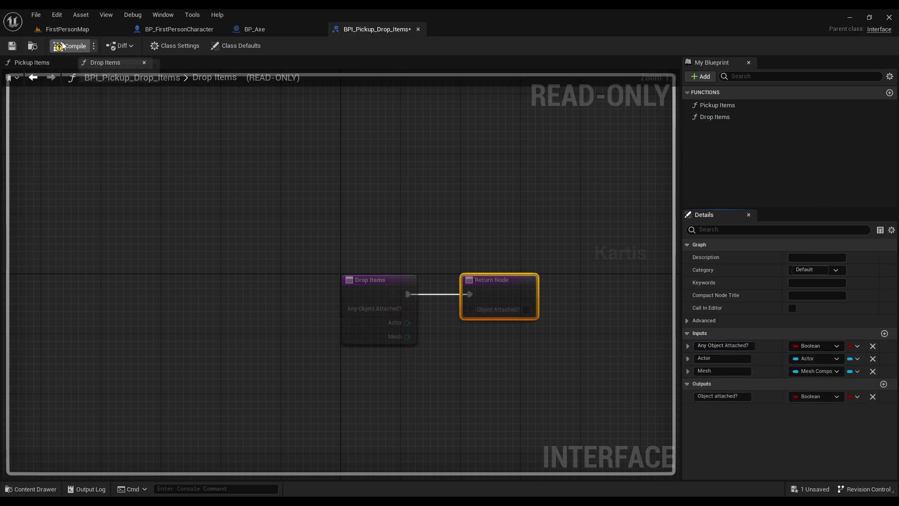
key(ctrl+s)
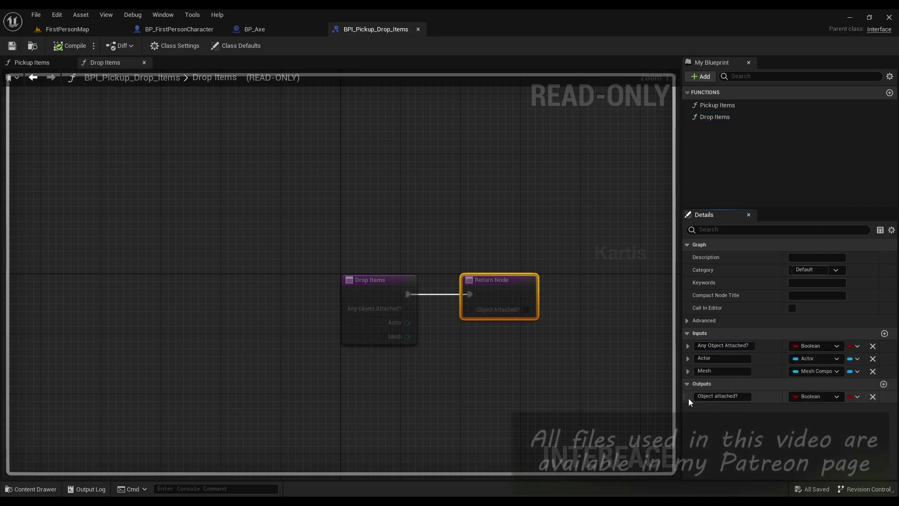
mouse_move(569, 367)
right_down()
mouse_move(493, 334)
mouse_move(427, 264)
right_up()
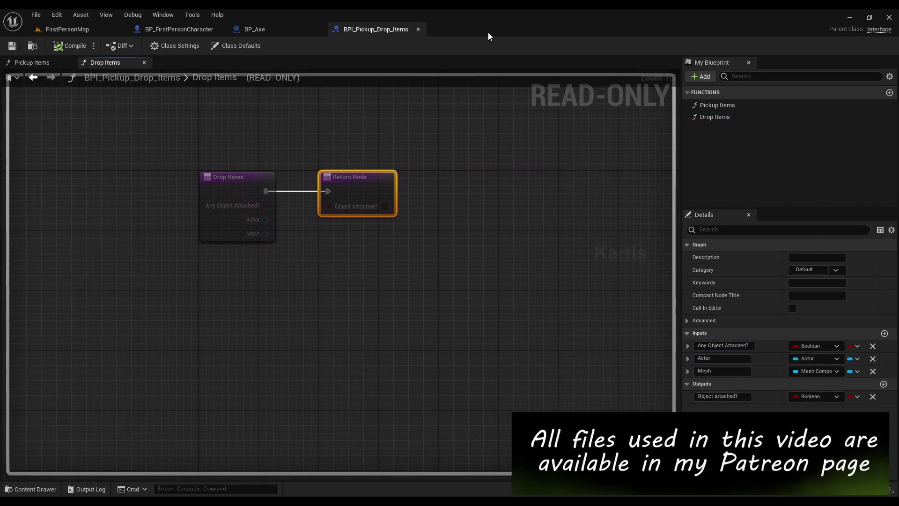
click(418, 29)
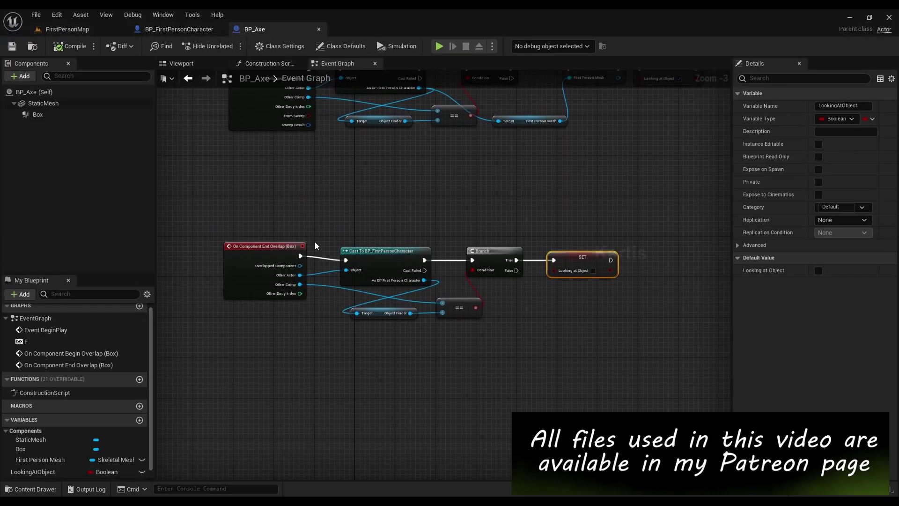
click(194, 31)
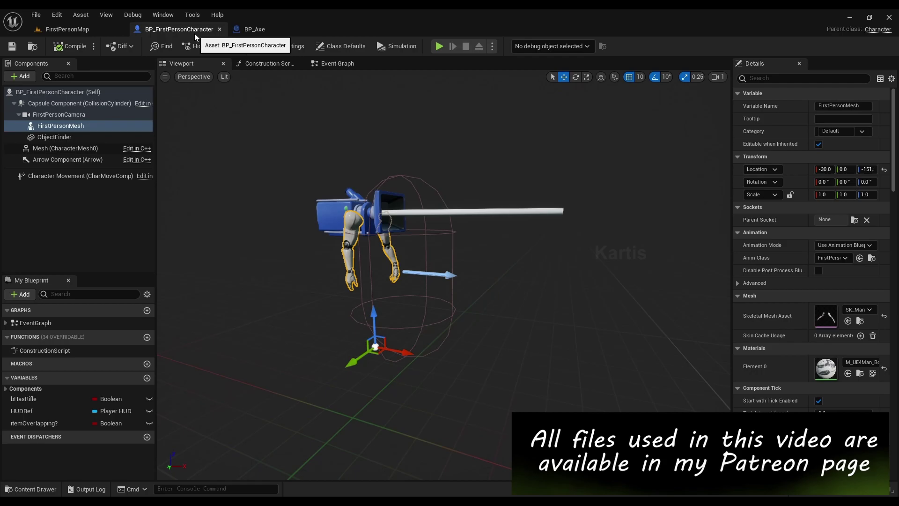
click(91, 127)
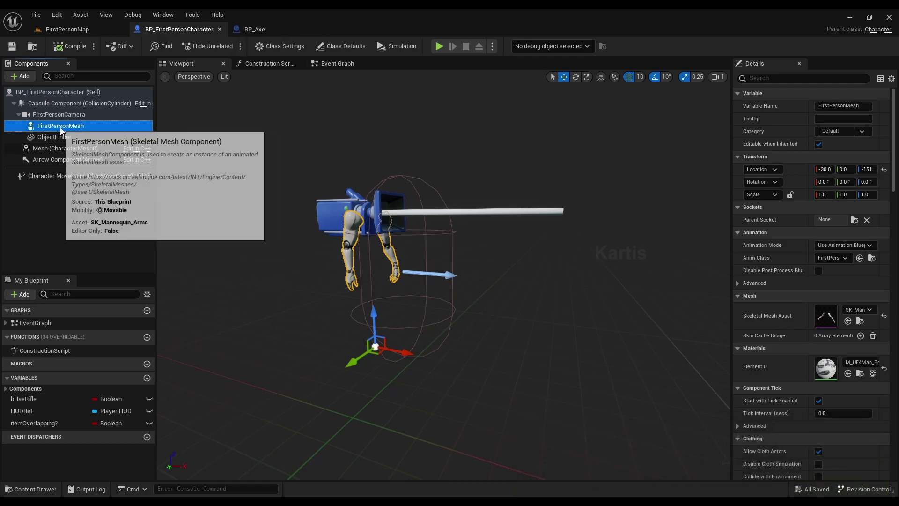
double_click(826, 319)
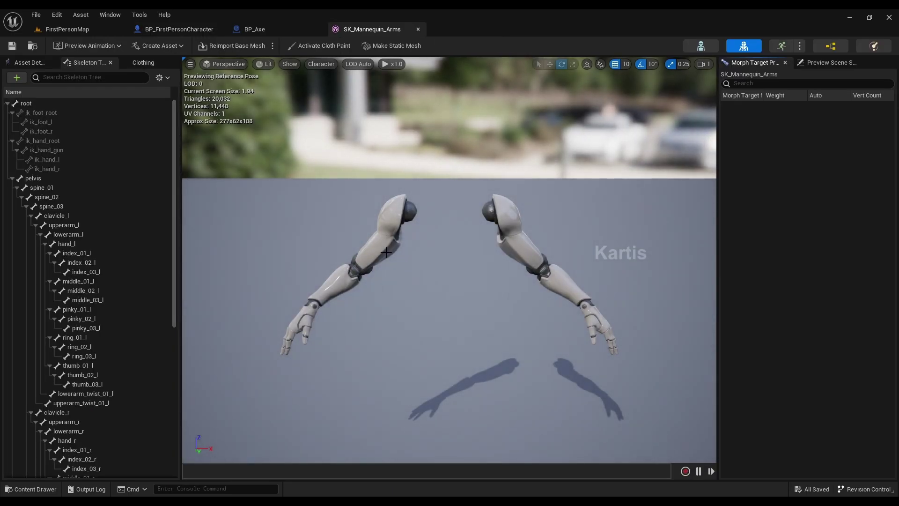
alt+drag(386, 253, 328, 234)
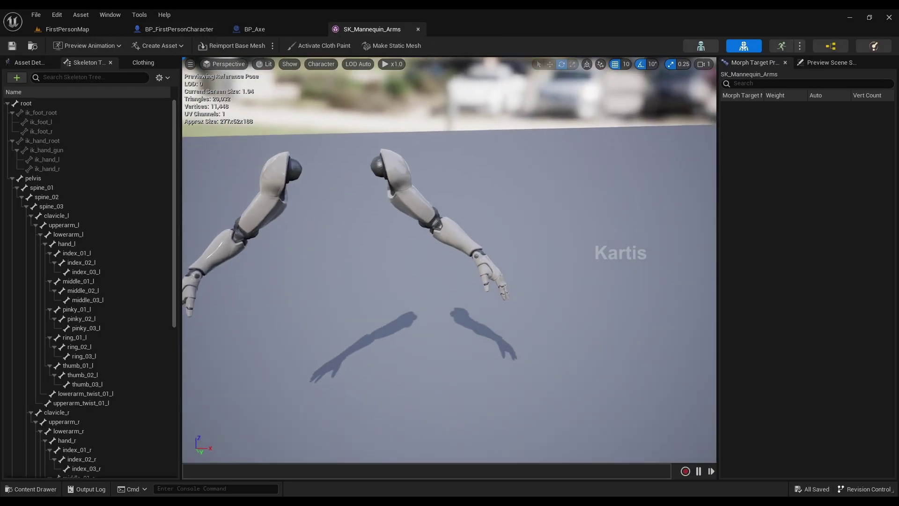
scroll(407, 280, up, 1)
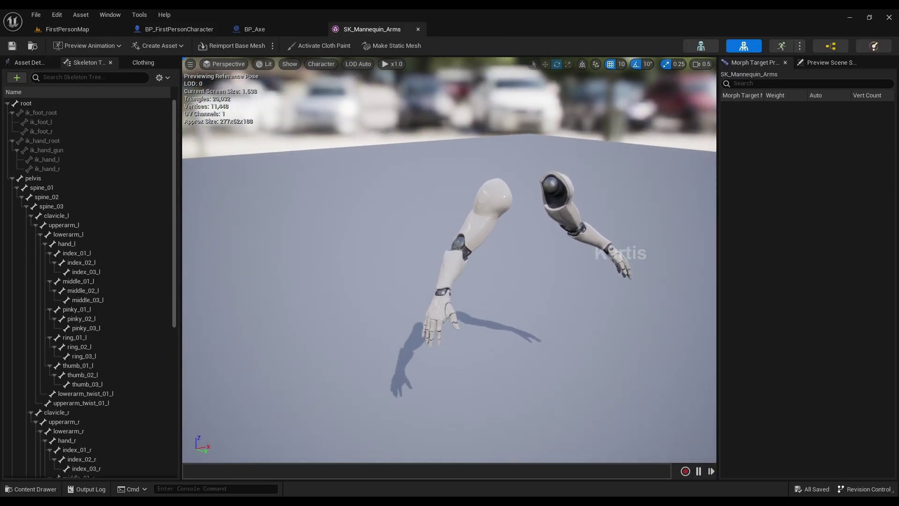
scroll(408, 281, up, 1)
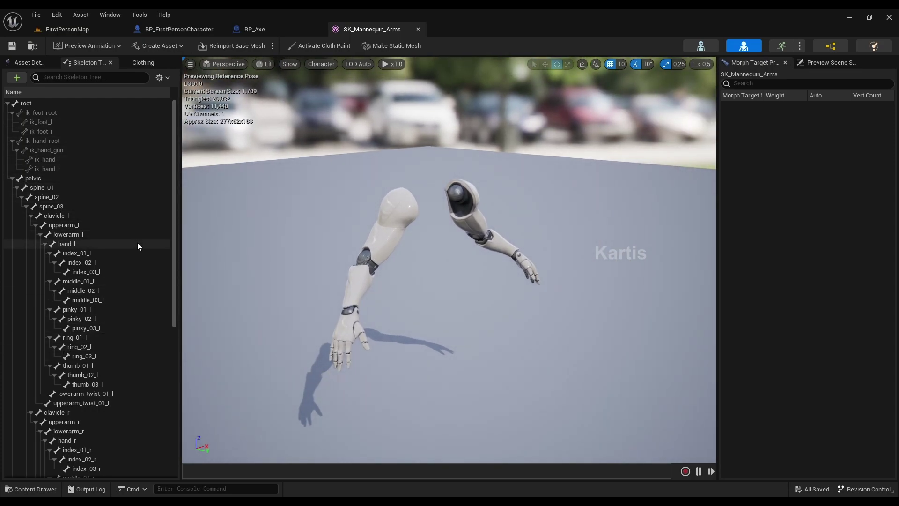
click(139, 301)
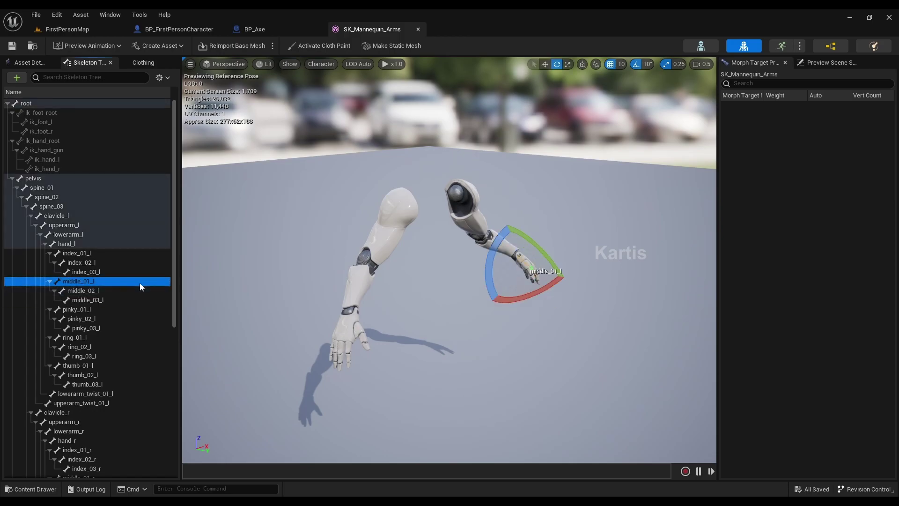
click(157, 327)
scroll(161, 293, down, 3)
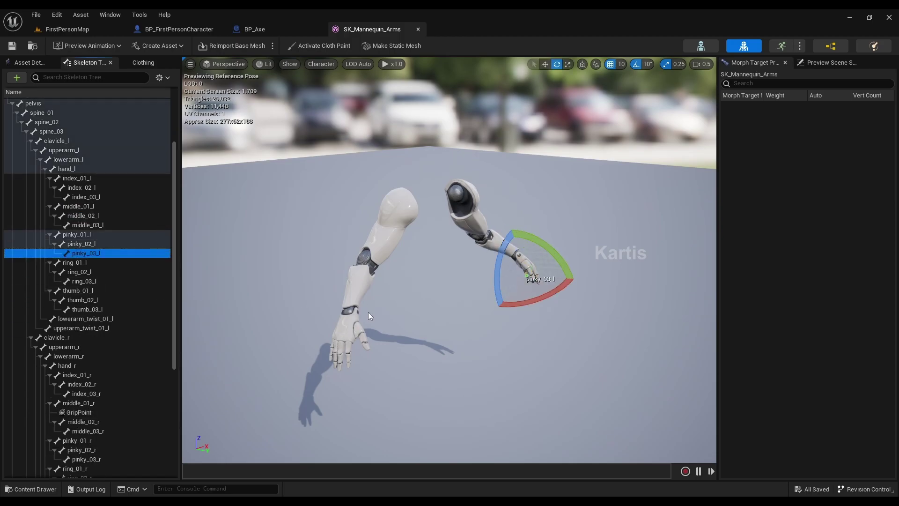
click(349, 329)
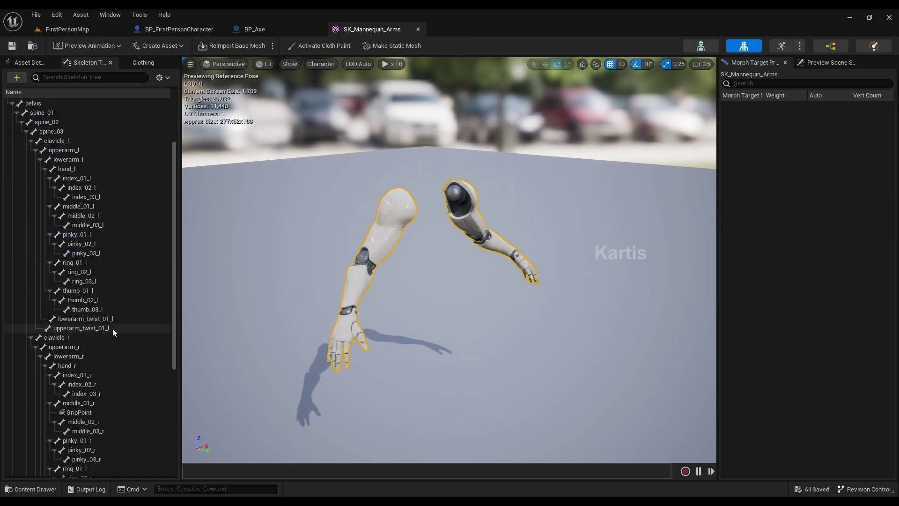
scroll(107, 324, down, 3)
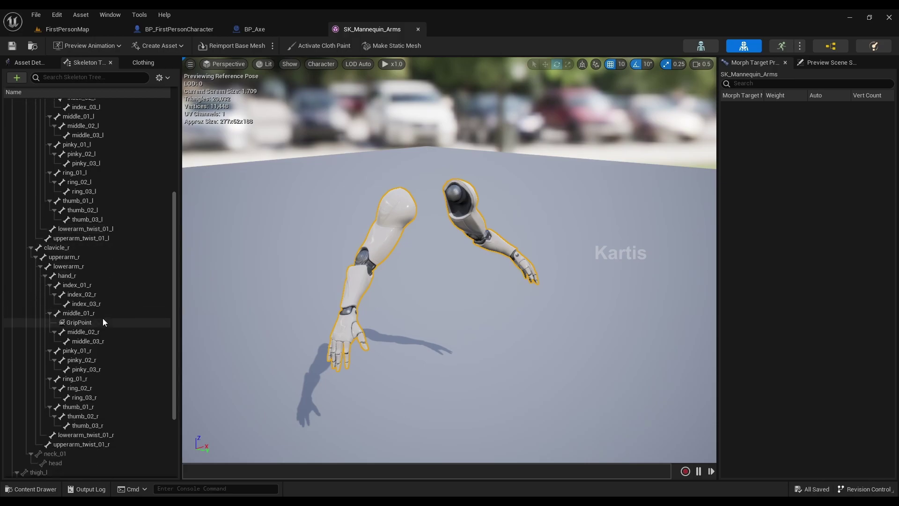
click(100, 316)
key(f)
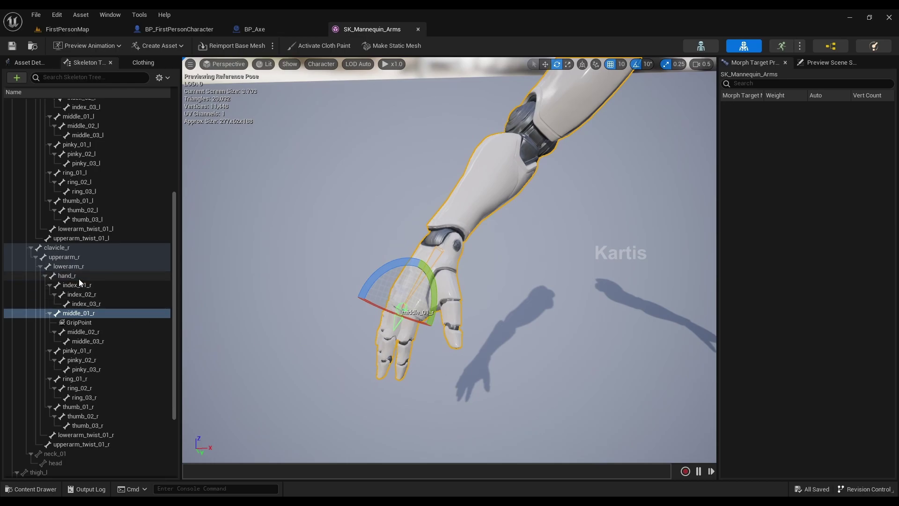
click(70, 276)
key(f)
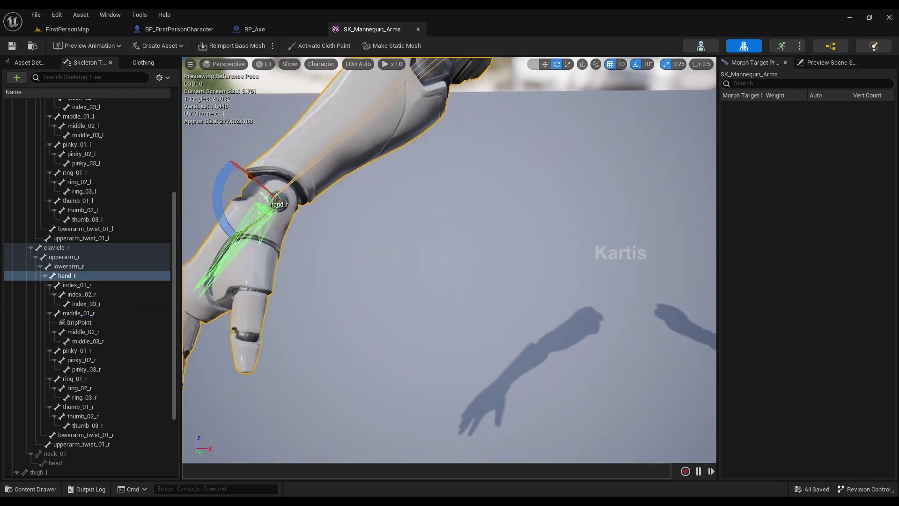
drag(391, 271, 391, 272)
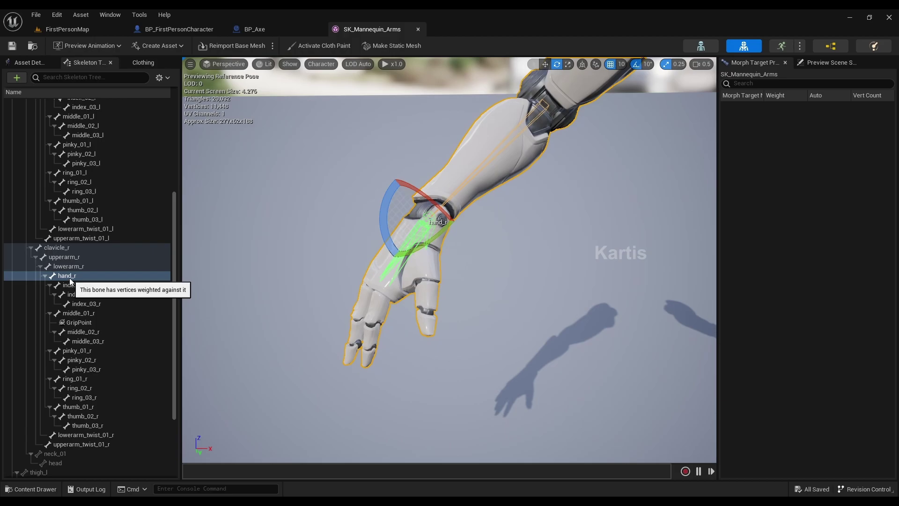
mouse_move(388, 283)
mouse_down()
mouse_move(389, 299)
mouse_move(410, 283)
mouse_up()
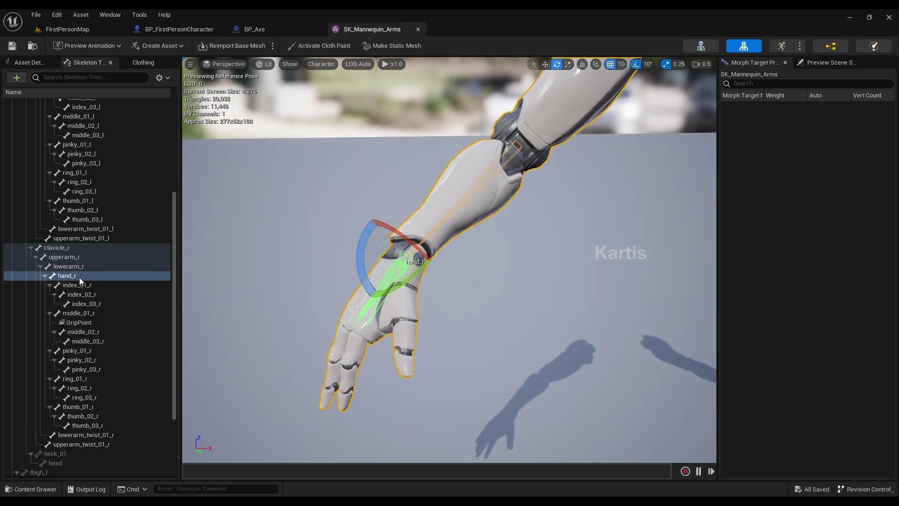
Add a socket to the hand_r bone and rename it from hand_rSocket to WeaponSocket
right_click(80, 278)
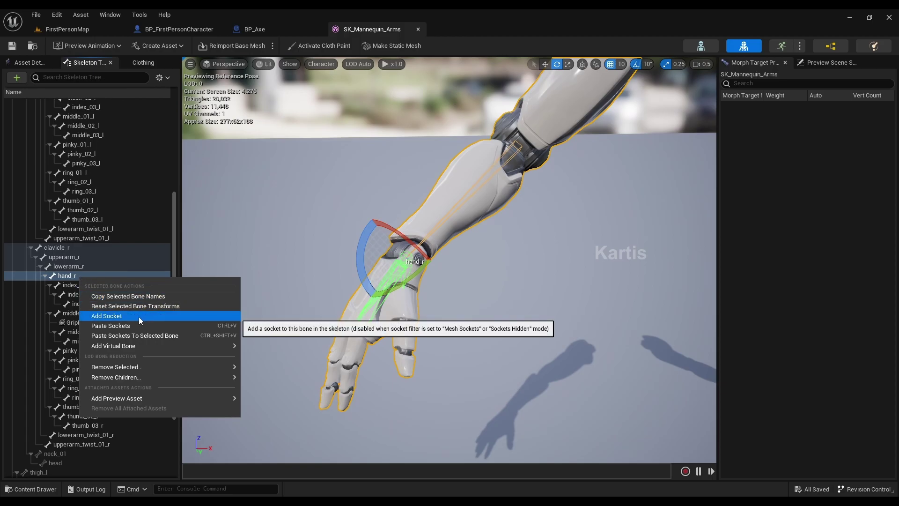
click(139, 316)
click(92, 288)
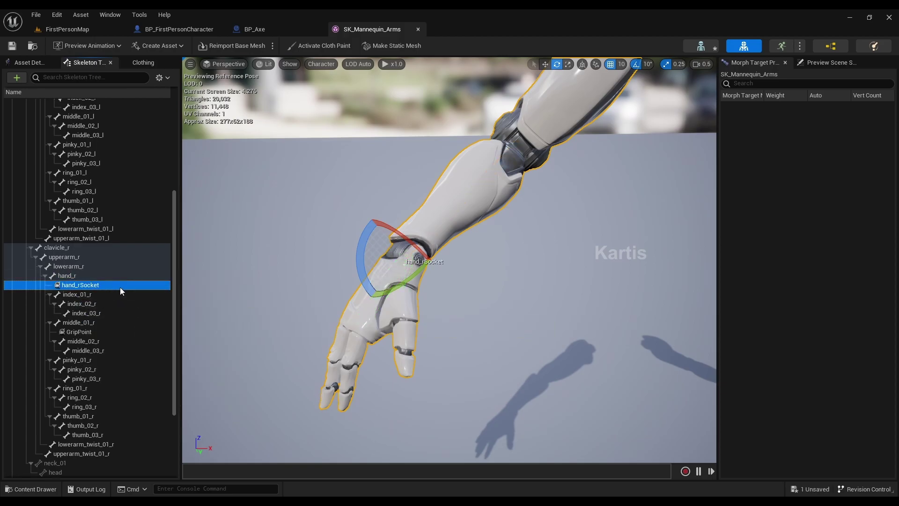
click(120, 288)
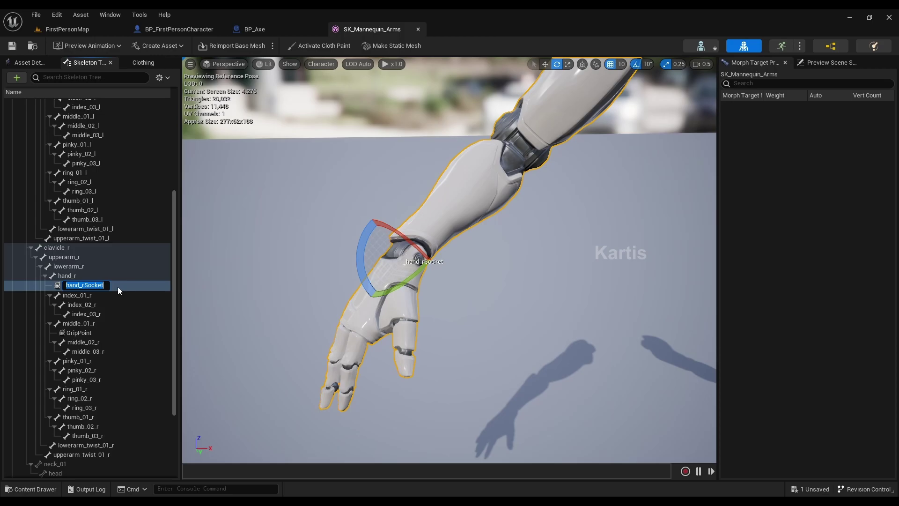
text(WeaponSock)
text(et)
key(Return)
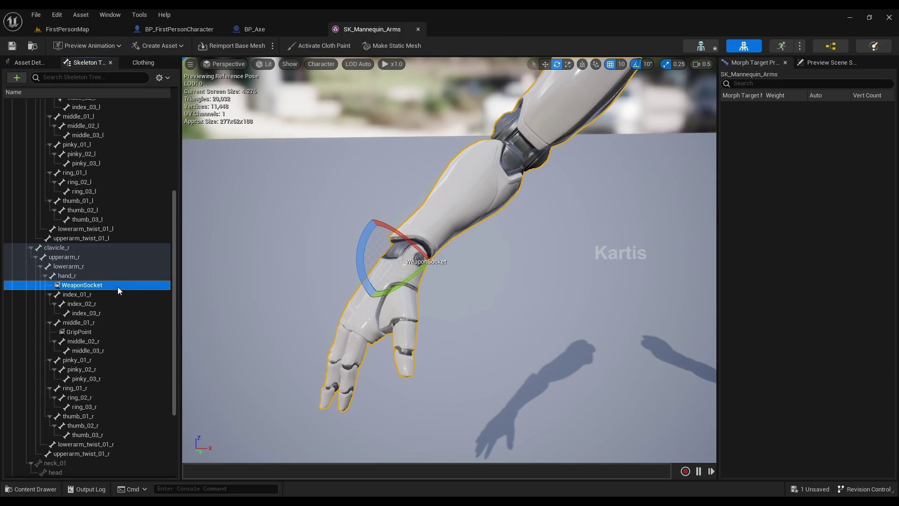
right_click(94, 284)
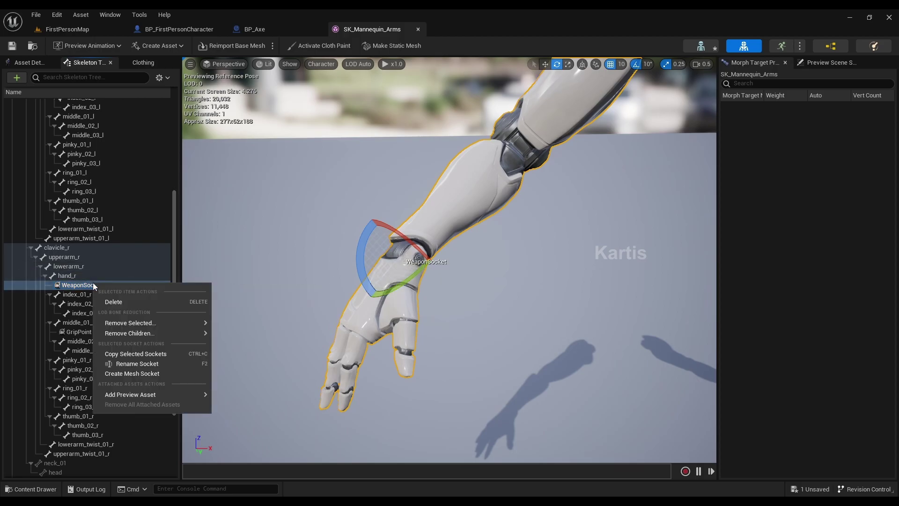
Attach the axe mesh to WeaponSocket as a preview asset
mouse_move(187, 394)
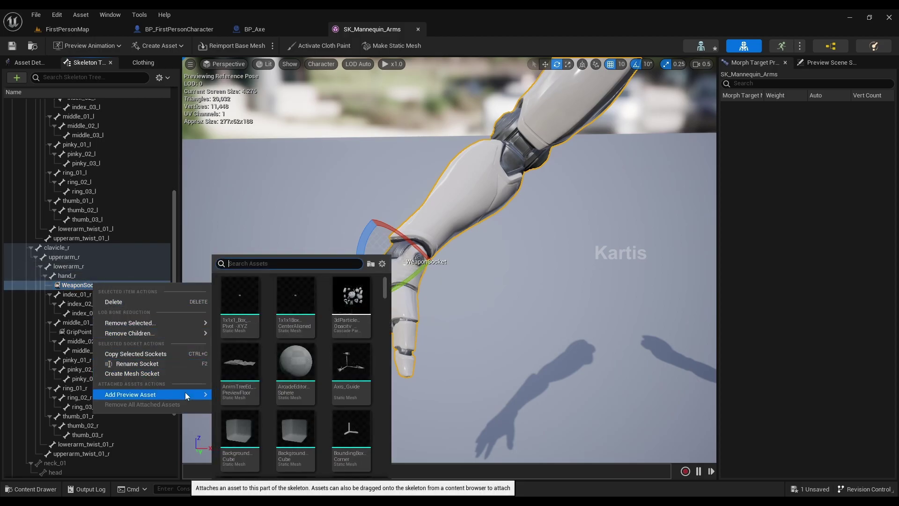
text(axe)
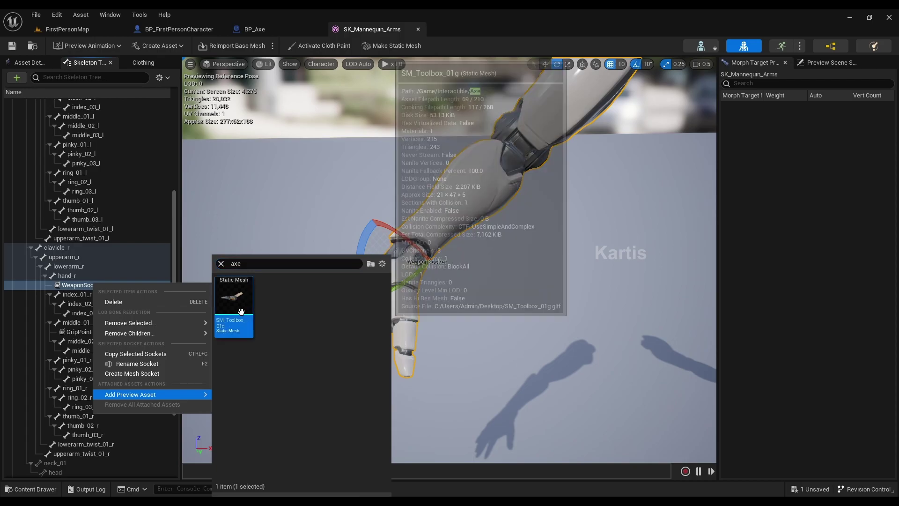
click(234, 296)
Rotate and move WeaponSocket so the axe sits in the right hand's grip
drag(389, 304, 388, 304)
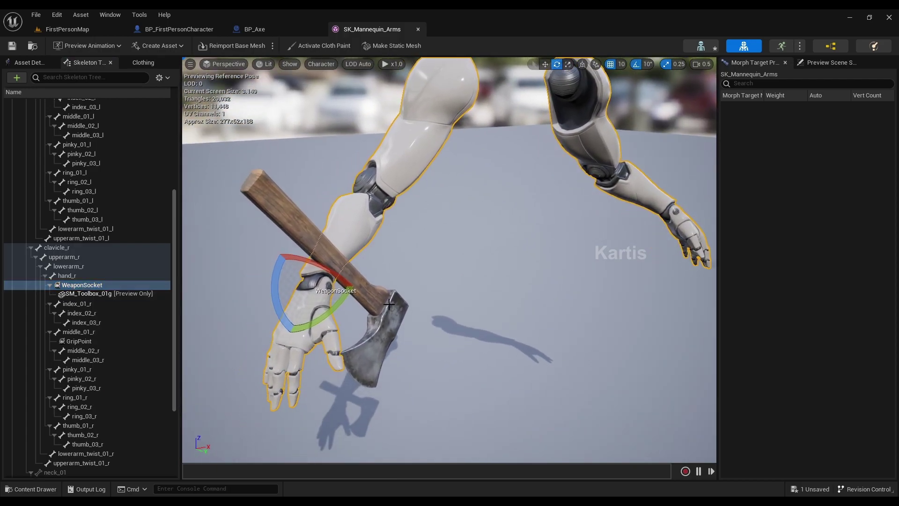
drag(321, 271, 359, 298)
key(w)
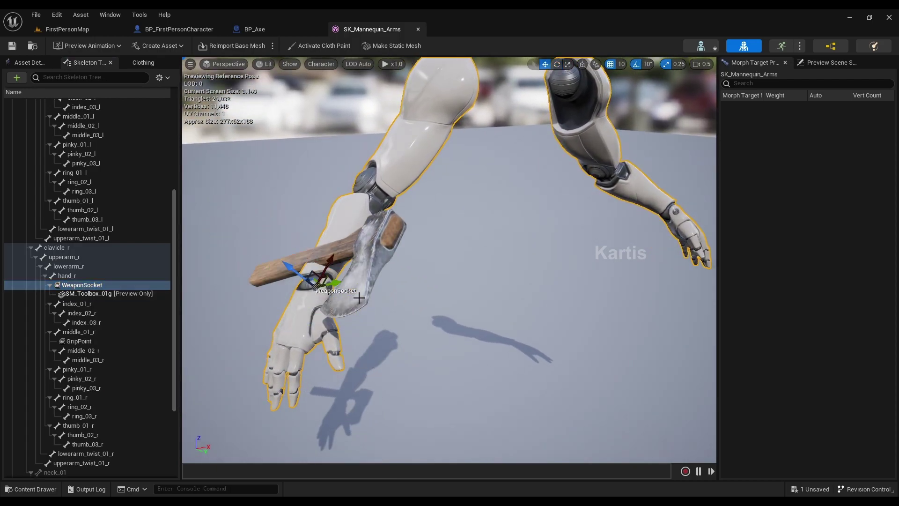
mouse_move(331, 266)
mouse_down()
mouse_move(276, 317)
mouse_move(301, 330)
mouse_move(510, 302)
mouse_move(534, 261)
mouse_up()
key(e)
right_drag(491, 293, 491, 293)
key(w)
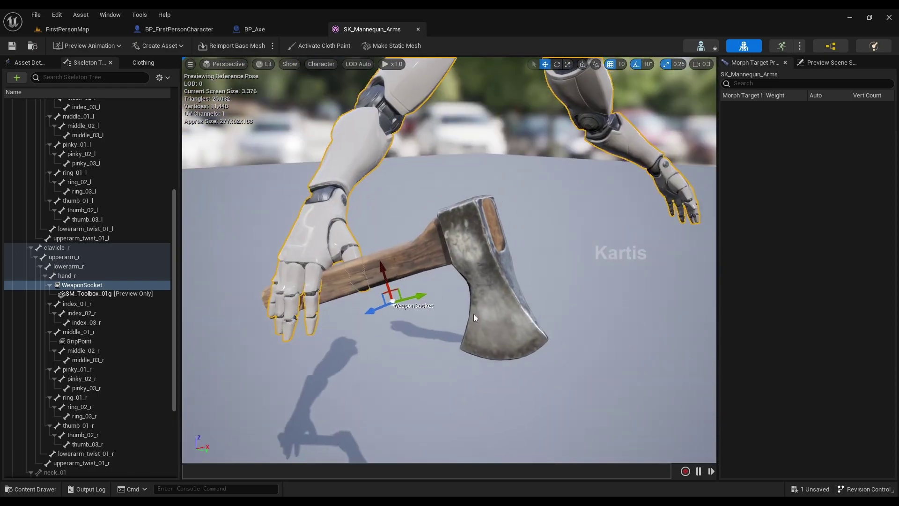
click(424, 372)
right_drag(441, 308, 441, 308)
right_drag(425, 387, 425, 387)
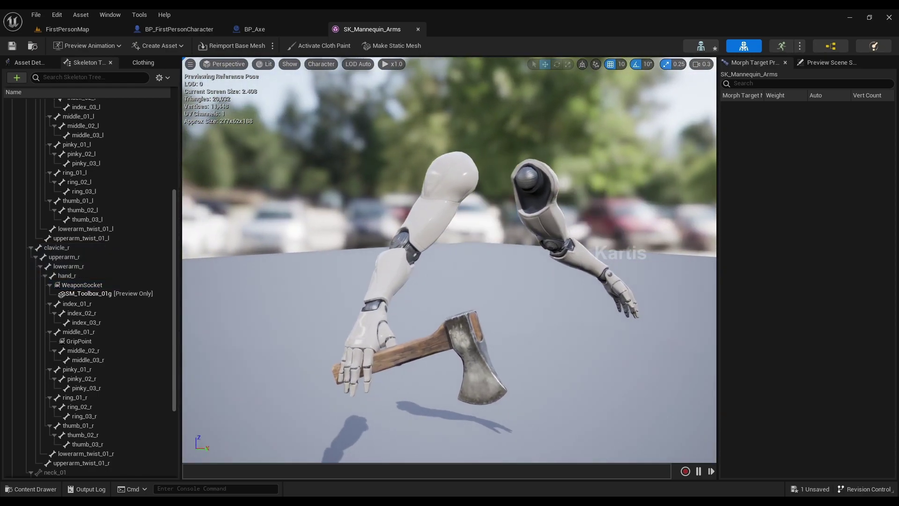
Remove the preview axe from WeaponSocket and save the skeleton
click(107, 296)
click(95, 286)
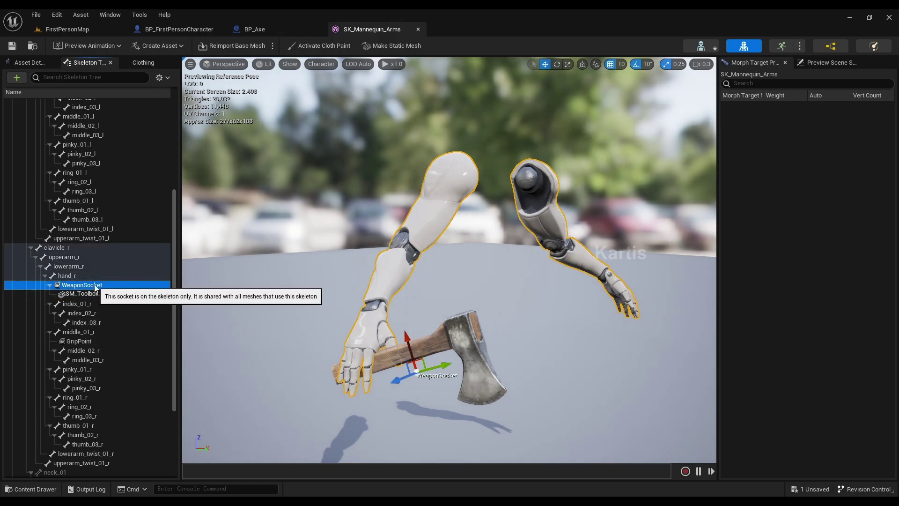
right_click(95, 287)
click(149, 406)
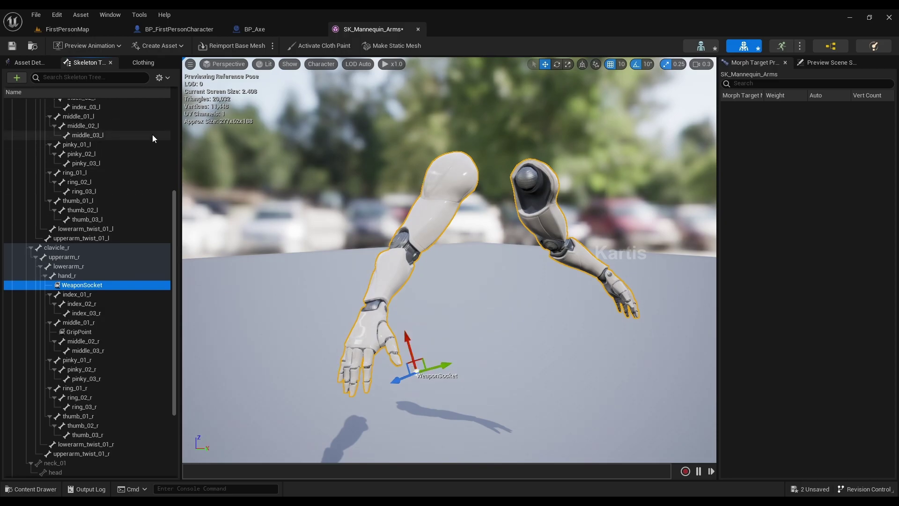
key(ctrl+s)
Close the SK_Mannequin_Arms editor and return to BP_Axe's Event Graph
click(419, 30)
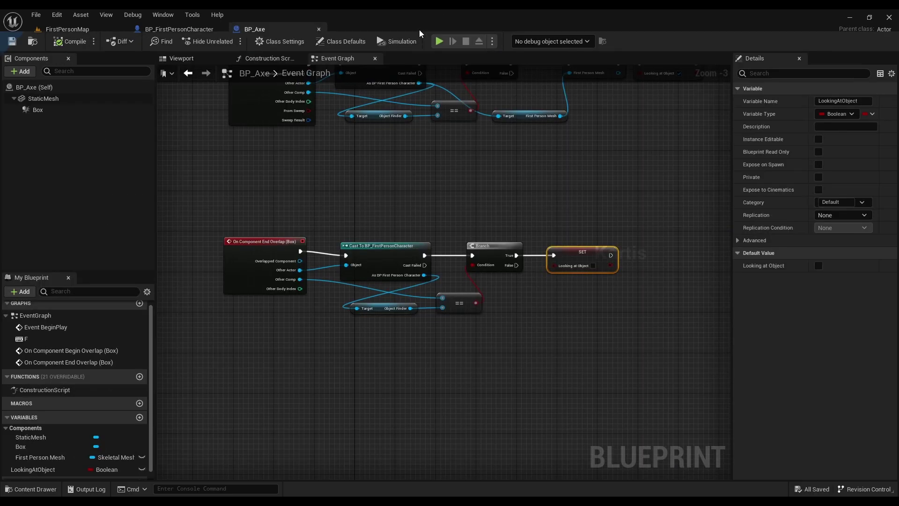
right_drag(496, 285, 511, 333)
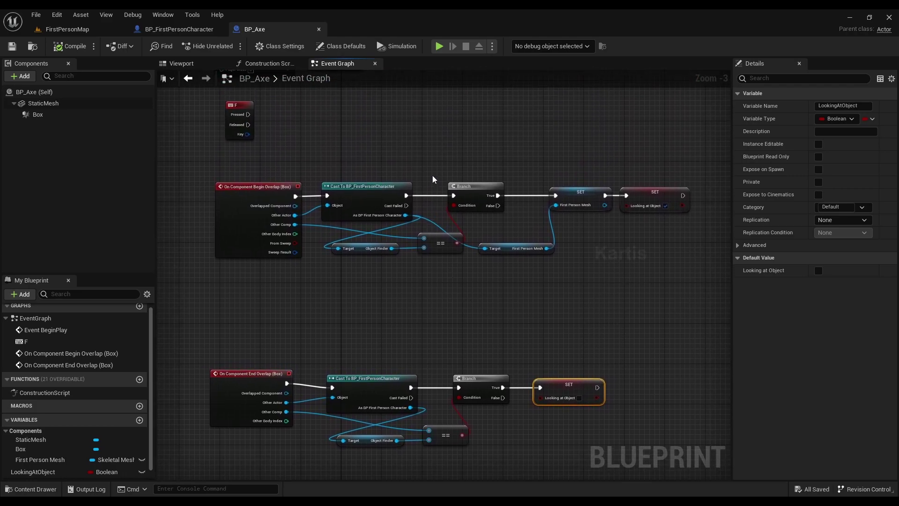
right_drag(390, 153, 391, 180)
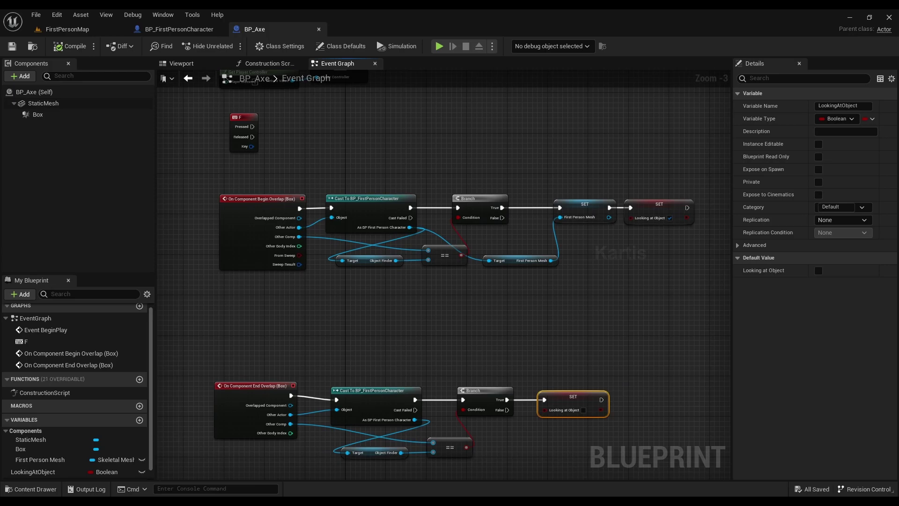
Implement BPI_Pickup_Drop_Items in BP_FirstPersonCharacter's class settings and expand its Interfaces list
click(179, 31)
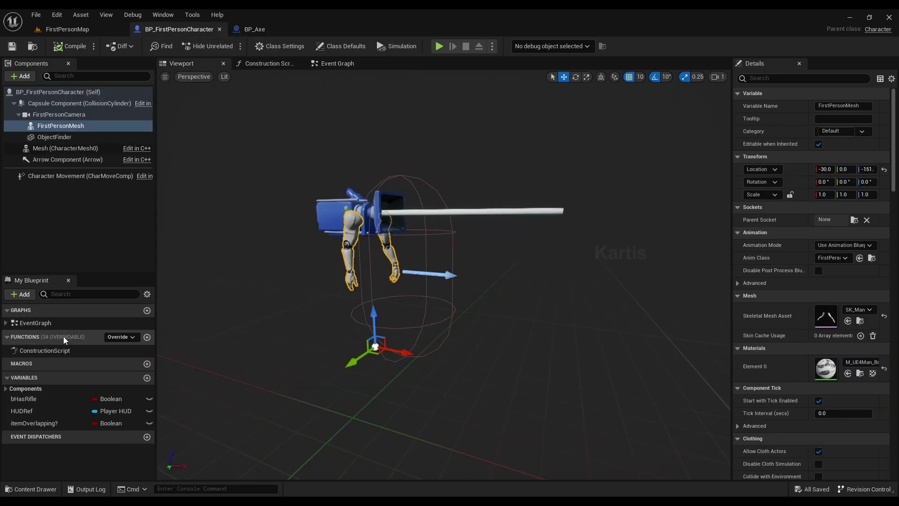
click(276, 49)
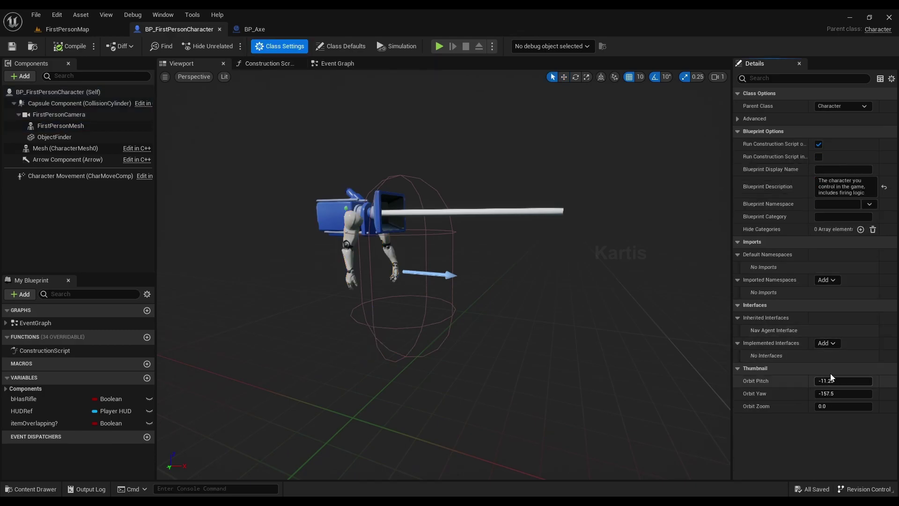
click(833, 344)
text(p)
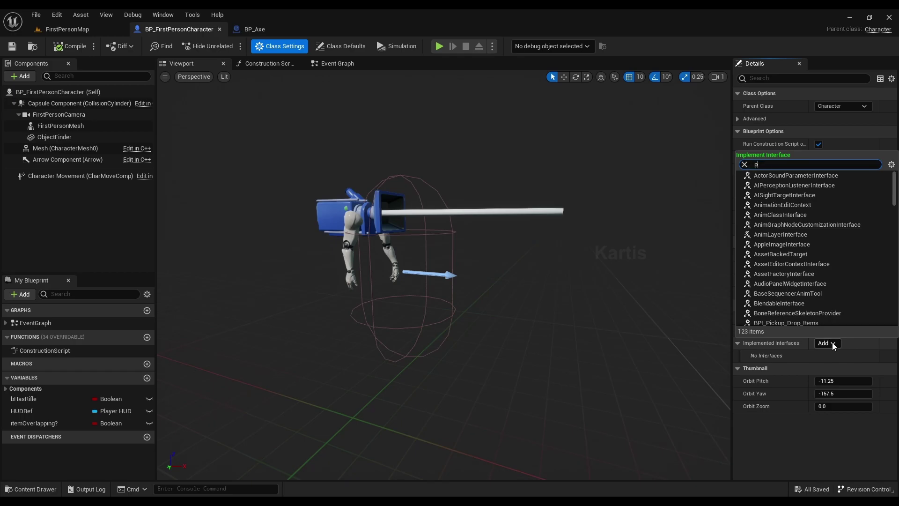
text(icku)
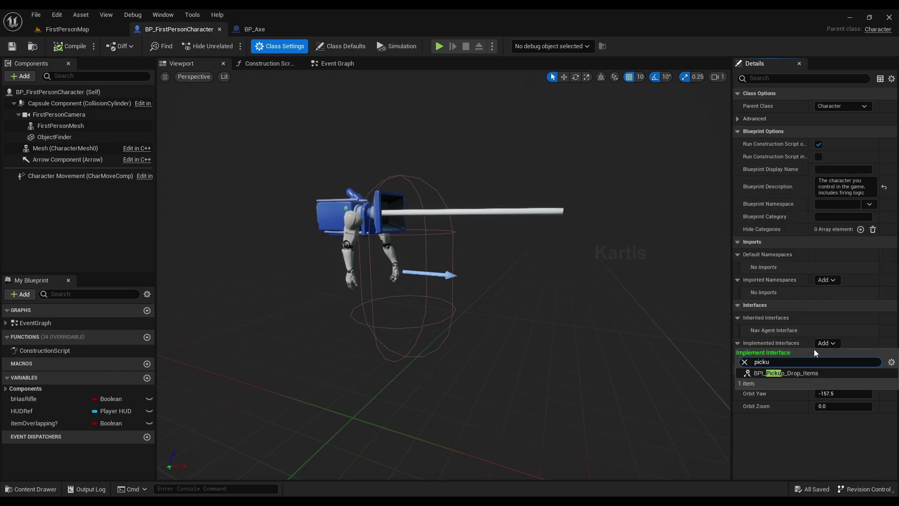
click(799, 374)
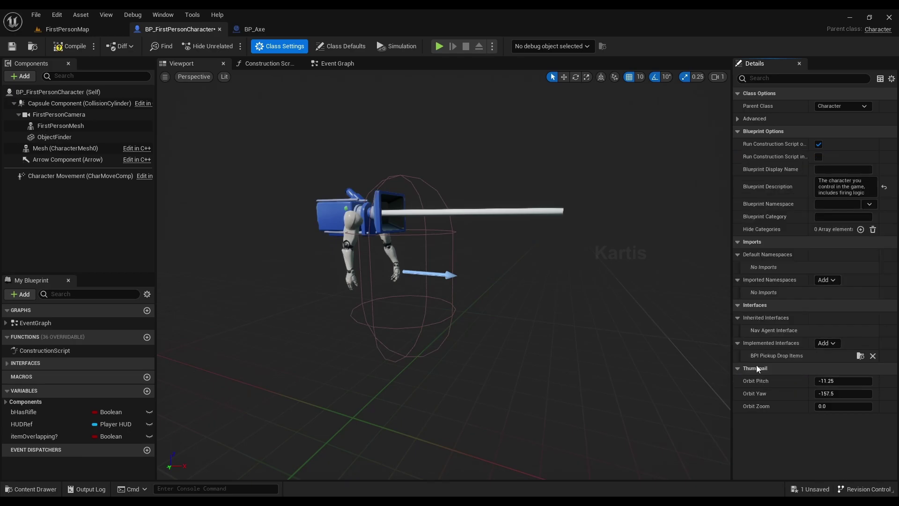
click(6, 363)
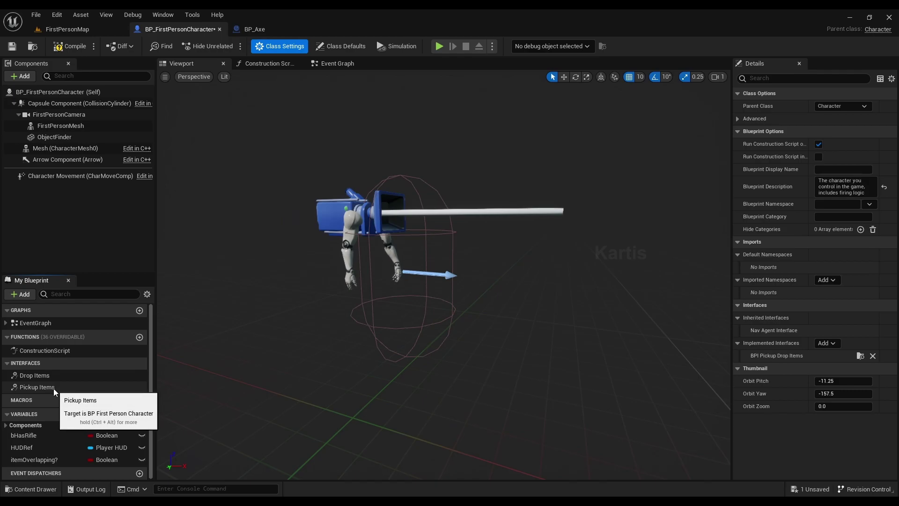
In the Pickup Items graph, move the Return Node aside and disconnect it from the entry node
double_click(37, 387)
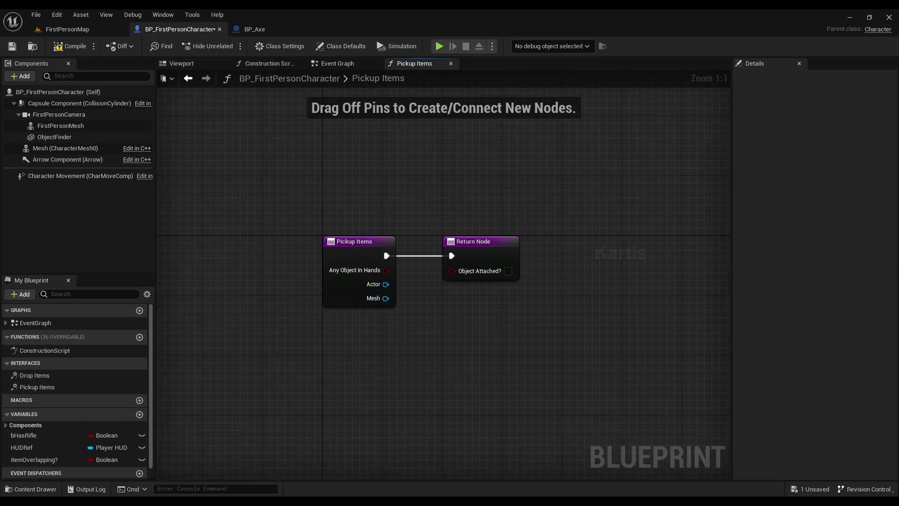
right_drag(553, 300, 360, 296)
drag(290, 255, 538, 260)
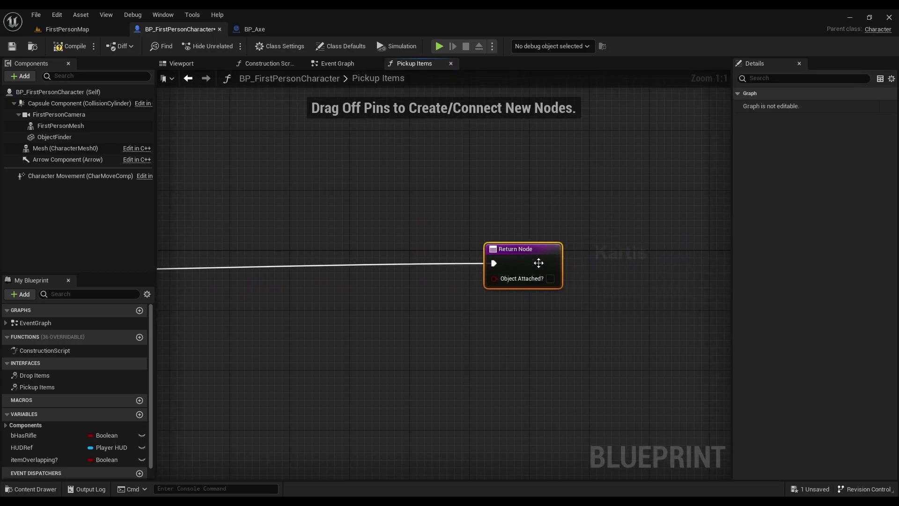
right_drag(728, 274, 610, 260)
alt+click(618, 247)
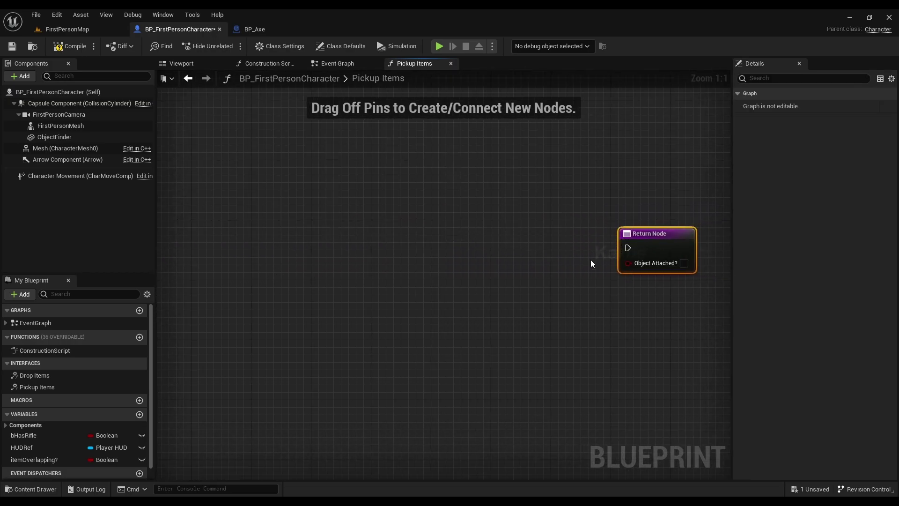
right_drag(141, 289, 406, 290)
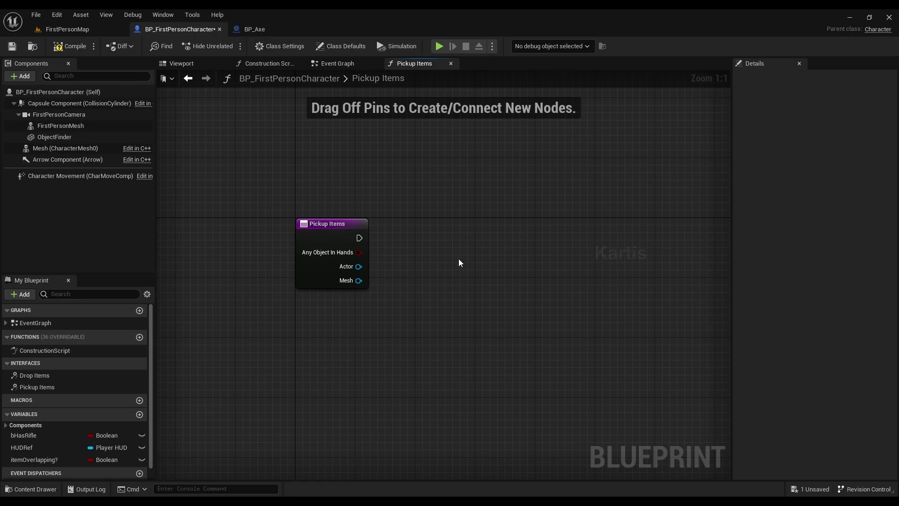
Branch on Any Object In Hands and add Set Simulate Physics on the False path
click(429, 240)
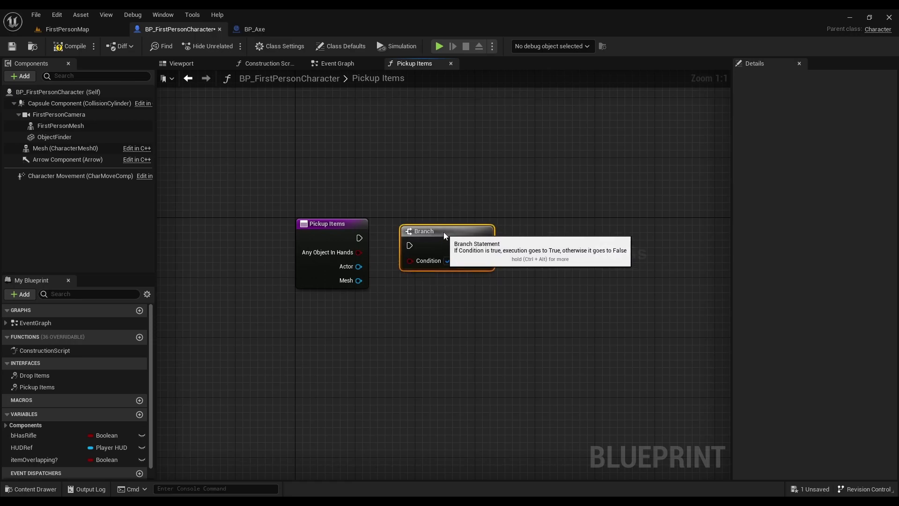
mouse_move(359, 252)
mouse_down()
mouse_move(410, 253)
mouse_move(359, 238)
mouse_up()
right_drag(509, 296, 390, 273)
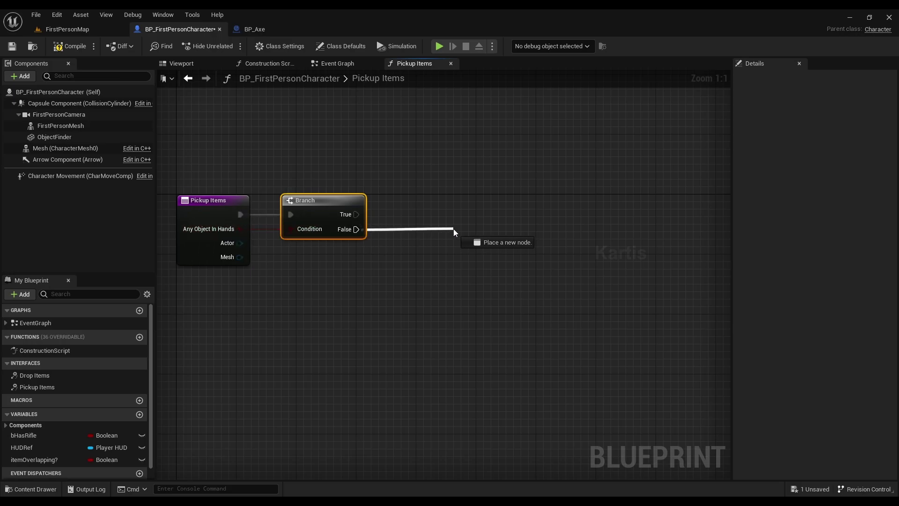
drag(355, 229, 453, 229)
text(set si)
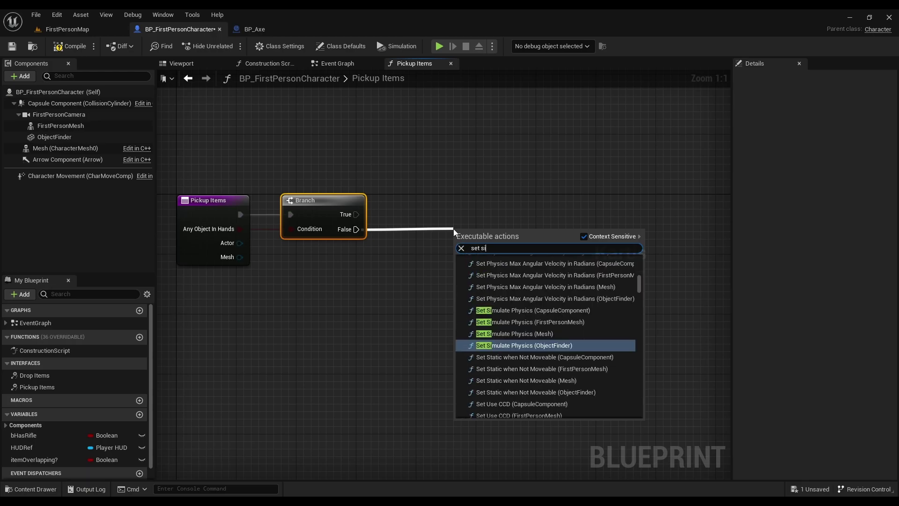
text(m)
key(Return)
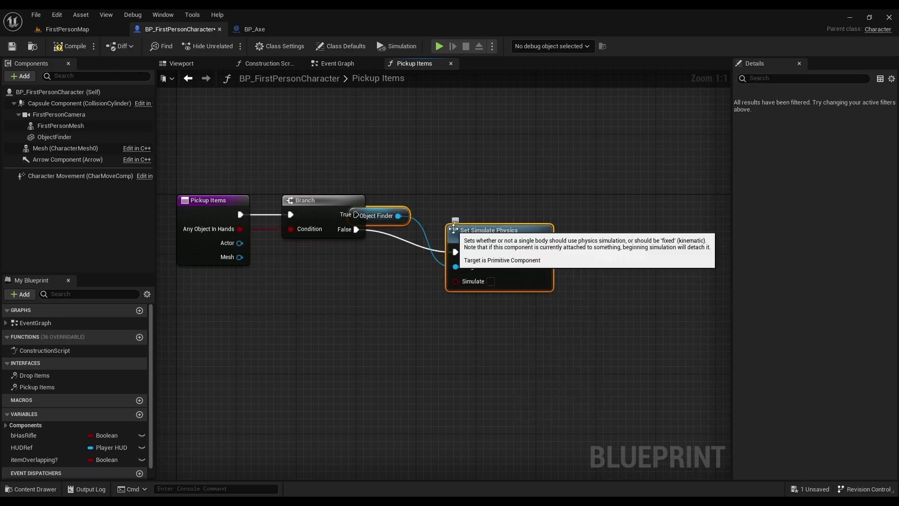
Replace the Object Finder getter with the Mesh input as Set Simulate Physics' target, adding a reroute
click(368, 188)
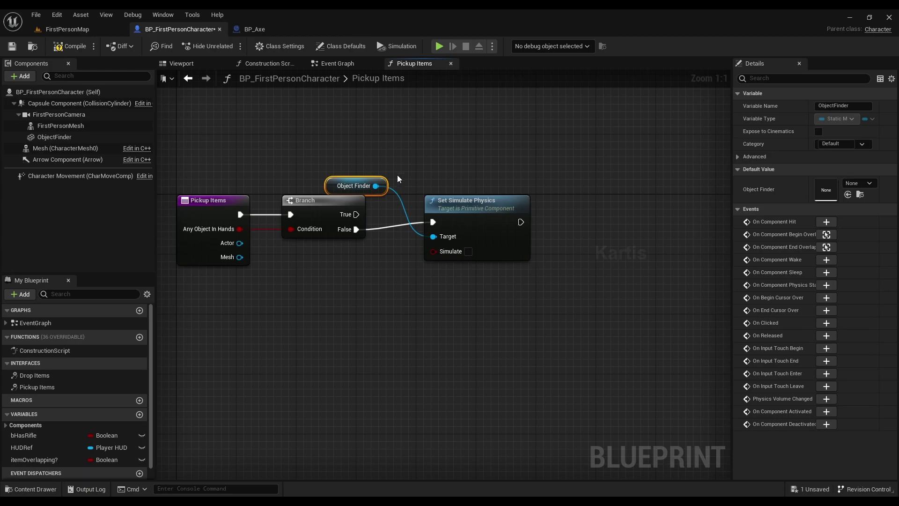
key(Delete)
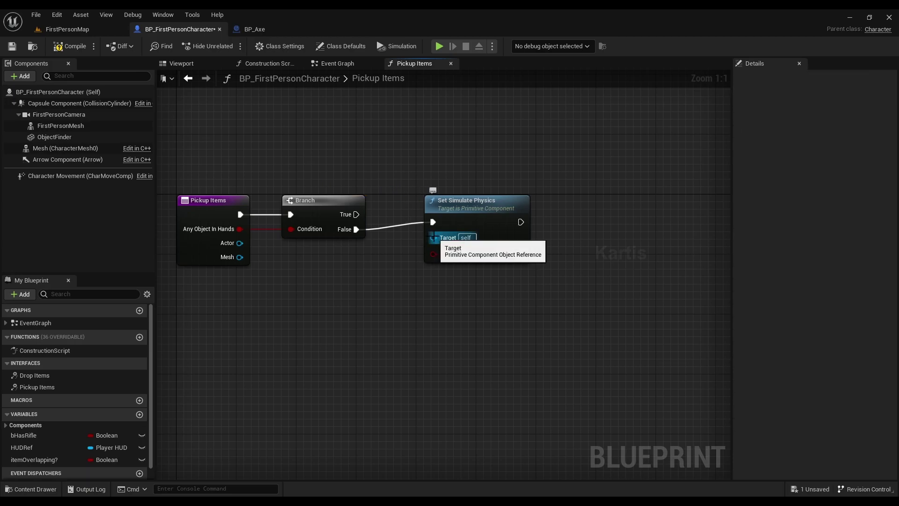
drag(434, 237, 240, 257)
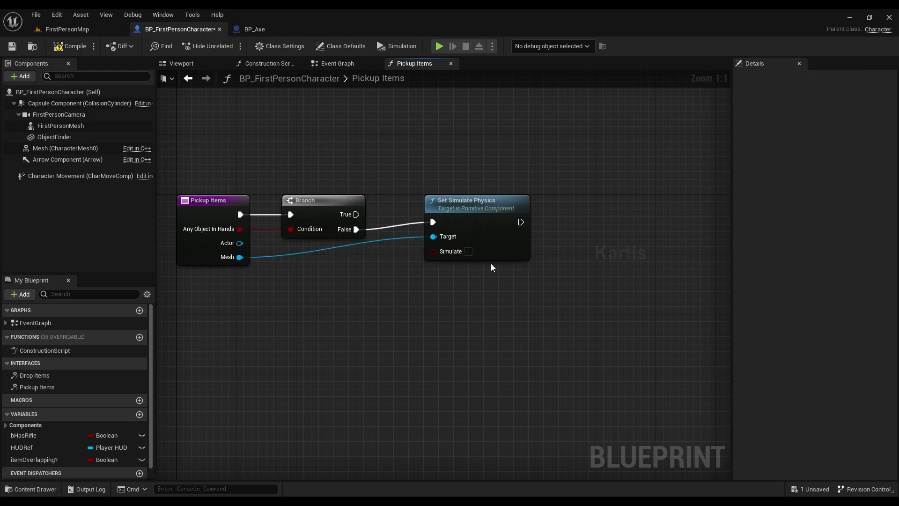
drag(478, 232, 477, 240)
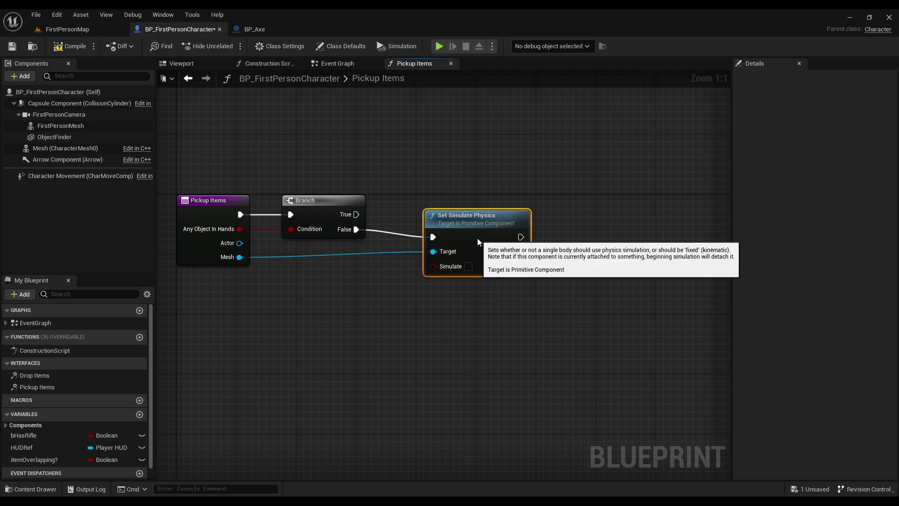
click(303, 285)
double_click(403, 258)
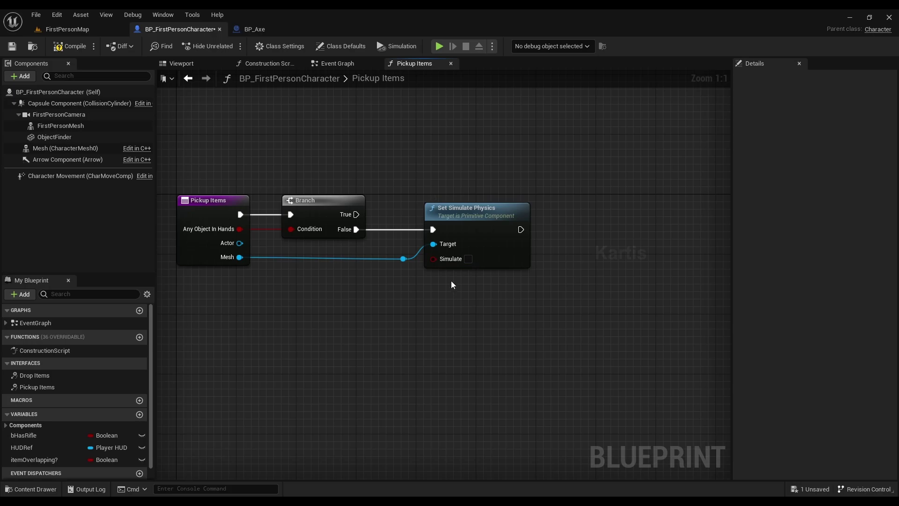
Add an Attach Actor To Component node after Set Simulate Physics
right_drag(451, 285, 367, 273)
drag(437, 217, 501, 216)
text(s)
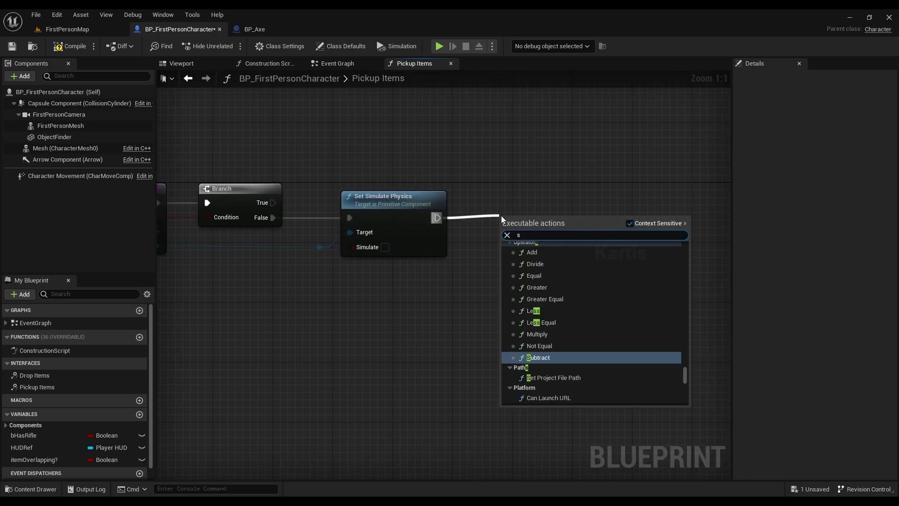
key(BackSpace)
text(attach)
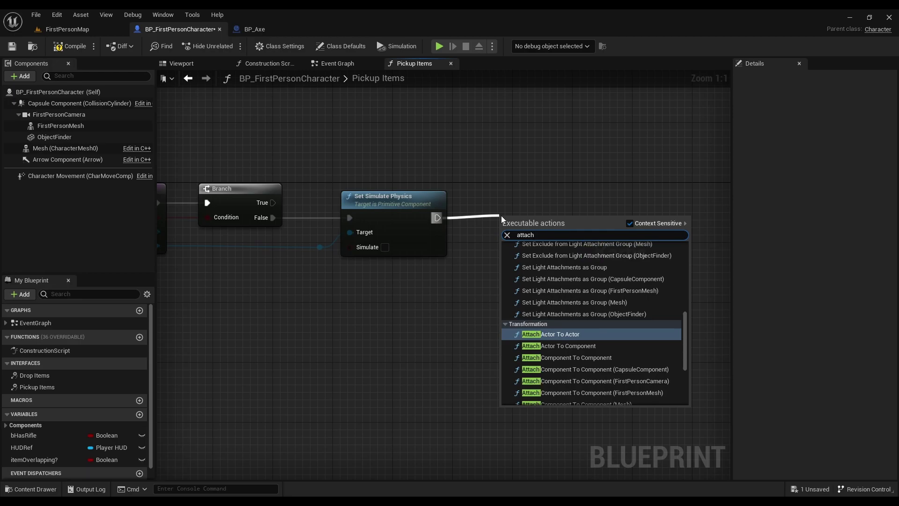
click(576, 345)
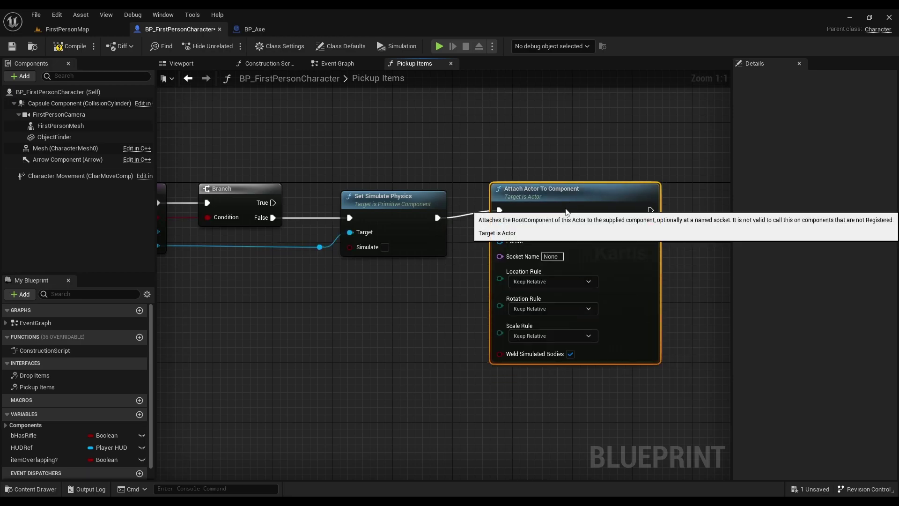
key(q)
Wire the Actor input to the attach Target and add a First Person Mesh getter
right_drag(545, 243, 556, 261)
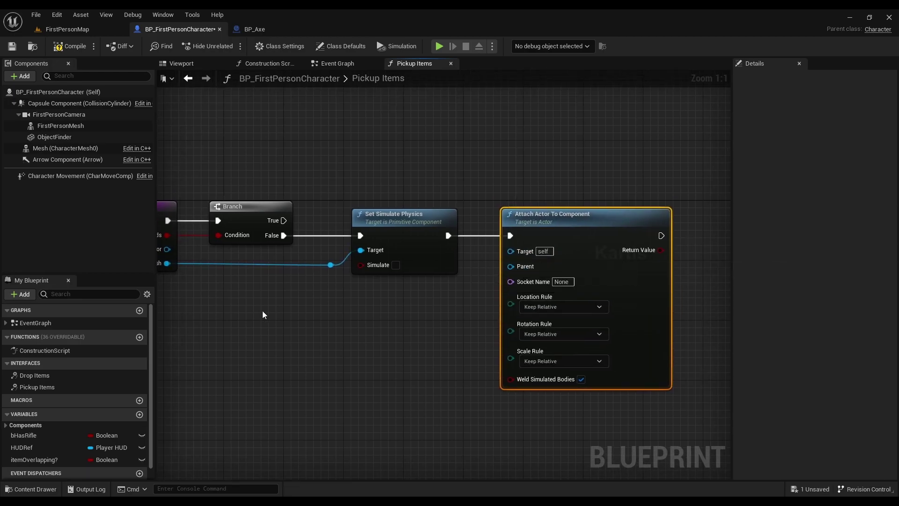
right_drag(193, 286, 247, 282)
drag(220, 245, 564, 246)
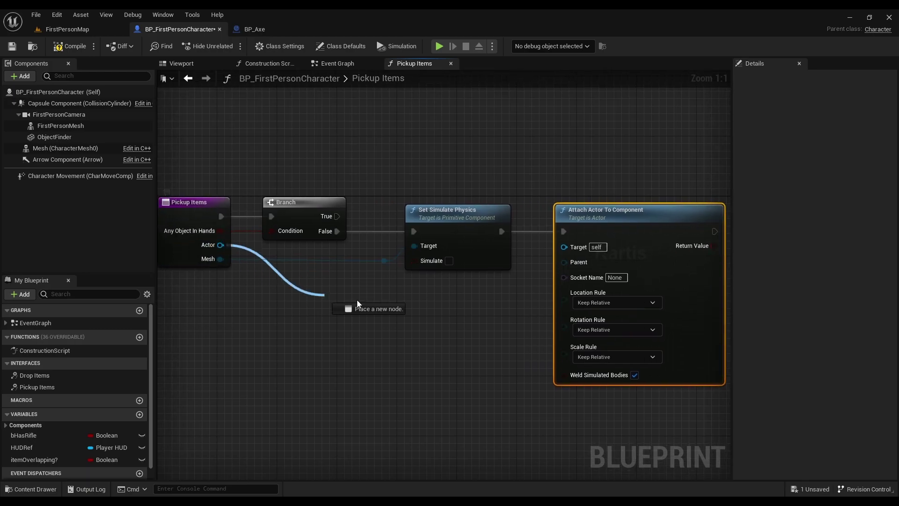
click(326, 256)
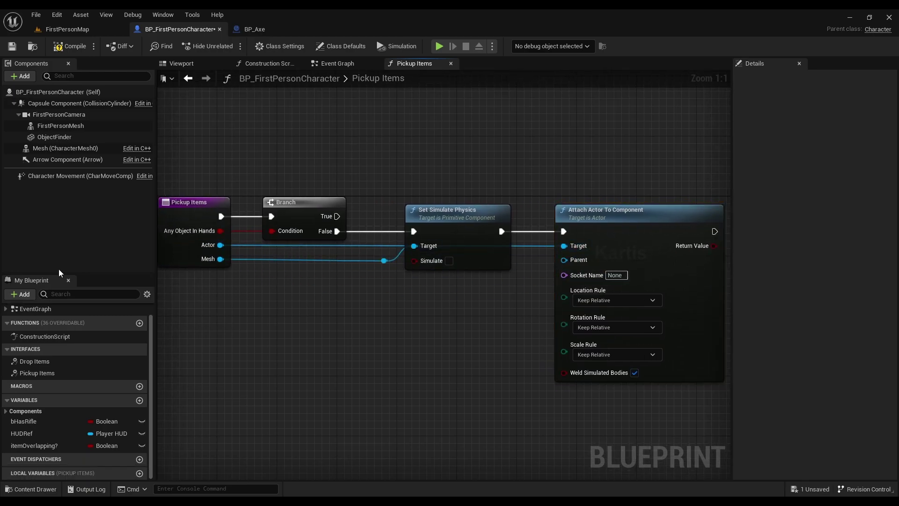
mouse_move(60, 126)
mouse_down()
mouse_move(483, 169)
mouse_move(453, 182)
mouse_move(563, 260)
mouse_up()
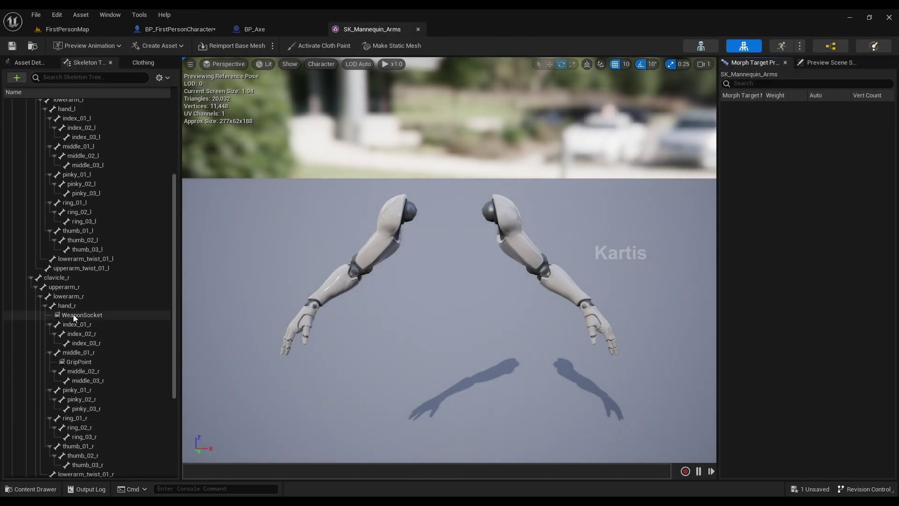
Check the WeaponSocket name in SK_Mannequin_Arms, then return to the Pickup Items graph
click(155, 315)
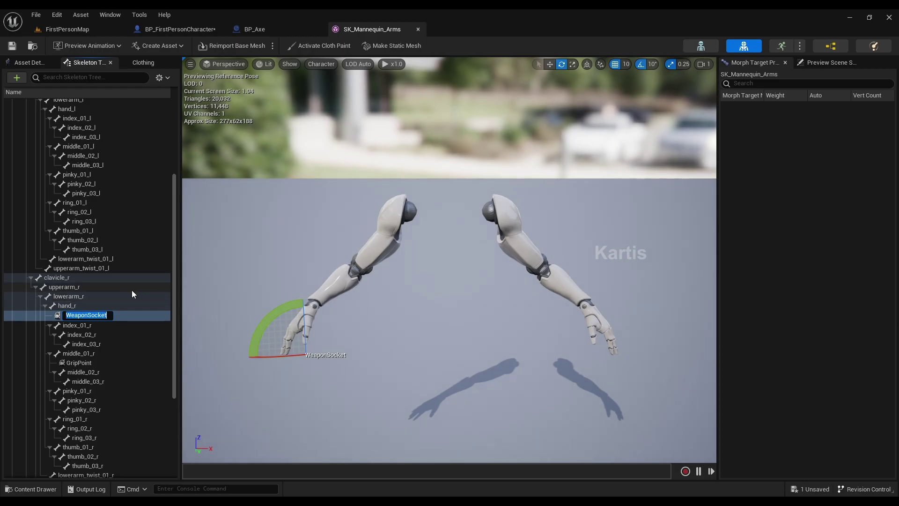
key(Down)
click(418, 29)
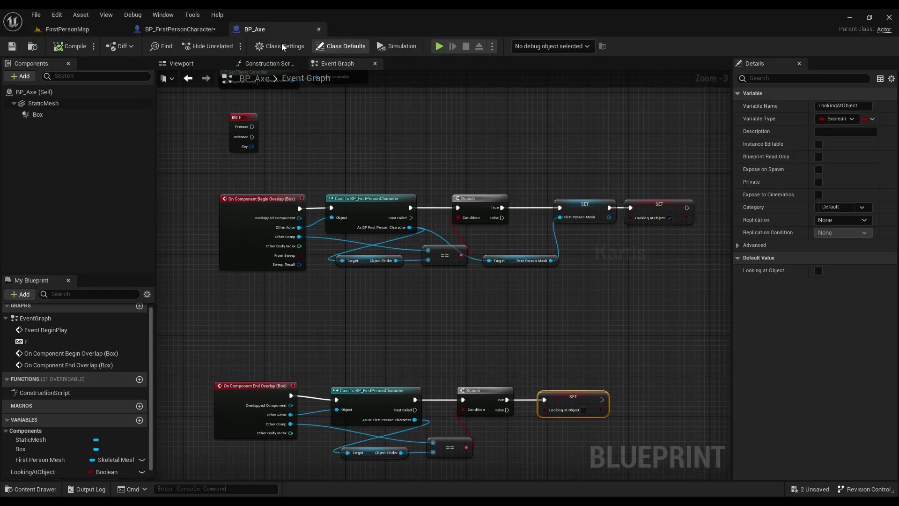
click(181, 29)
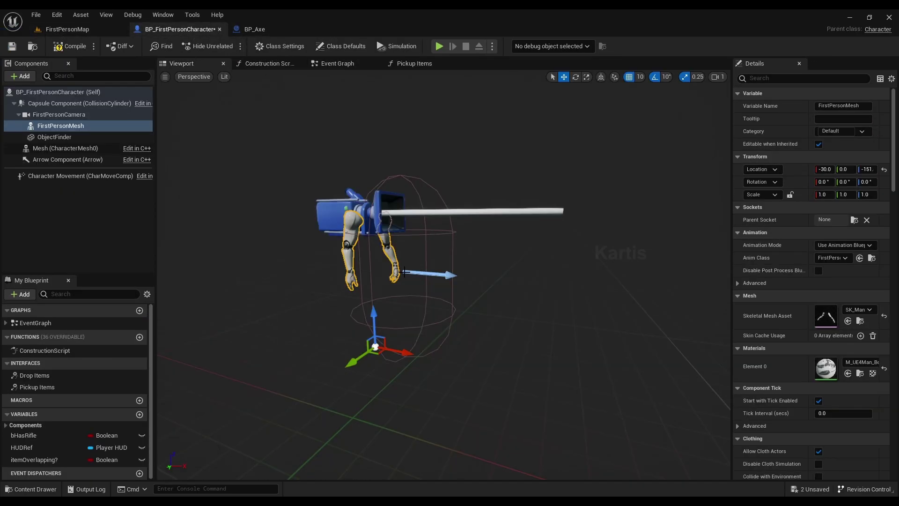
click(412, 64)
Set Socket Name to WeaponSocket, location and rotation rules to Snap to Target, scale to Keep World
text(WeaponSocket)
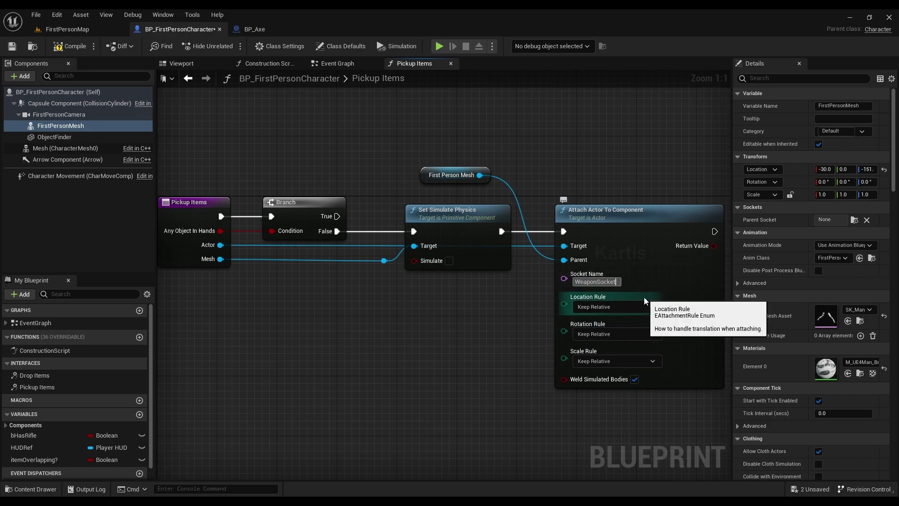
right_drag(524, 382, 384, 304)
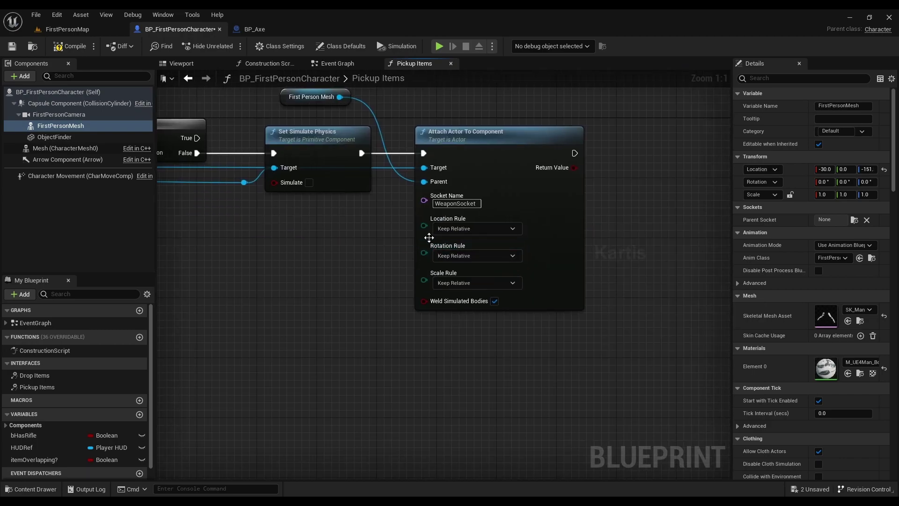
click(470, 228)
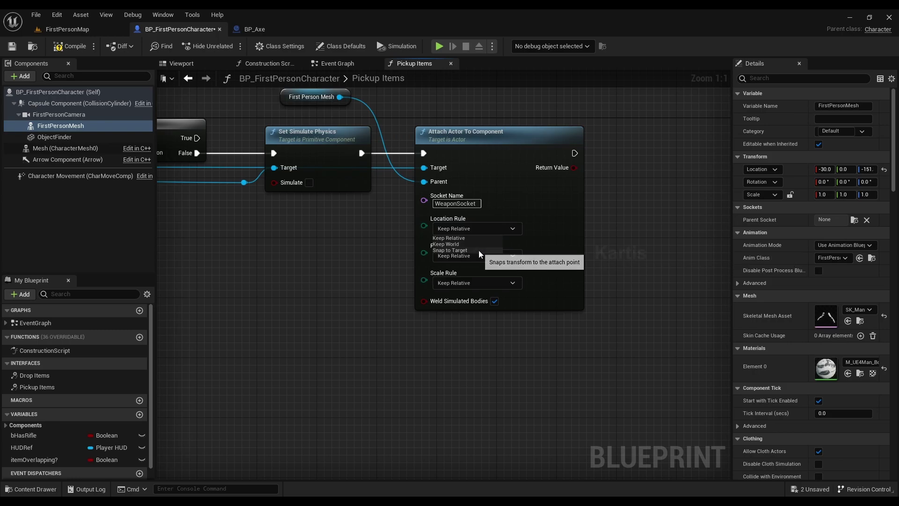
click(481, 251)
click(483, 256)
click(450, 278)
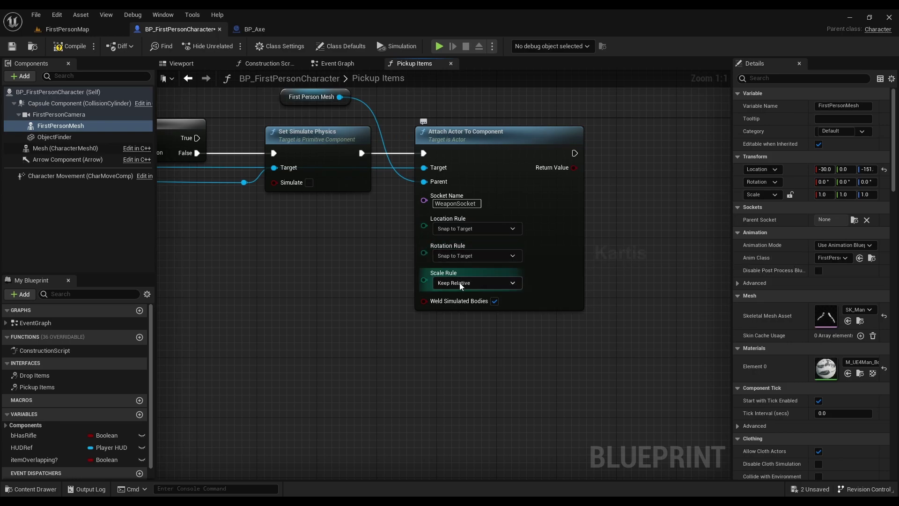
click(469, 283)
click(458, 300)
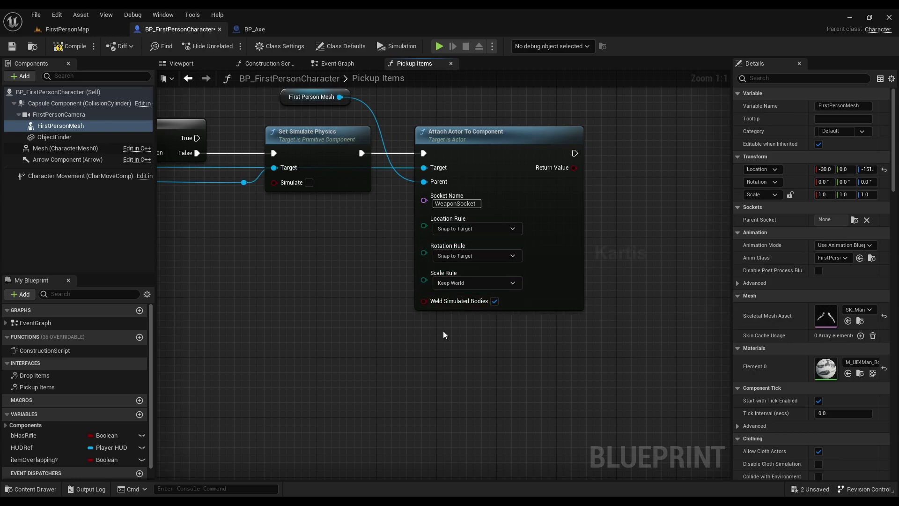
mouse_move(642, 260)
right_down()
mouse_move(314, 235)
mouse_move(498, 235)
right_up()
Place a Branch after Attach Actor To Component, fed by its execution output
click(497, 235)
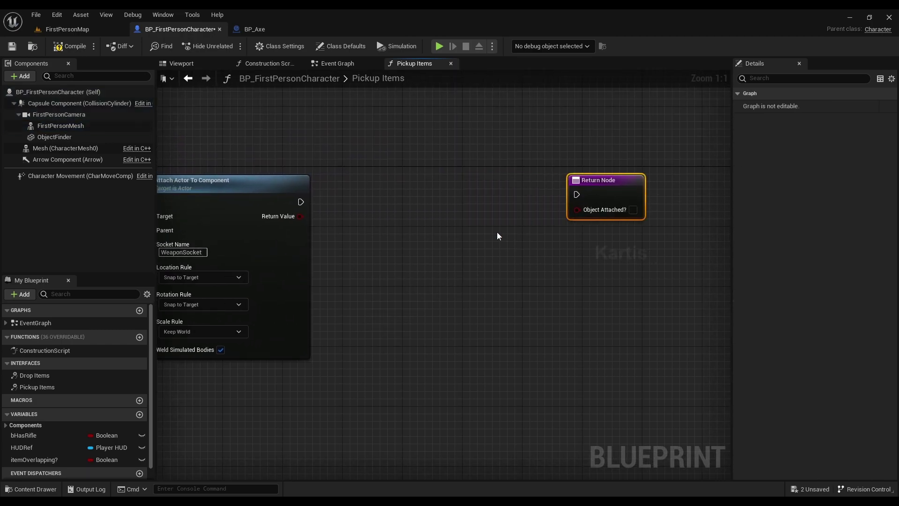
click(374, 205)
drag(377, 208, 339, 184)
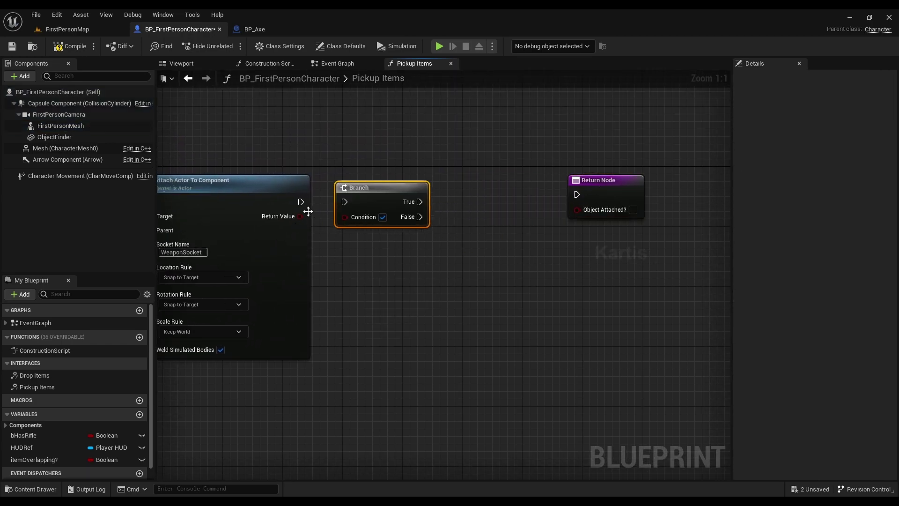
drag(290, 201, 343, 202)
key(ctrl+z)
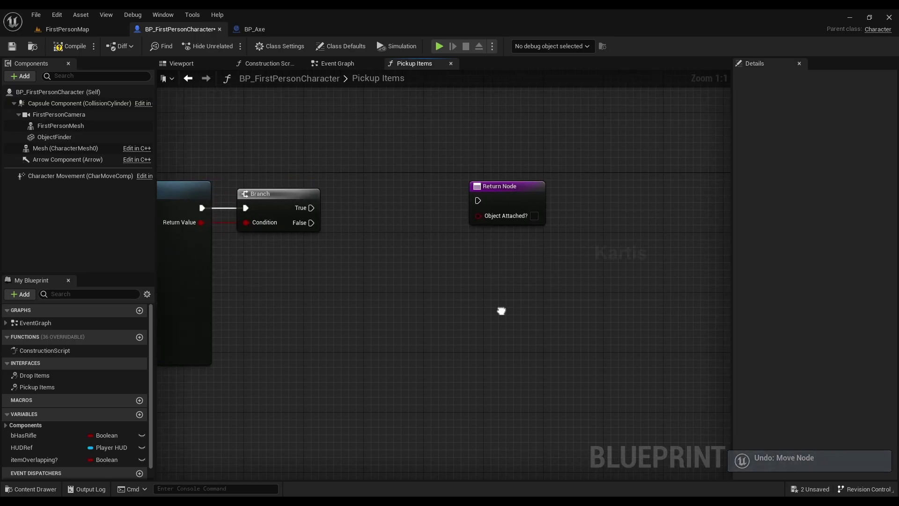
right_drag(602, 305, 459, 310)
scroll(75, 407, down, 1)
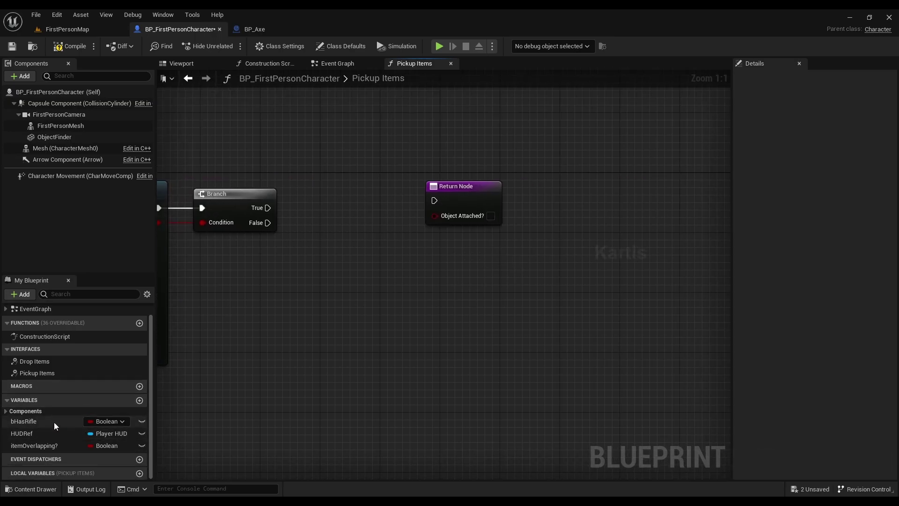
Create Boolean hasAnyObjectInHands? and set it to true on the Branch's True path
click(139, 400)
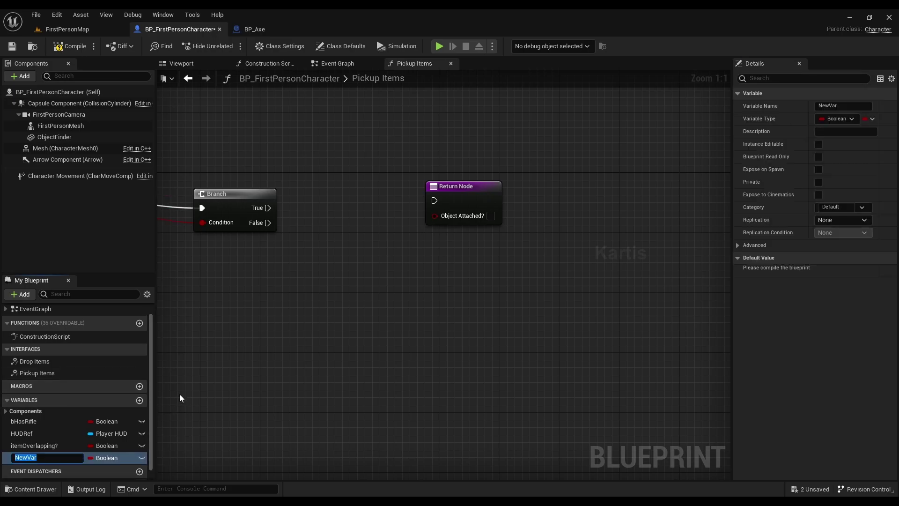
key(BackSpace)
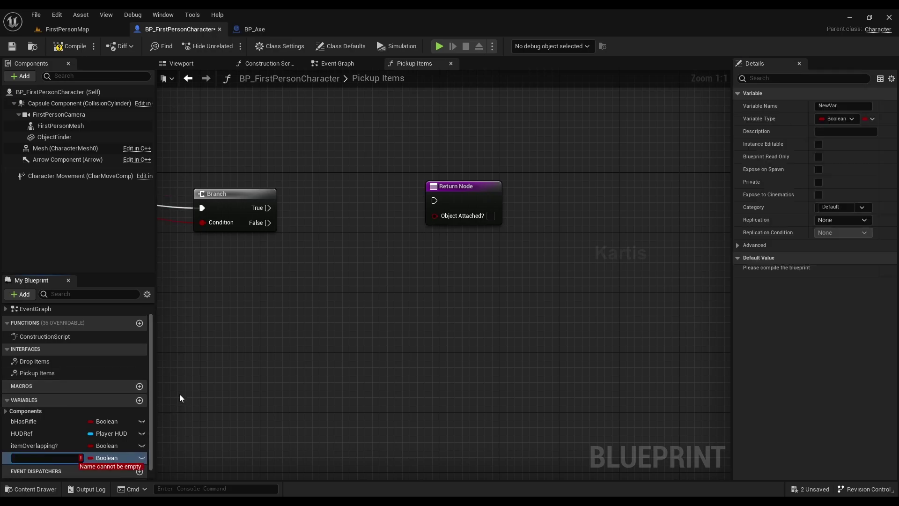
text(hasAnyObjectInHands?)
key(Return)
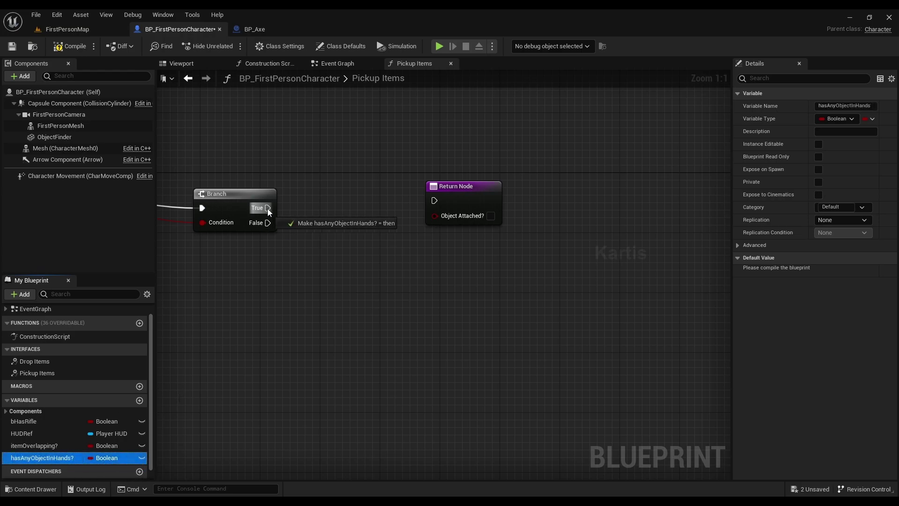
alt+drag(42, 457, 267, 209)
drag(352, 210, 329, 210)
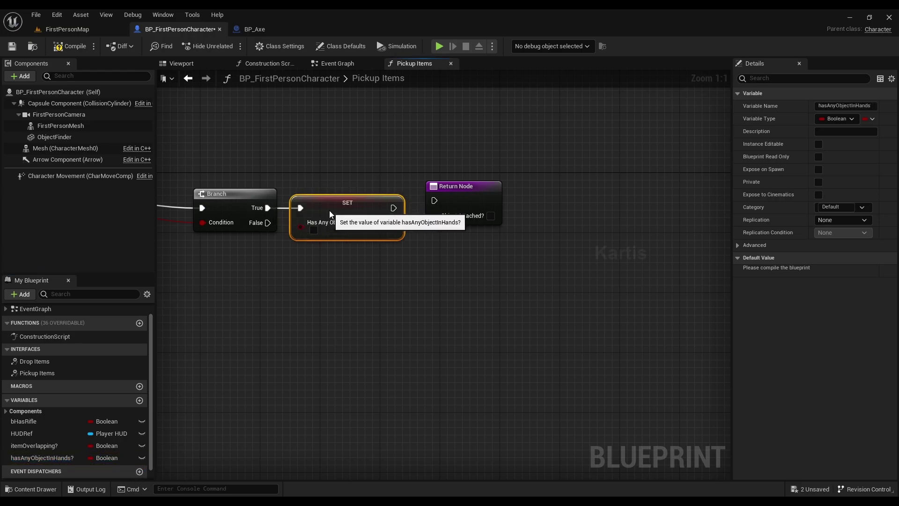
click(314, 230)
Wire the SET node into the Return Node, feeding its value to Object Attached?, then compile
right_drag(328, 262, 354, 262)
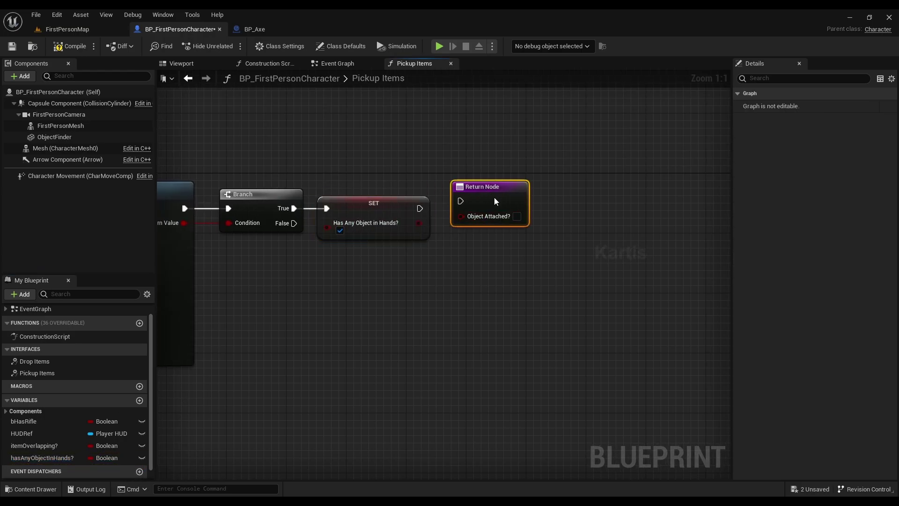
drag(494, 197, 500, 212)
drag(419, 208, 469, 217)
drag(486, 205, 486, 197)
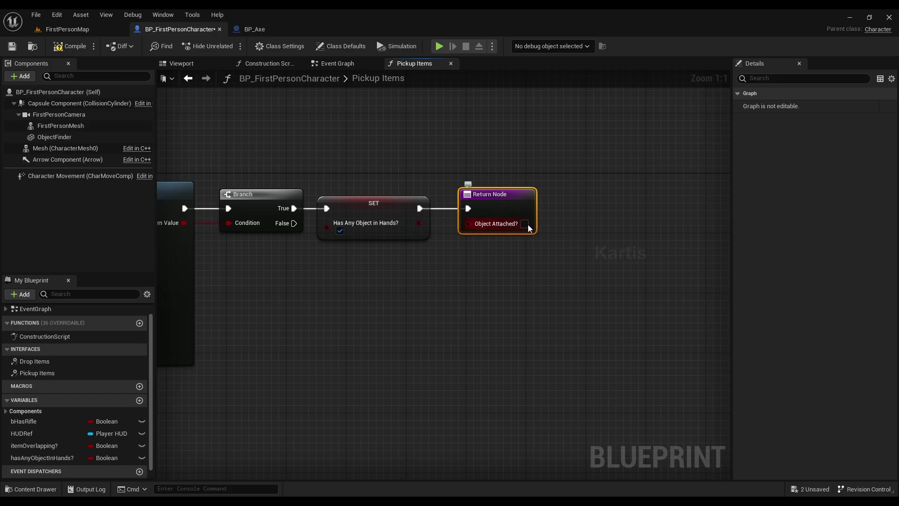
drag(419, 222, 468, 224)
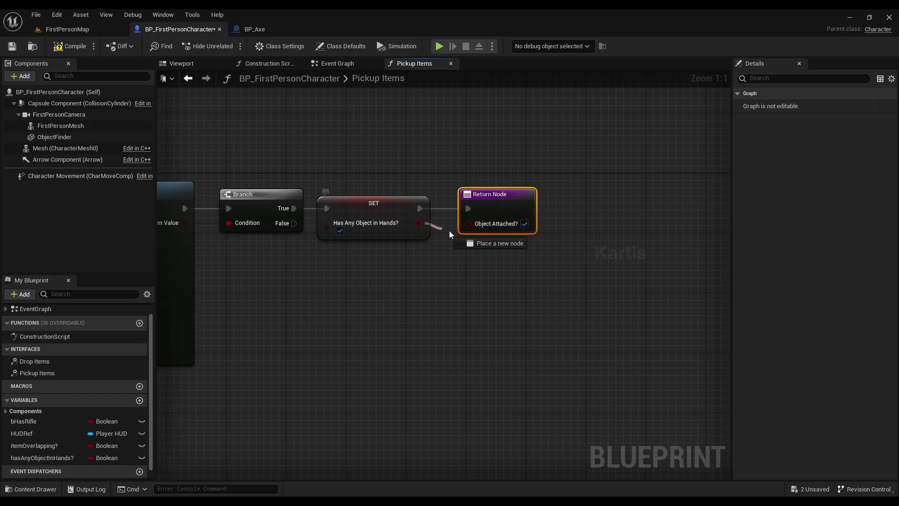
right_drag(403, 304, 416, 305)
scroll(311, 343, down, 2)
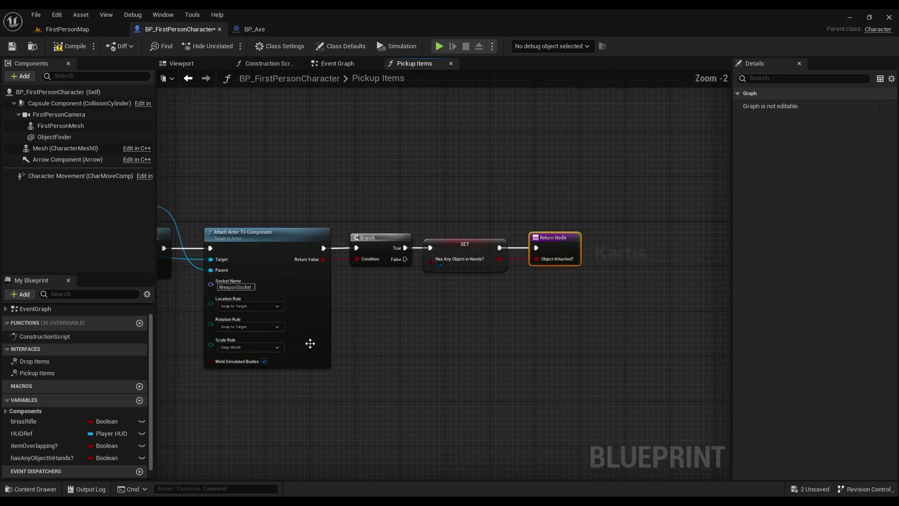
right_drag(311, 343, 377, 330)
click(57, 47)
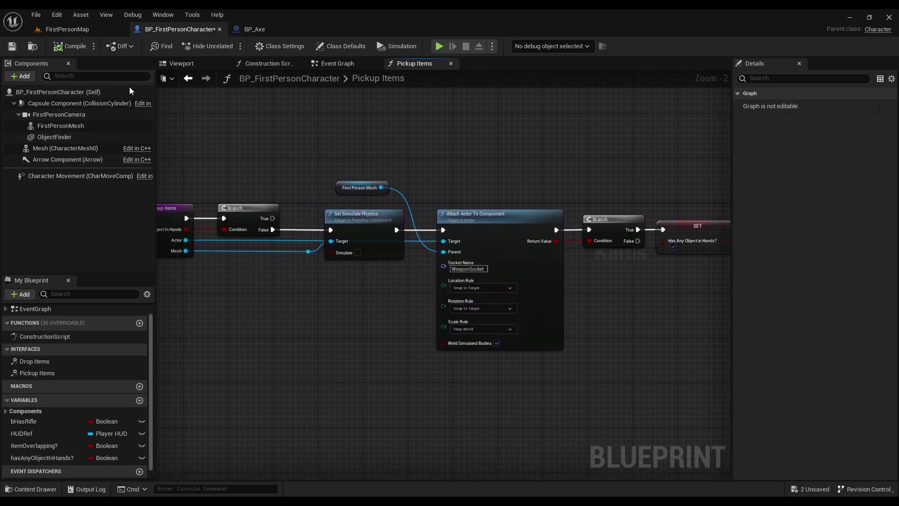
right_drag(368, 220, 391, 233)
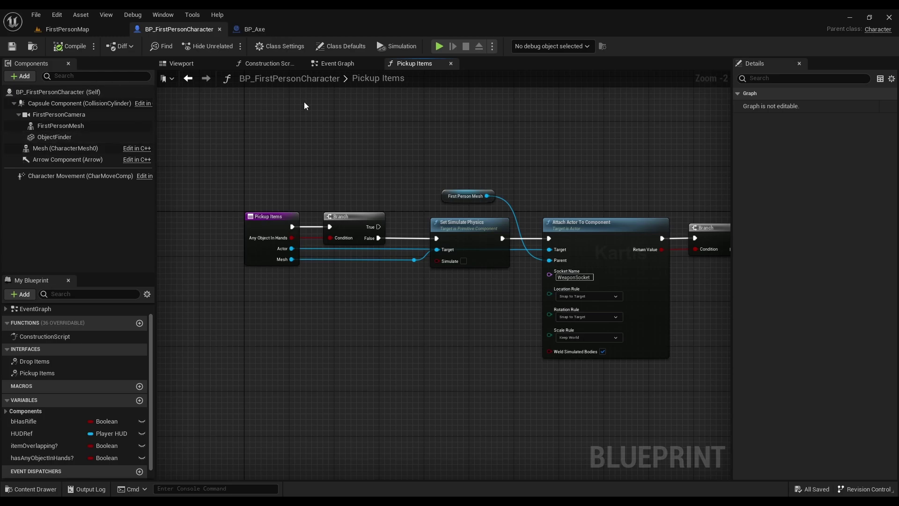
In Drop Items, break the Return Node link and add a Branch on Any Object Attached?
double_click(48, 362)
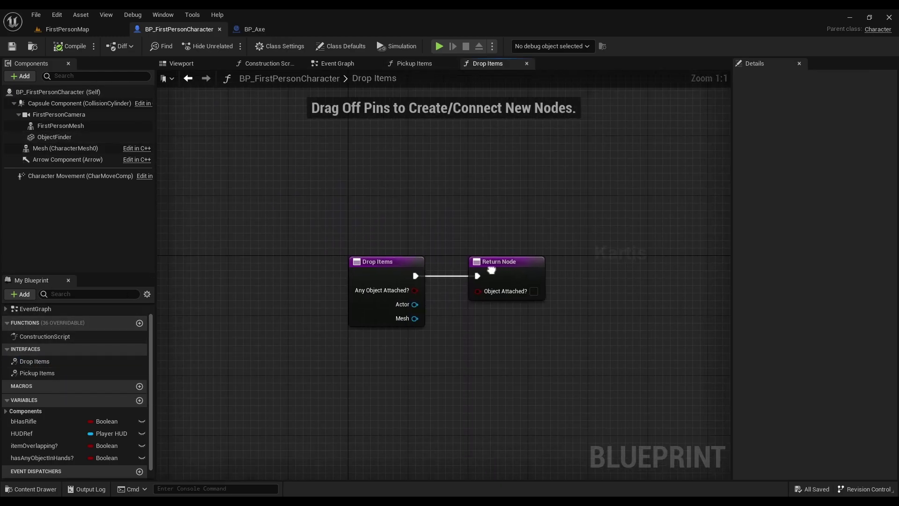
right_drag(491, 270, 363, 184)
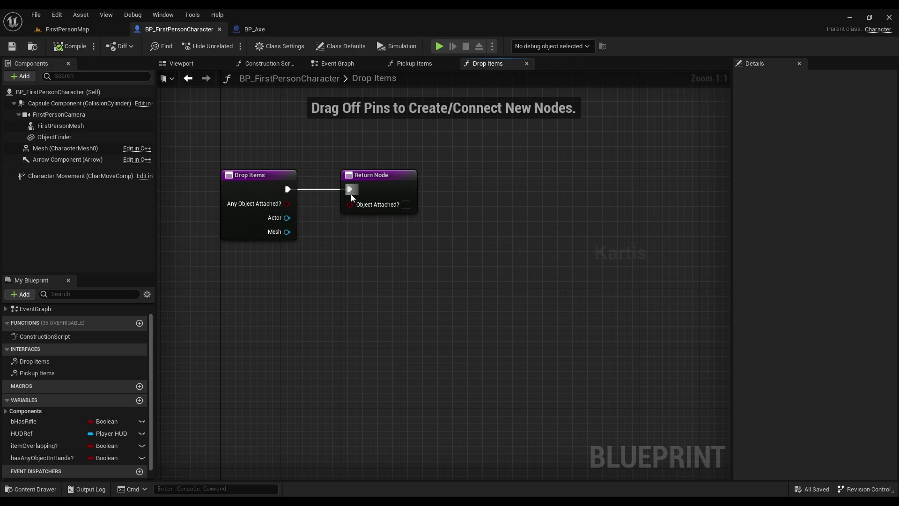
drag(350, 194, 637, 469)
right_drag(296, 211, 265, 210)
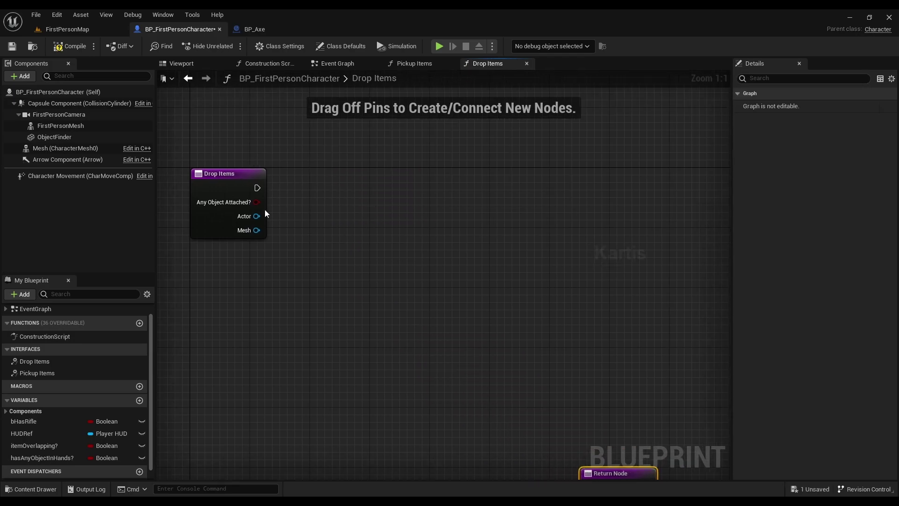
click(302, 187)
Add Detach From Actor on the True path, targeting the Actor input
drag(303, 199, 408, 207)
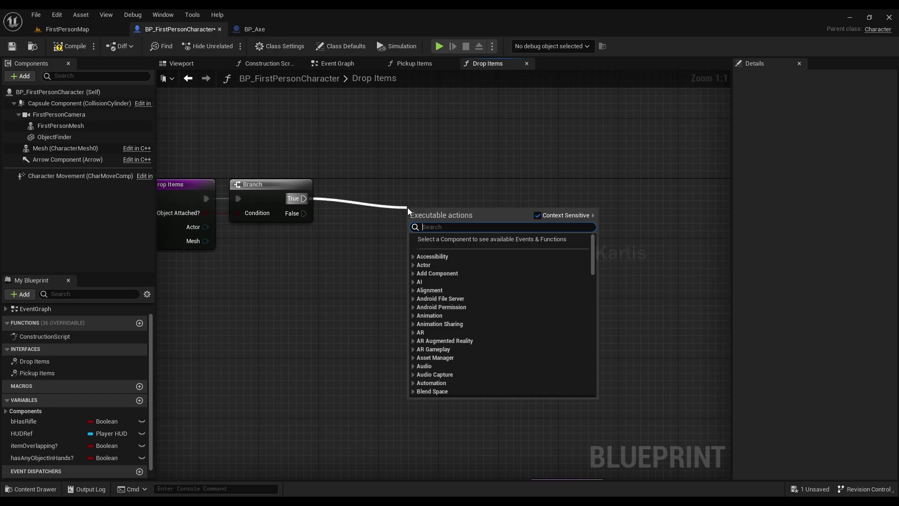
text(detach)
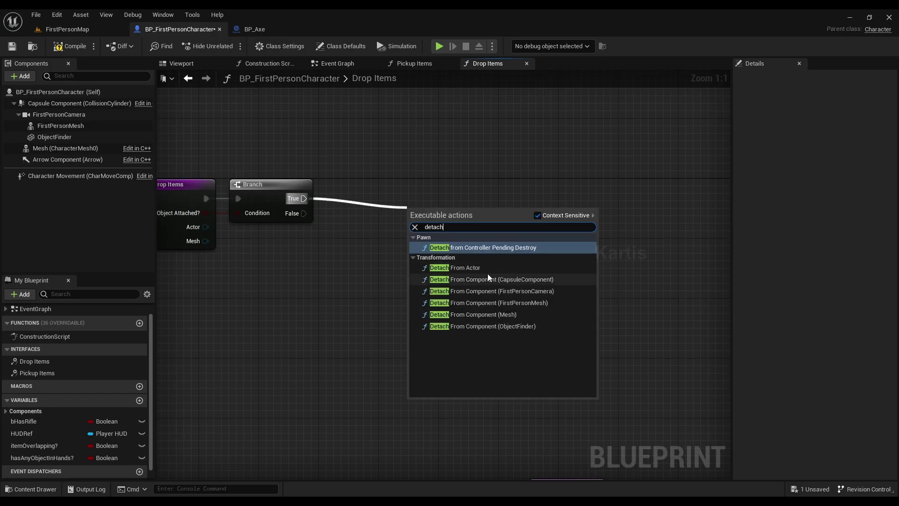
click(468, 268)
drag(441, 218, 411, 188)
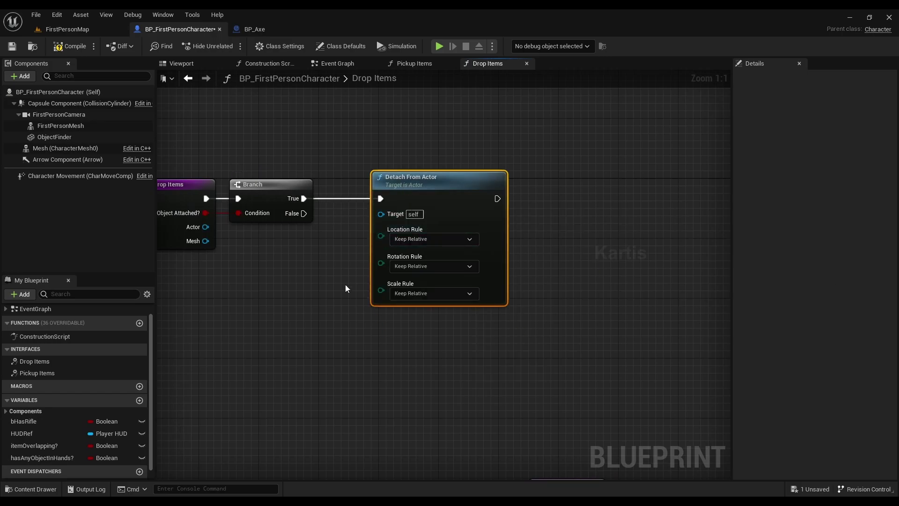
right_drag(347, 285, 440, 296)
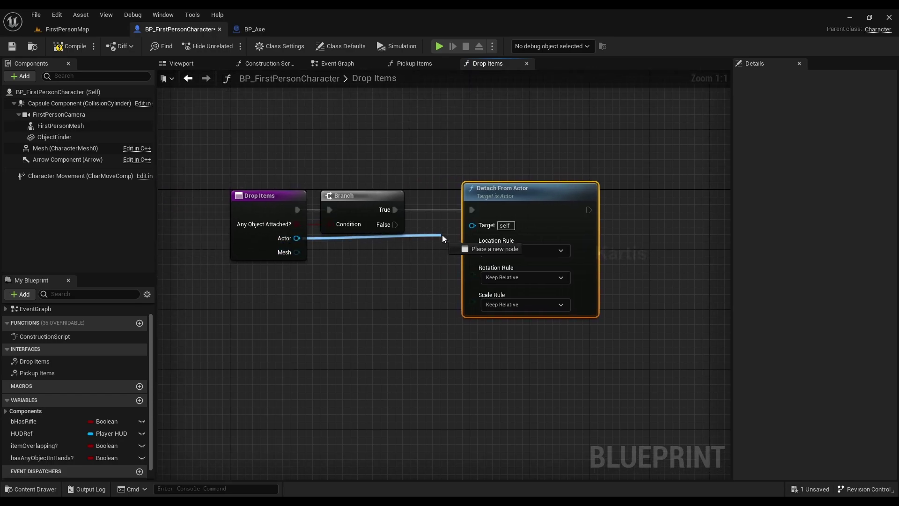
drag(296, 238, 471, 225)
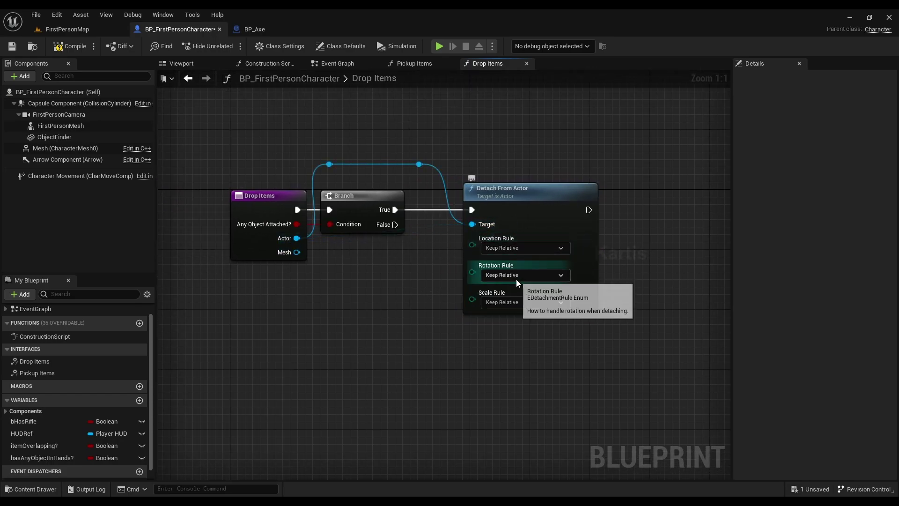
Add Set Actor Location And Rotation after Detach From Actor
right_drag(617, 359, 442, 352)
drag(412, 205, 483, 207)
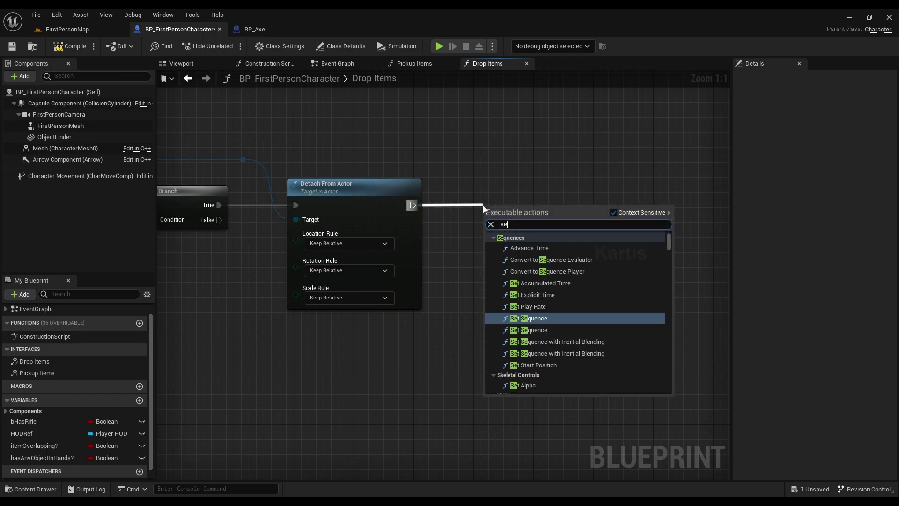
text(set acto)
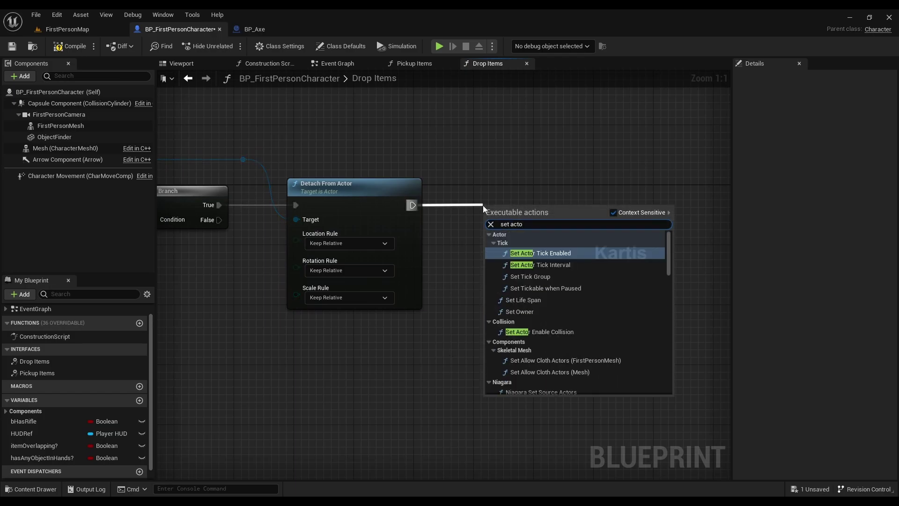
key(BackSpace)
scroll(578, 325, down, 3)
scroll(577, 325, down, 3)
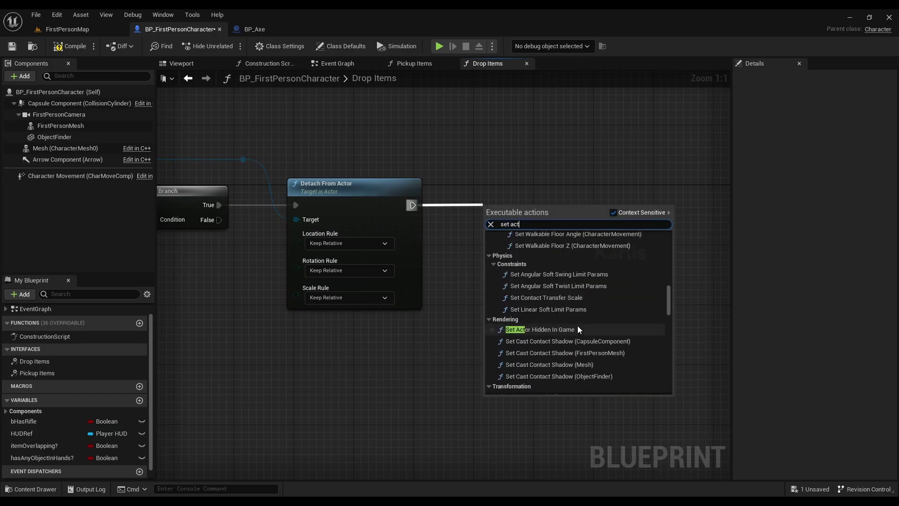
scroll(577, 329, down, 2)
scroll(578, 329, down, 2)
scroll(577, 329, down, 2)
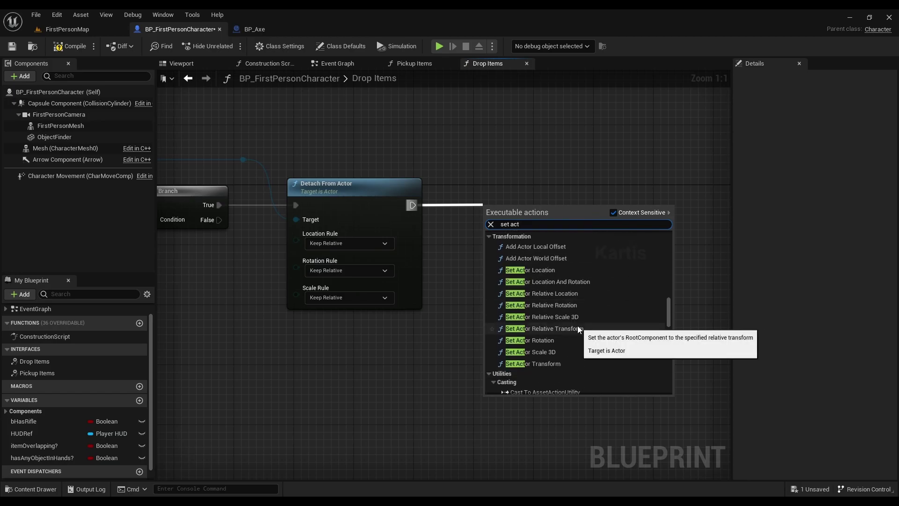
click(575, 281)
Target the Actor in Set Actor Location And Rotation and add Get Socket Location from First Person Mesh
right_drag(327, 174, 426, 195)
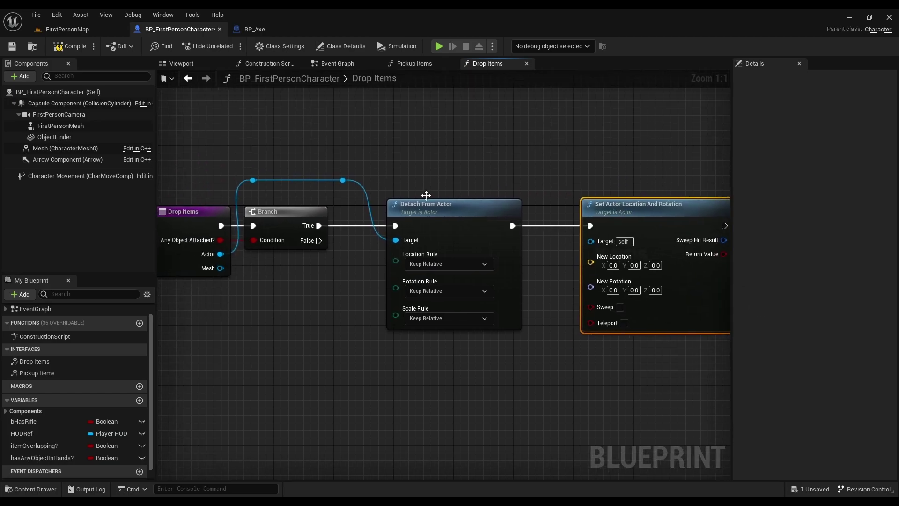
drag(343, 180, 589, 240)
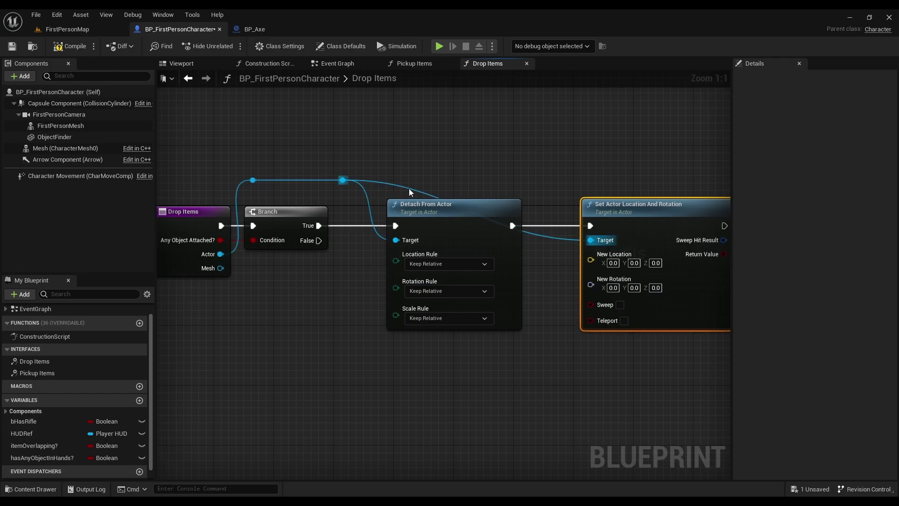
right_drag(408, 188, 435, 298)
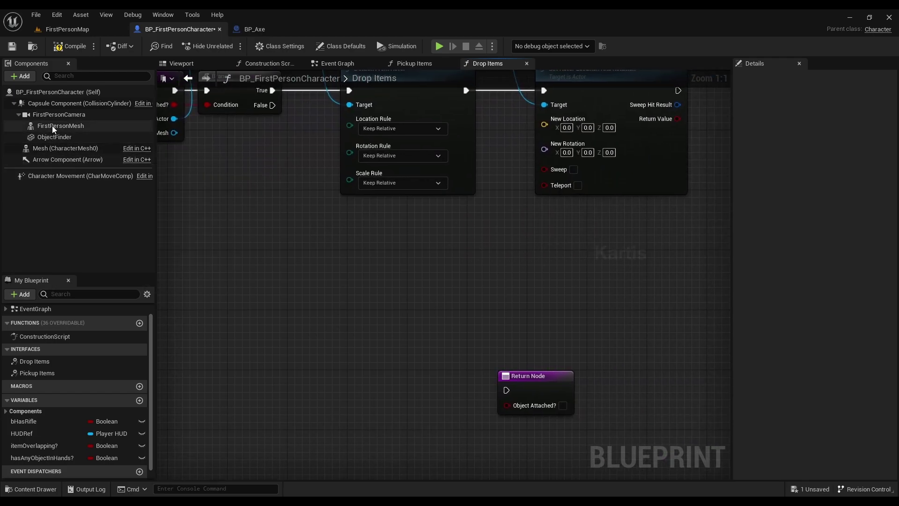
drag(53, 129, 201, 300)
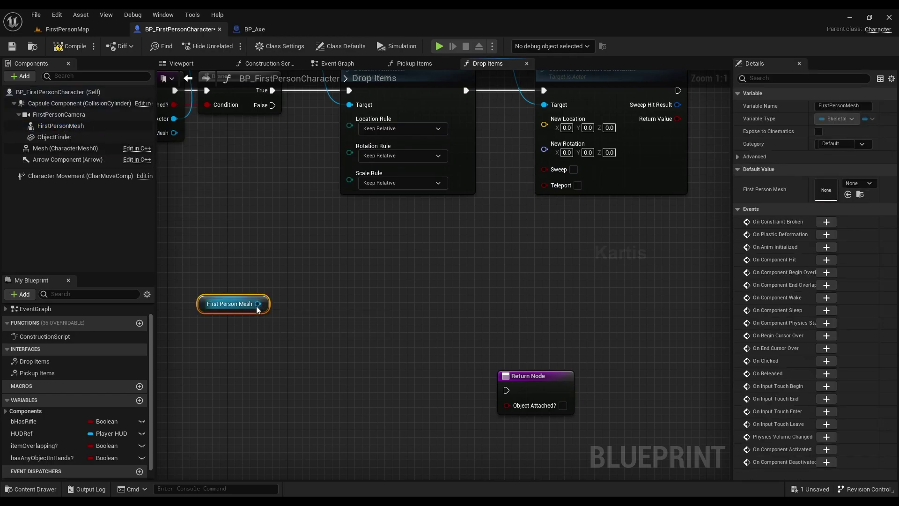
drag(257, 305, 329, 262)
text(get socke)
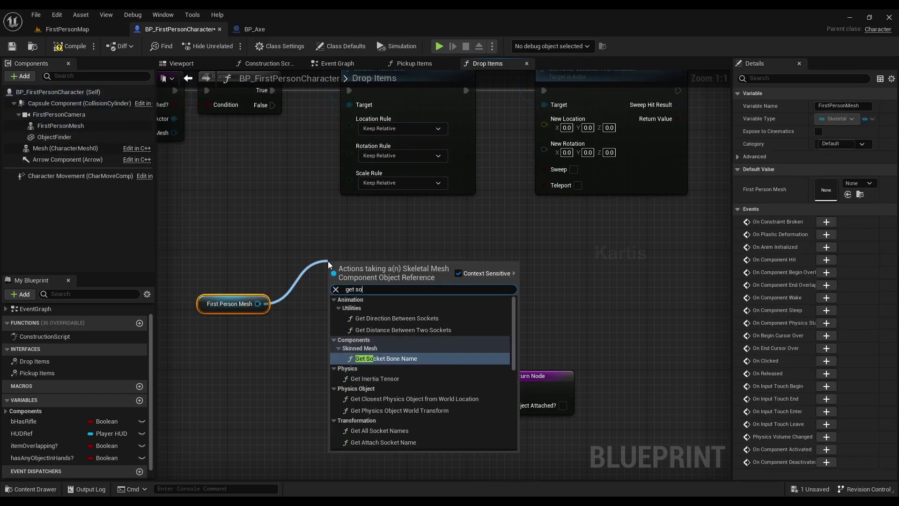
key(Down)
key(Down)
key(Down)
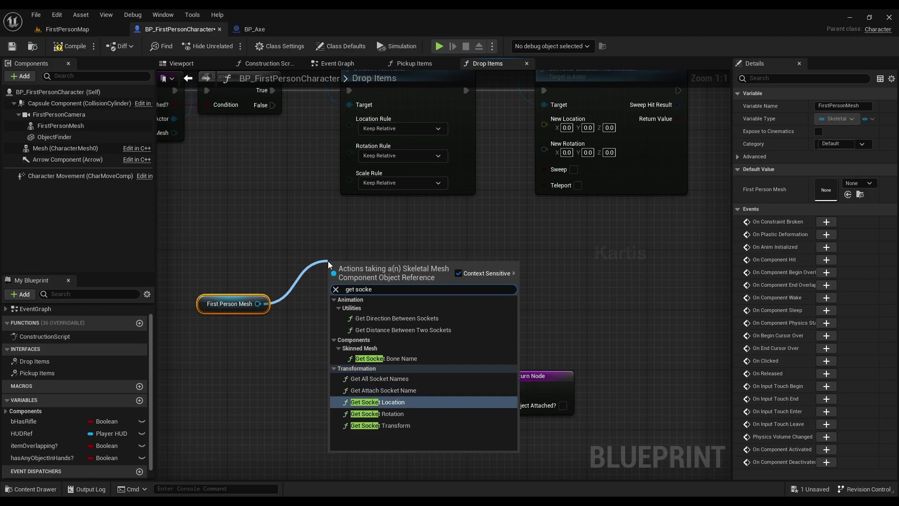
key(Return)
Add Get Socket Rotation from First Person Mesh and set both socket names to WeaponSocket
drag(257, 303, 330, 392)
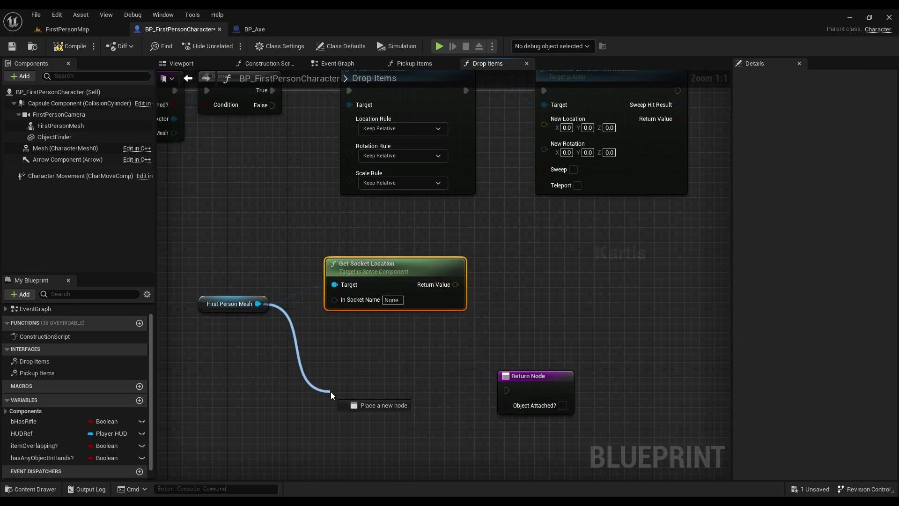
text(get sock)
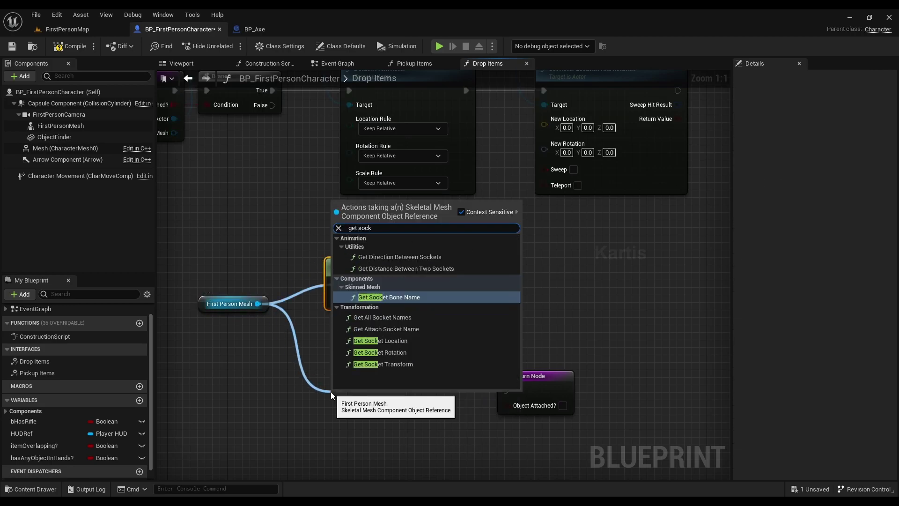
click(412, 352)
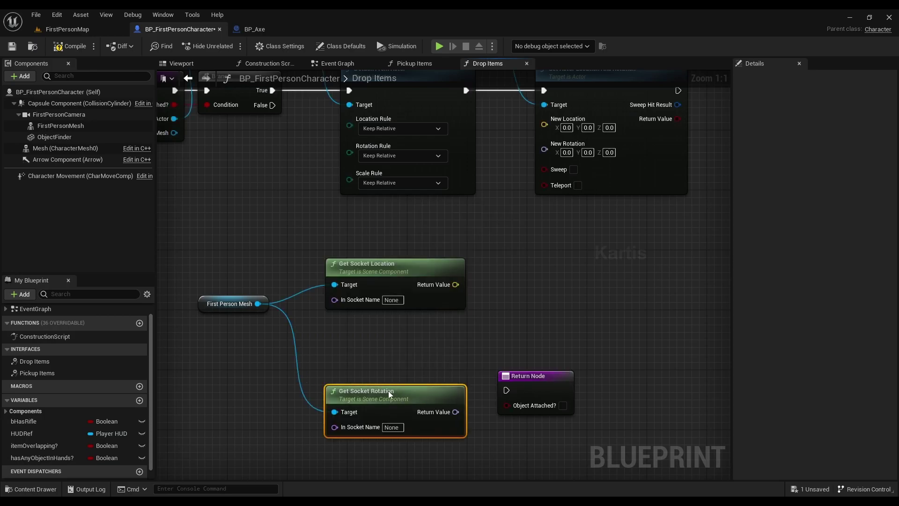
drag(370, 392, 370, 339)
text(WeaponSocket)
key(Return)
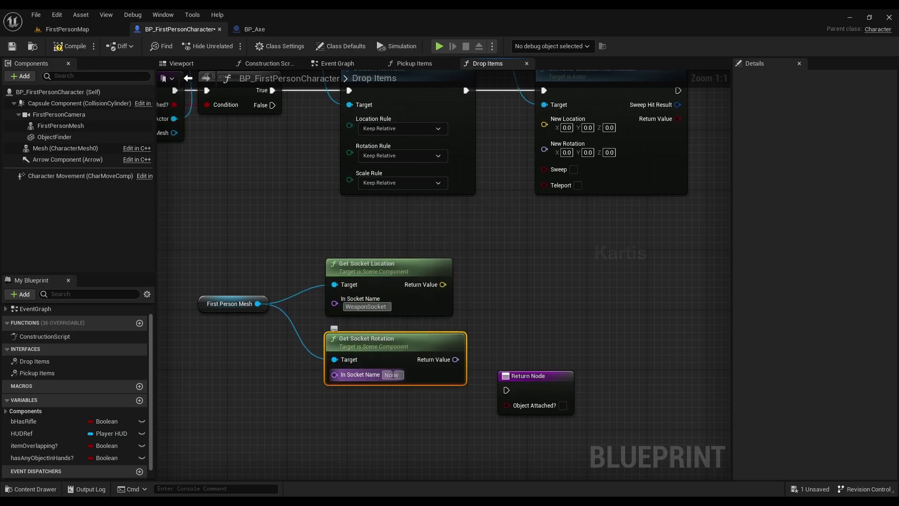
click(392, 374)
text(WeaponSocket)
key(Return)
Feed socket location into New Location and socket rotation into New Rotation
right_drag(550, 333, 523, 337)
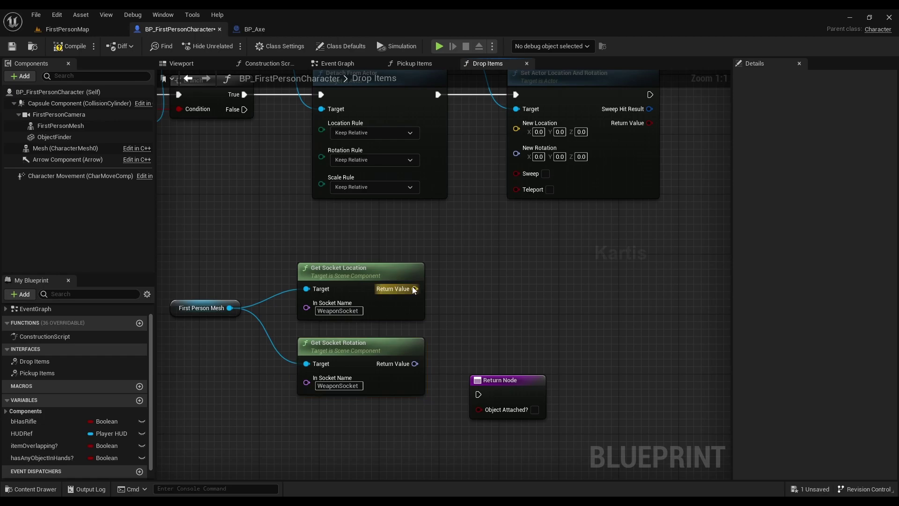
drag(415, 288, 518, 130)
drag(415, 363, 516, 142)
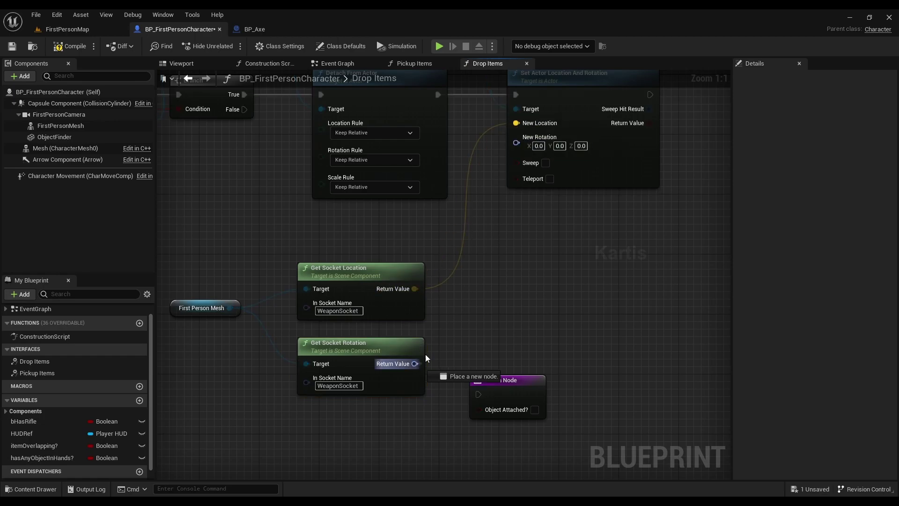
right_drag(585, 269, 515, 338)
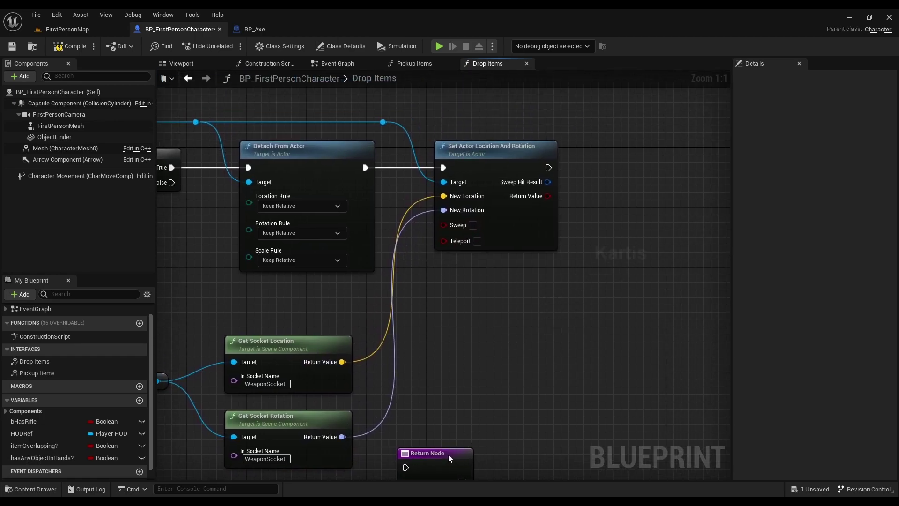
drag(436, 450, 536, 280)
Add Set Collision Enabled after Set Actor Location And Rotation, removing the stray Capsule Component getter
right_drag(537, 288, 376, 333)
drag(375, 327, 547, 308)
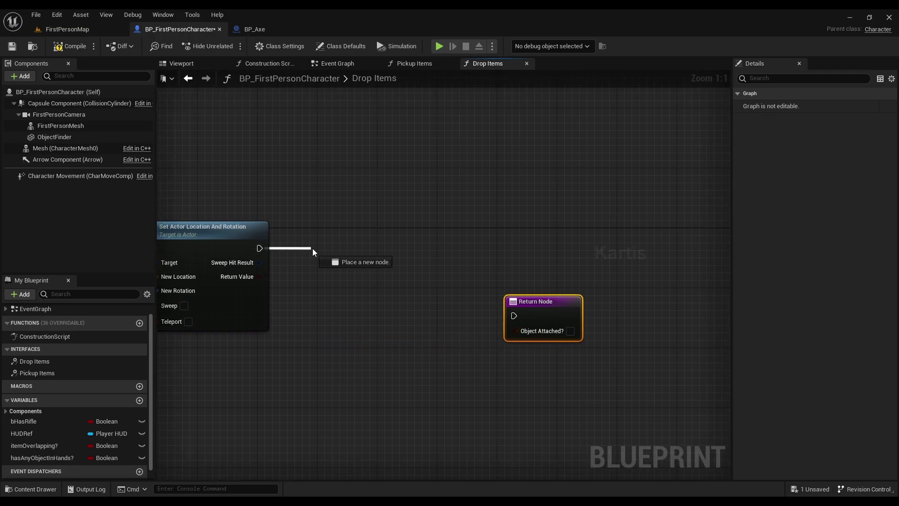
drag(313, 248, 313, 248)
text(set collid)
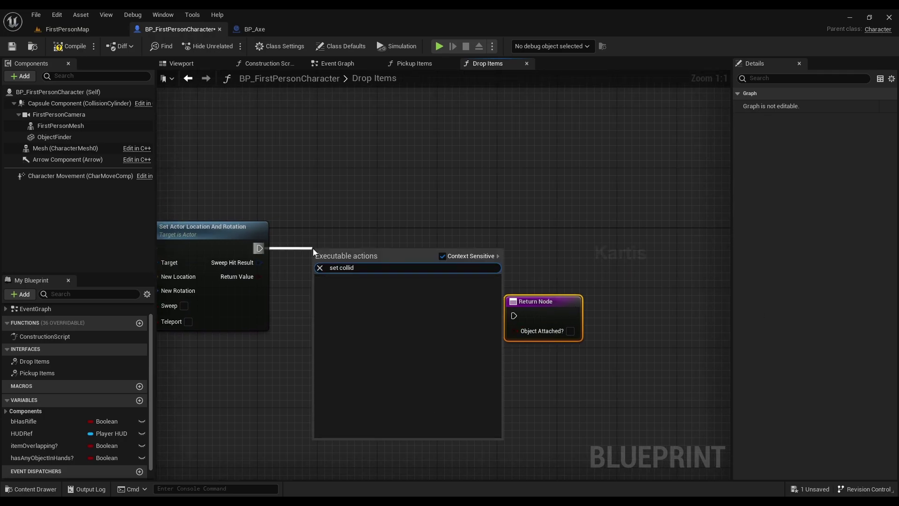
key(BackSpace)
text(si)
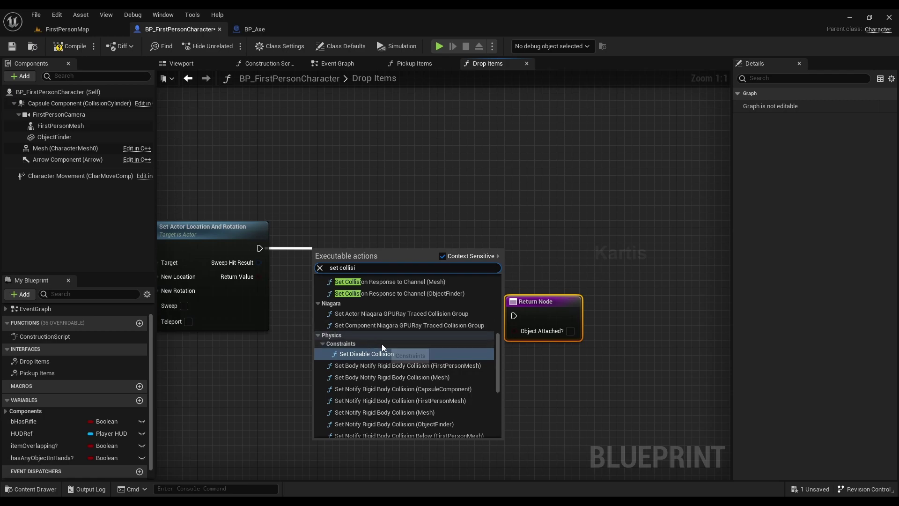
scroll(384, 347, up, 3)
text(on en)
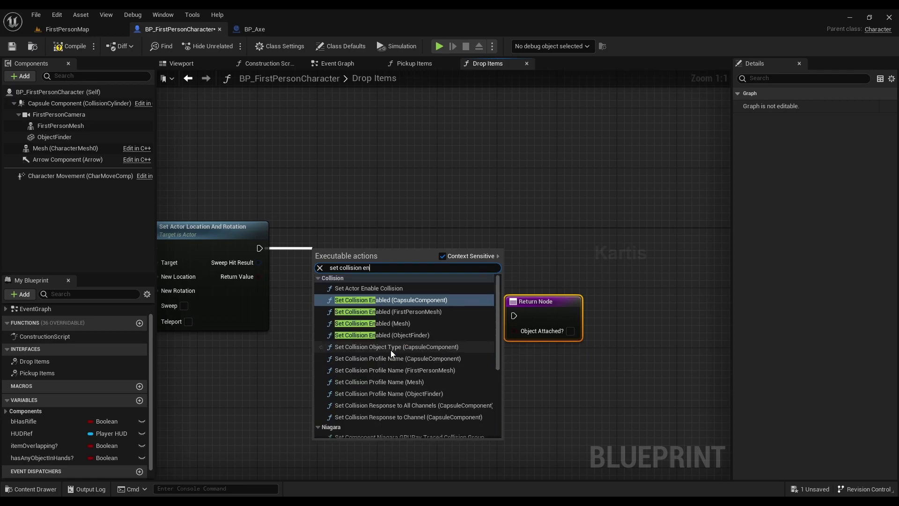
click(419, 299)
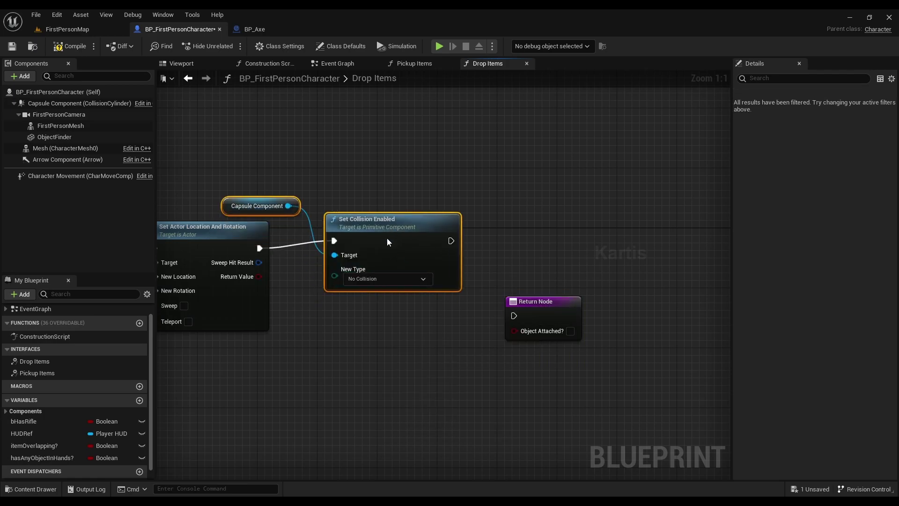
click(223, 185)
click(288, 212)
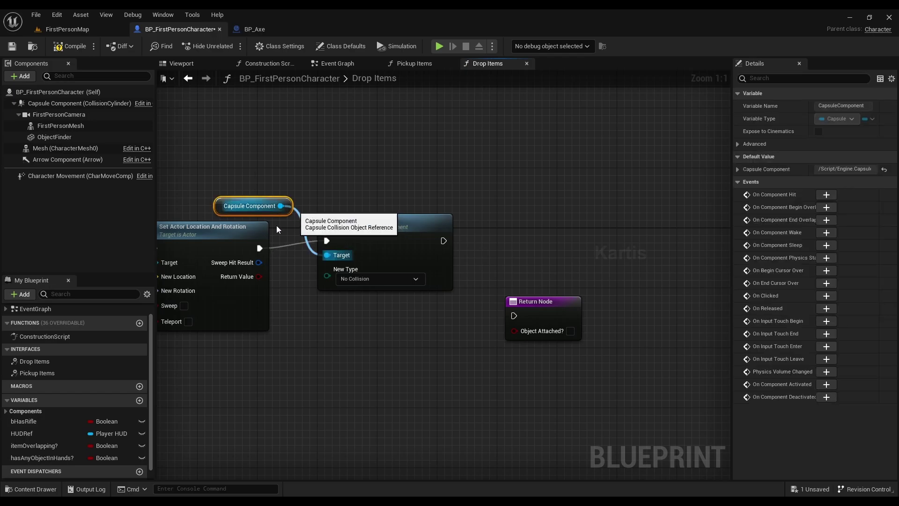
key(ctrl+z)
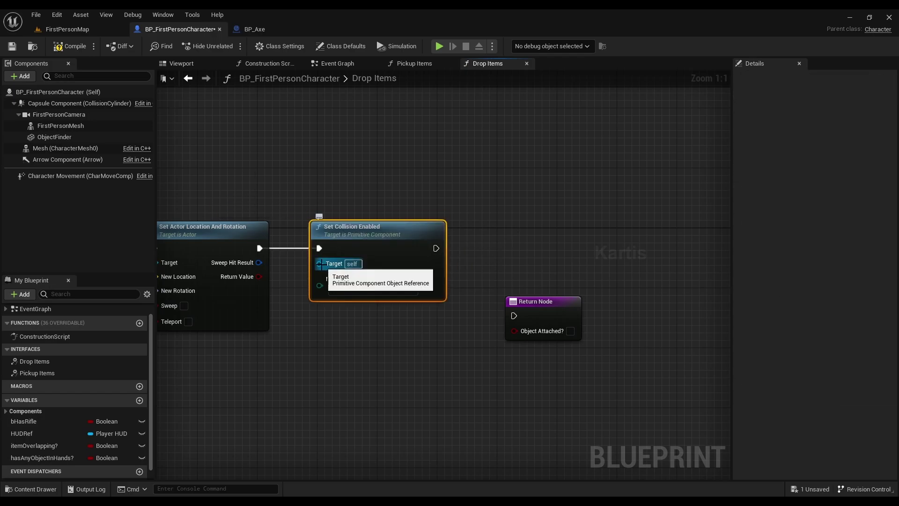
Target the dropped Mesh and set New Type to Collision Enabled (Query and Physics)
mouse_move(356, 362)
right_down()
mouse_move(597, 328)
mouse_move(380, 271)
right_up()
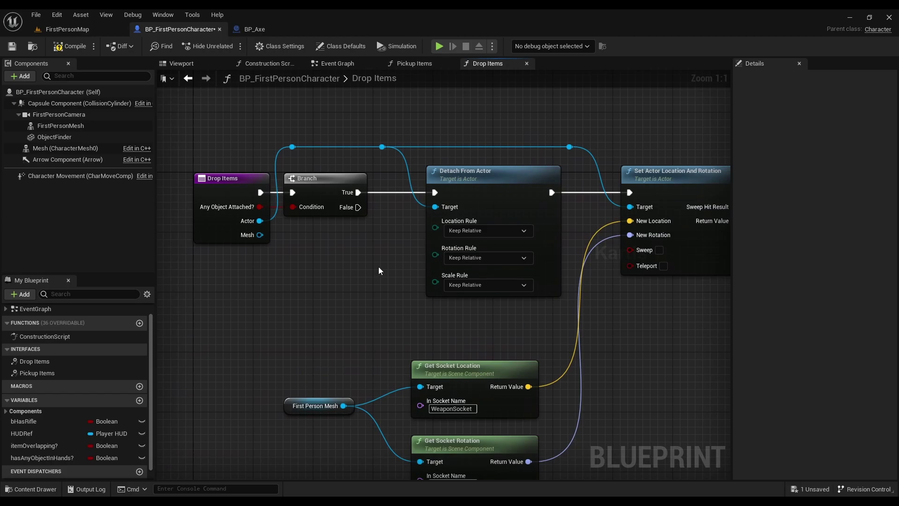
drag(259, 234, 474, 207)
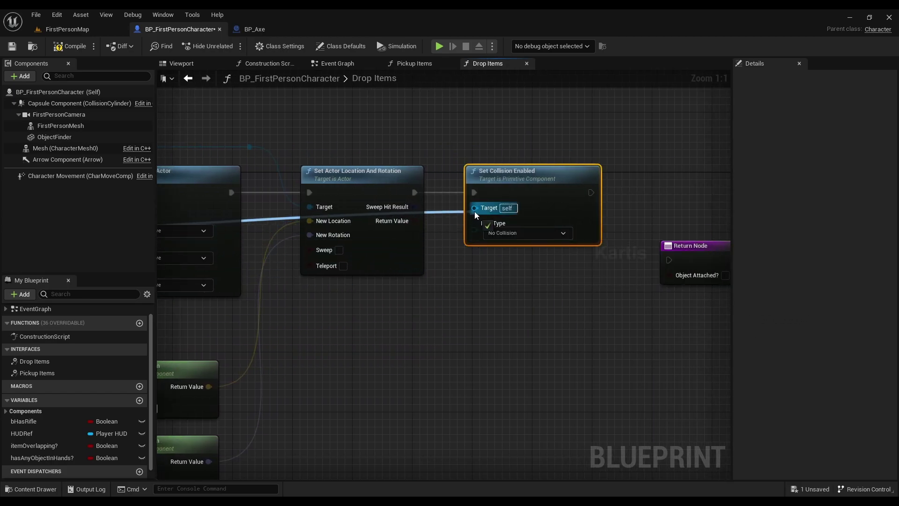
click(531, 220)
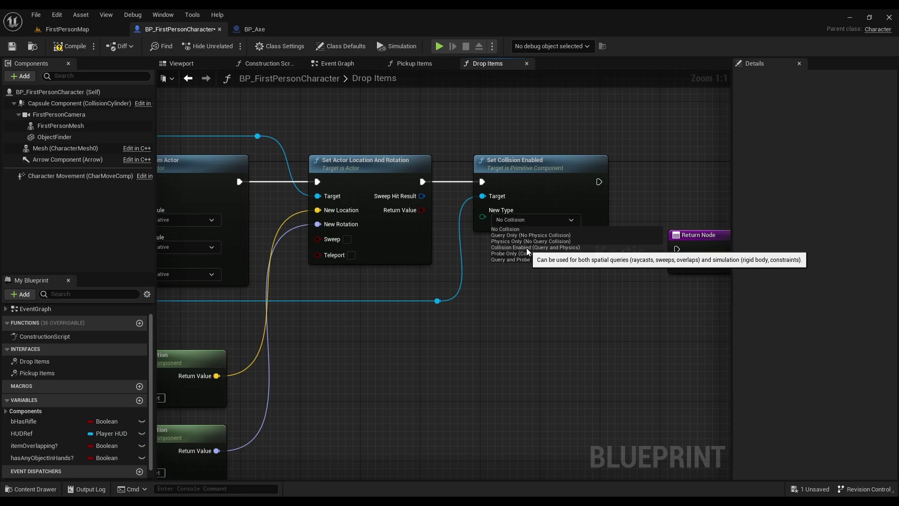
click(527, 249)
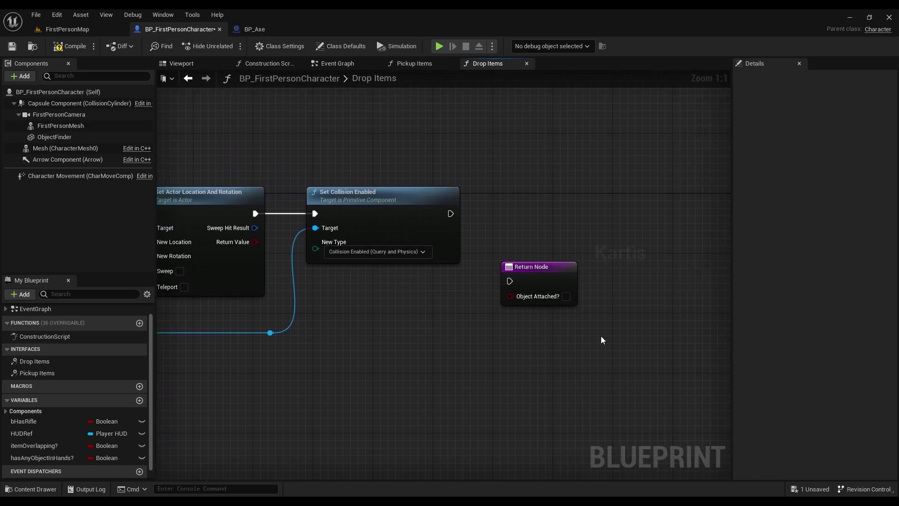
drag(394, 283, 604, 230)
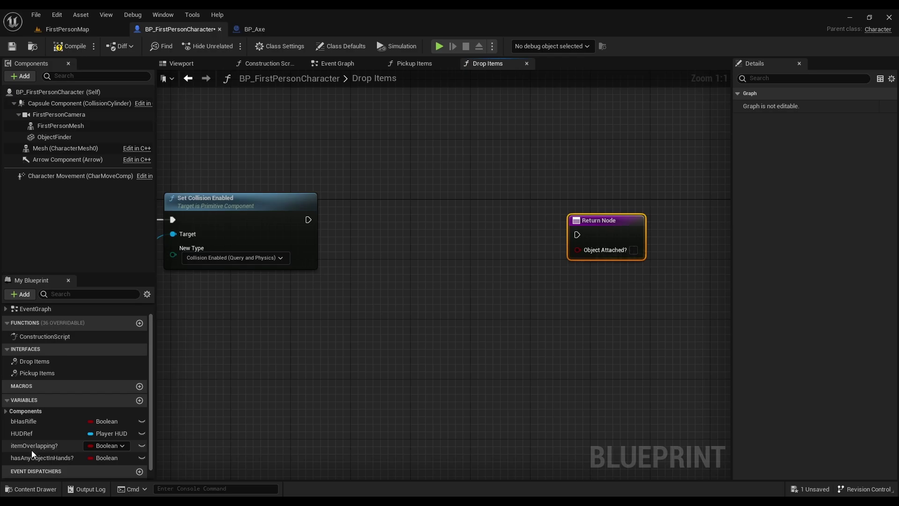
Set hasAnyObjectInHands? to false before the Return Node and save the blueprint
mouse_move(35, 459)
mouse_down()
mouse_move(327, 228)
mouse_move(353, 220)
mouse_up()
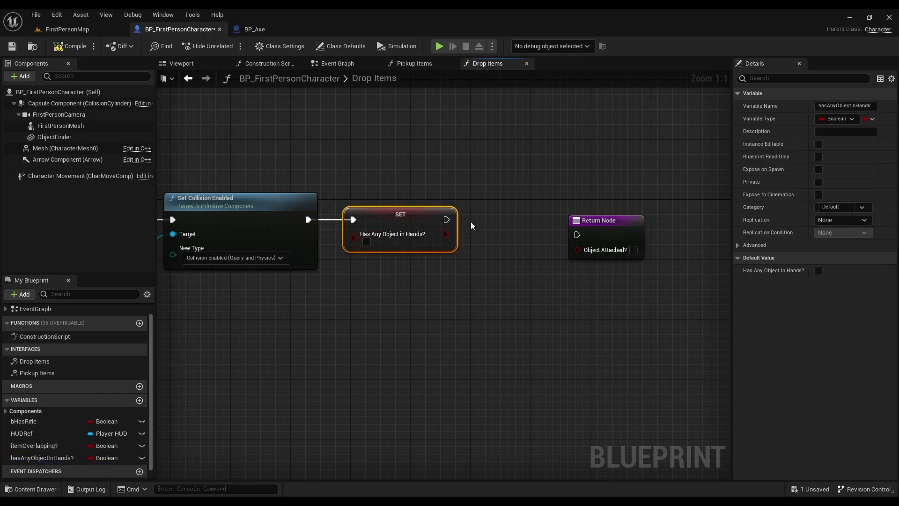
drag(447, 219, 577, 234)
drag(446, 219, 577, 234)
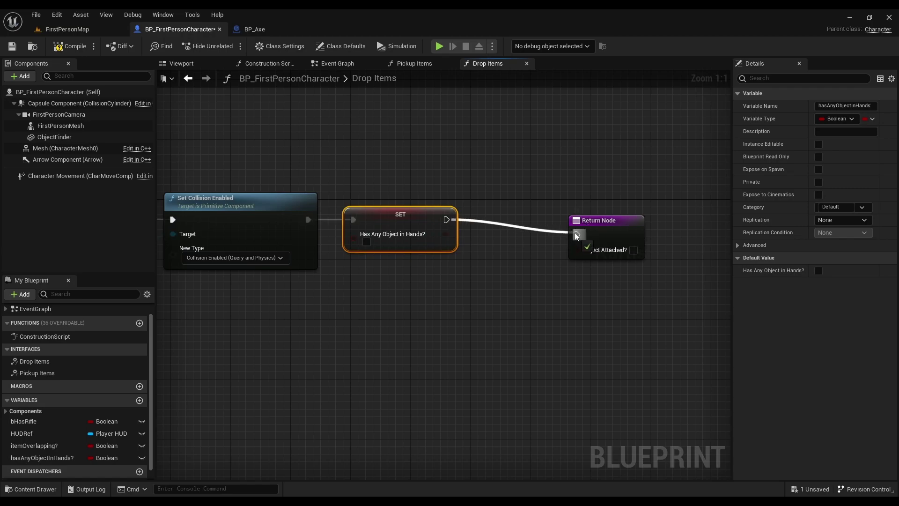
drag(639, 256, 563, 241)
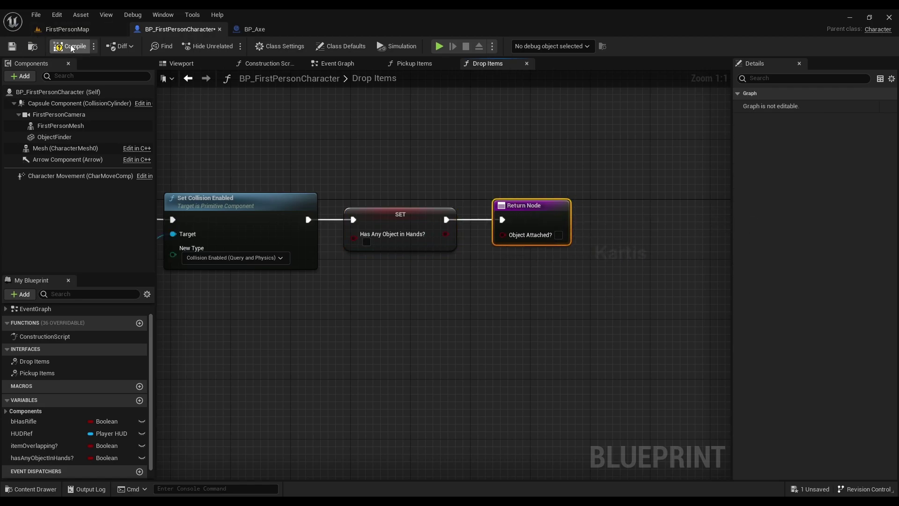
key(ctrl+s)
scroll(415, 367, down, 2)
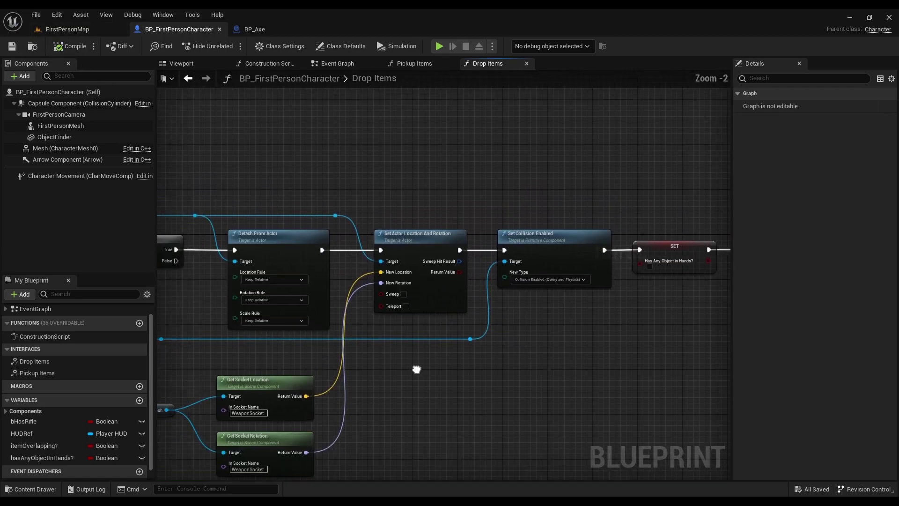
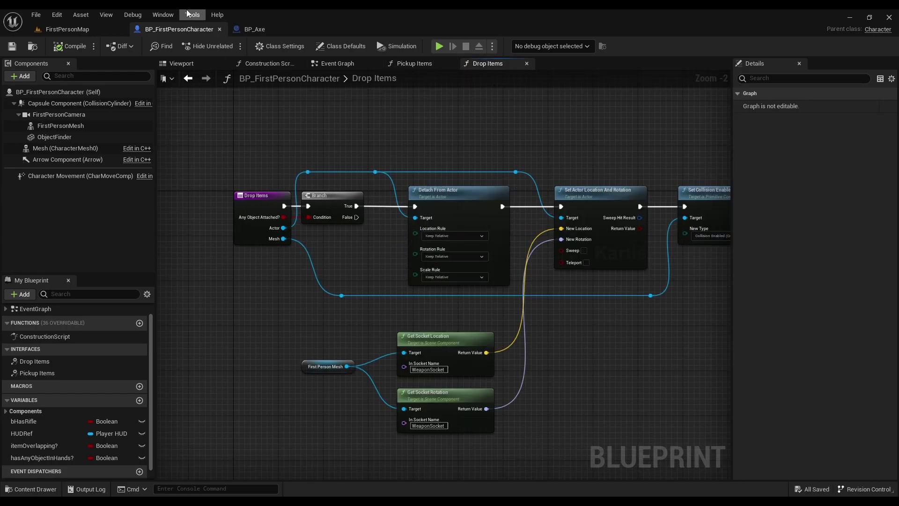
Switch to BP_Axe's Event Graph, pan to the F key event, and place a Branch beside it
click(262, 28)
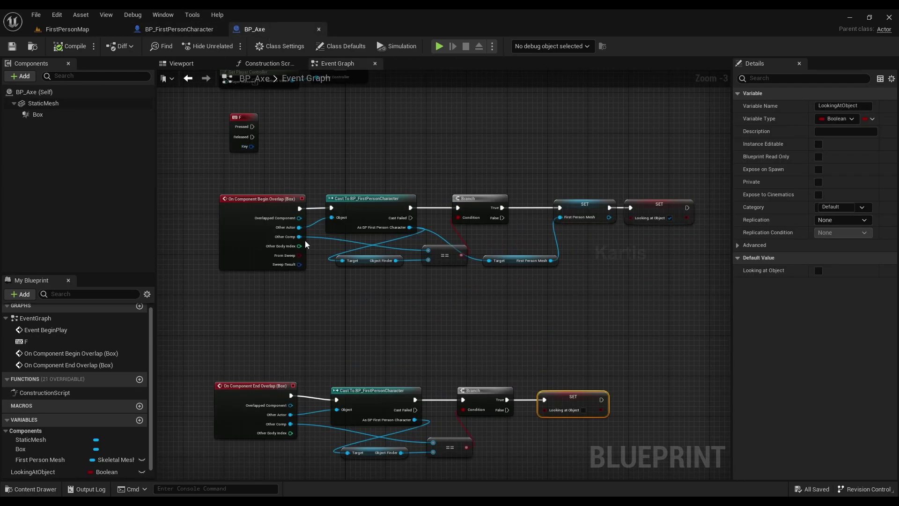
right_drag(305, 245, 248, 285)
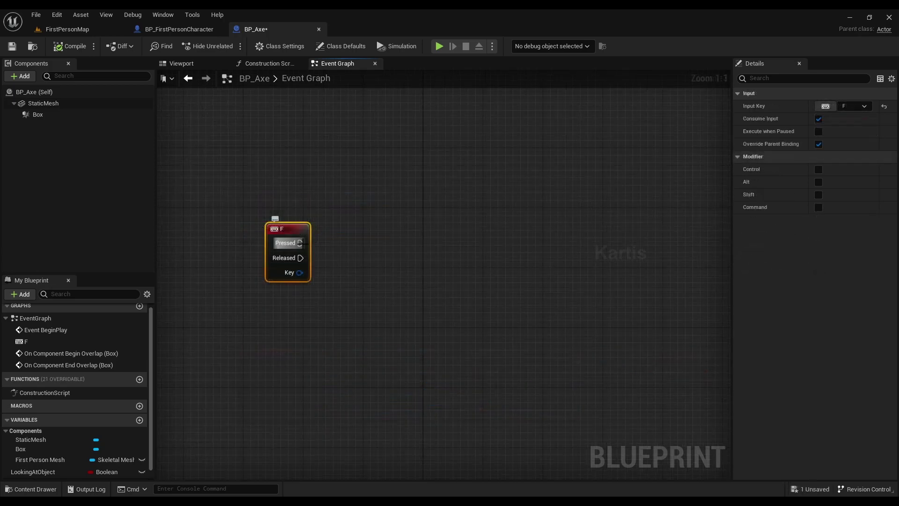
key(b)
click(381, 253)
Wire F Pressed into the Branch and use a new Boolean 'Axe in hands?' as its condition
drag(403, 260, 371, 233)
drag(300, 242, 365, 251)
scroll(85, 416, down, 1)
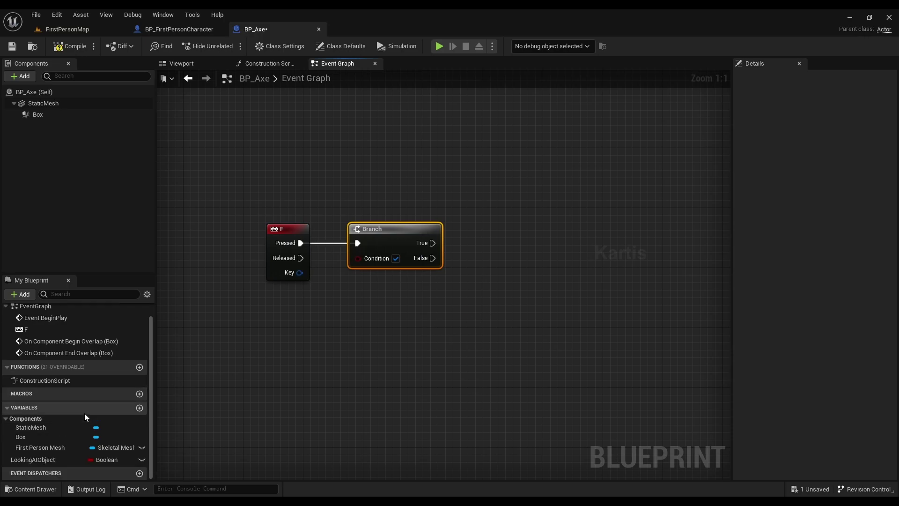
click(140, 408)
text(Axe in hands?)
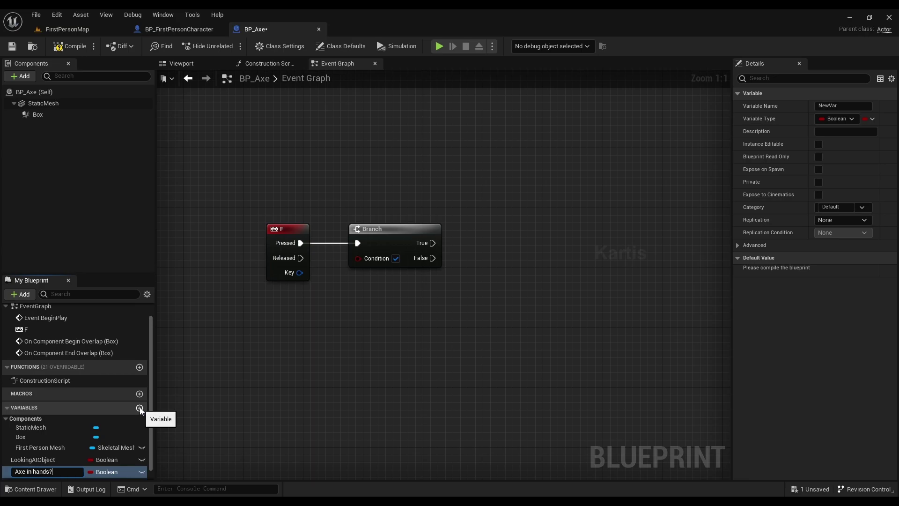
key(Return)
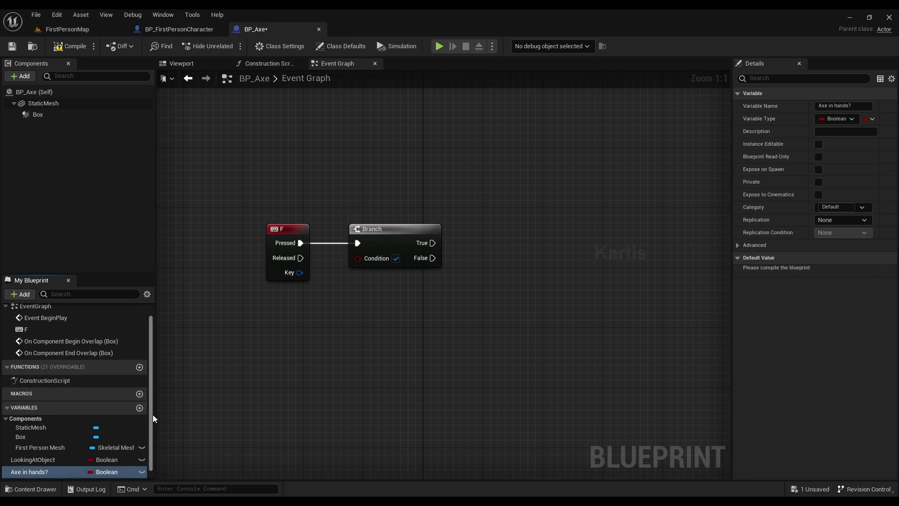
mouse_move(28, 472)
mouse_down()
mouse_move(358, 257)
mouse_move(321, 314)
mouse_up()
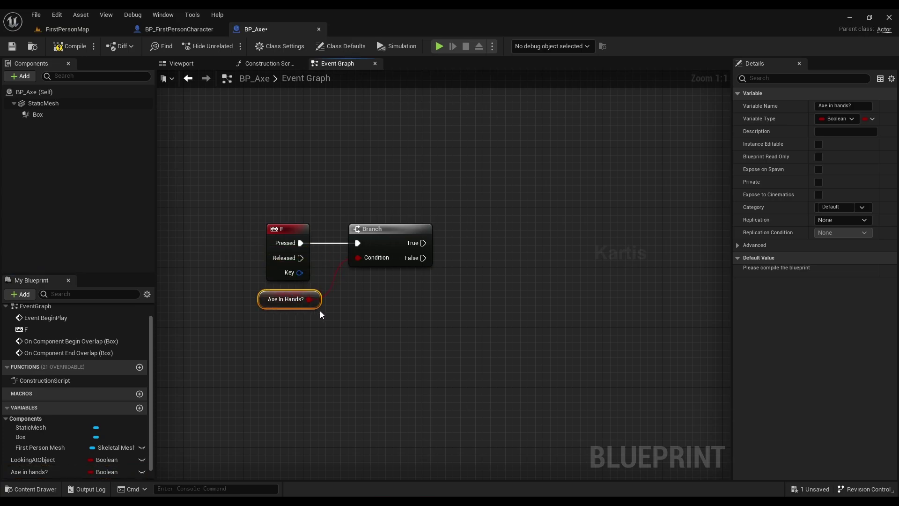
Add a second Branch off the first's False output, conditioned on LookingAtObject
right_click(364, 313)
click(417, 344)
right_drag(408, 323, 337, 311)
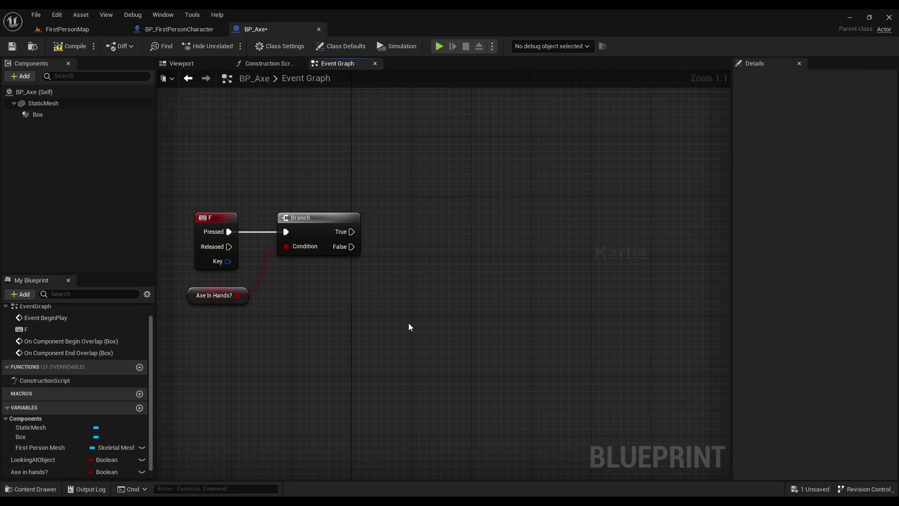
click(452, 225)
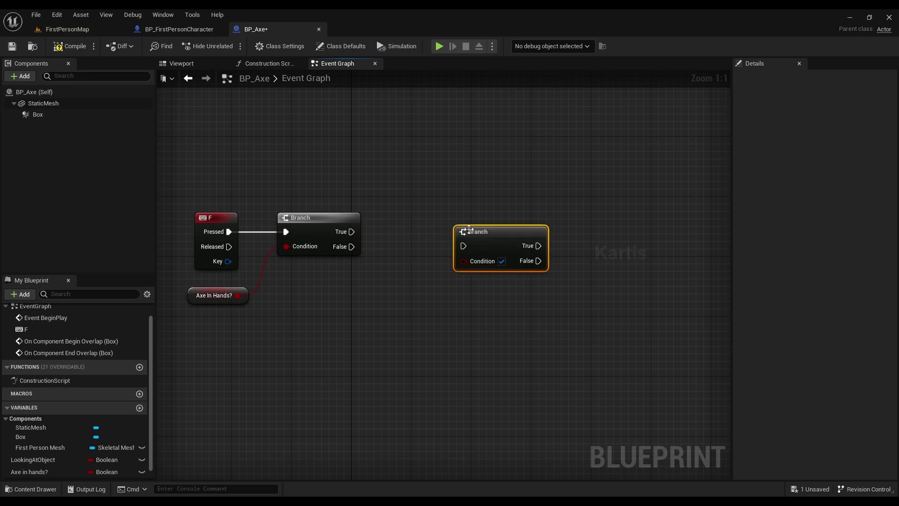
drag(468, 229, 435, 217)
drag(351, 247, 427, 237)
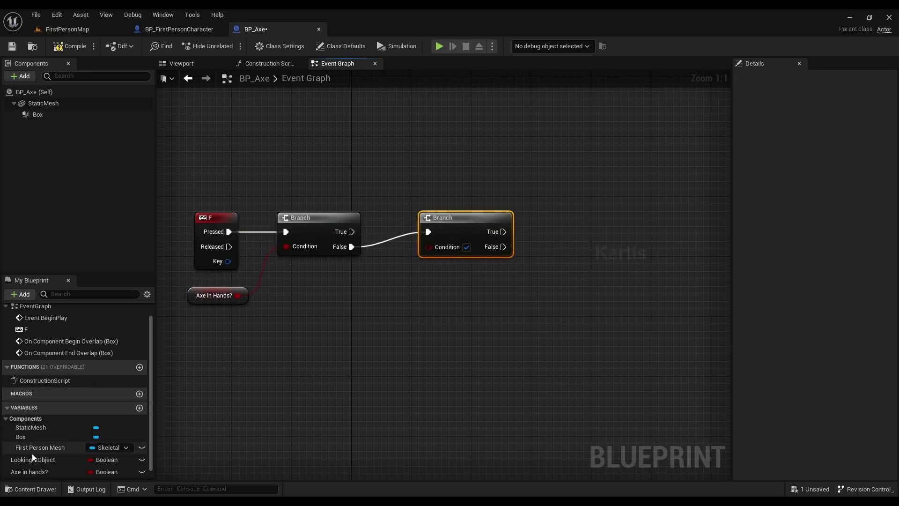
mouse_move(33, 459)
mouse_down()
mouse_move(427, 246)
mouse_move(488, 273)
mouse_up()
click(417, 313)
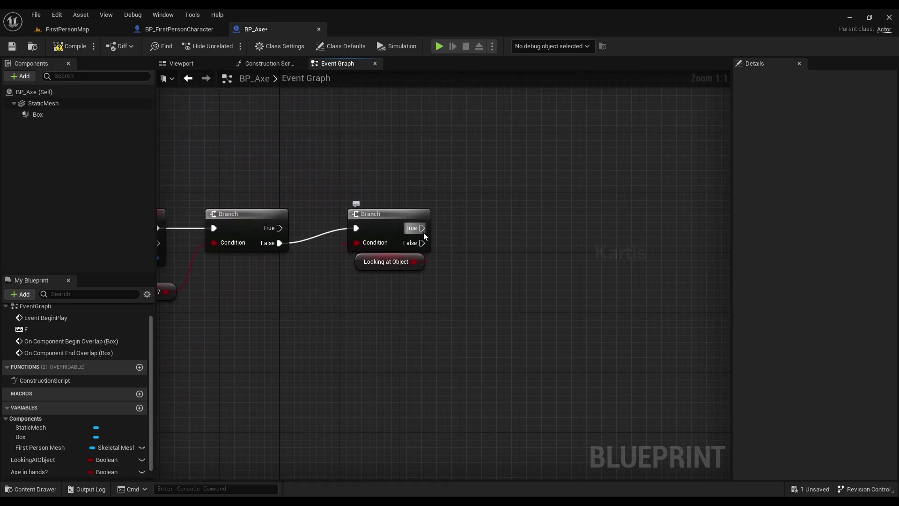
From the second Branch's True, cast Get Player Character to BP_FirstPersonCharacter
drag(423, 229, 490, 223)
text(cast to fir)
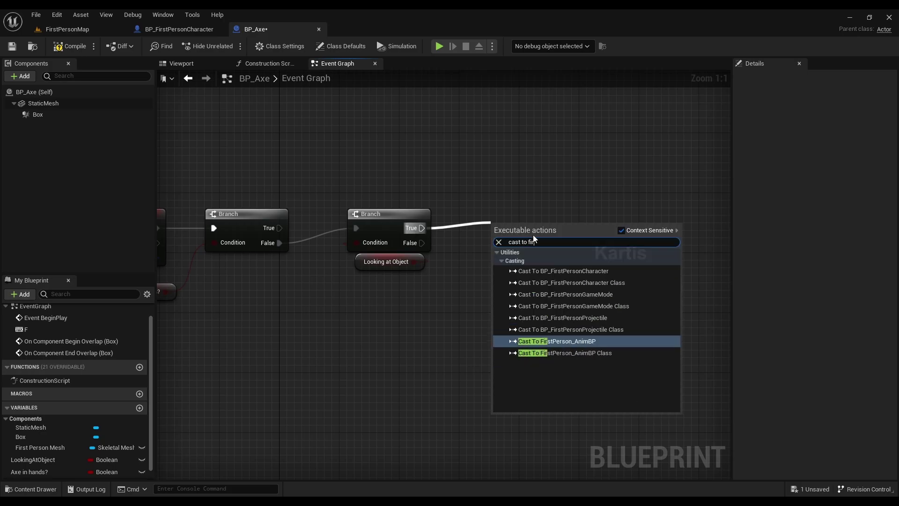
click(565, 271)
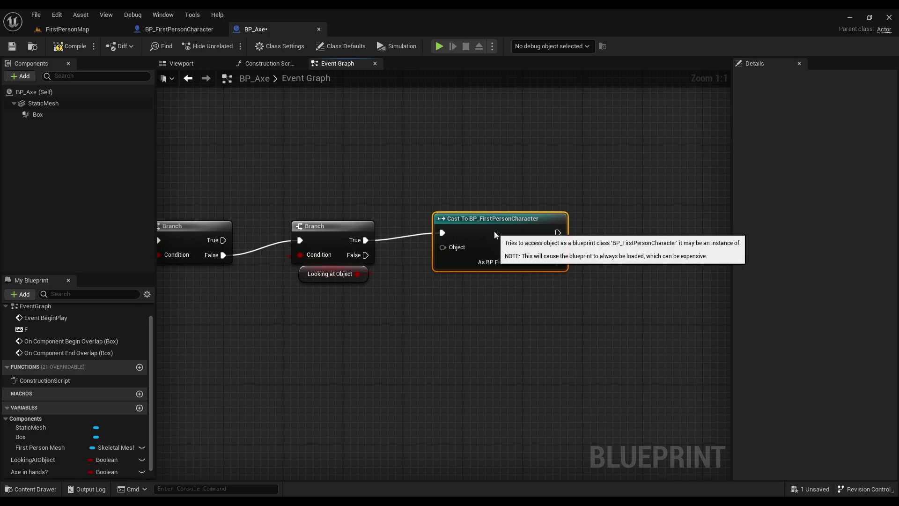
drag(497, 247, 505, 232)
drag(450, 247, 490, 310)
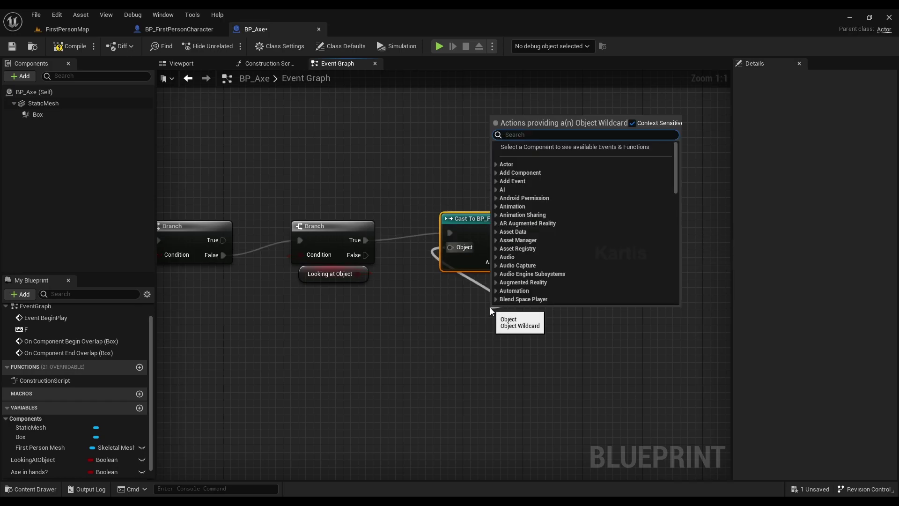
text(get plae)
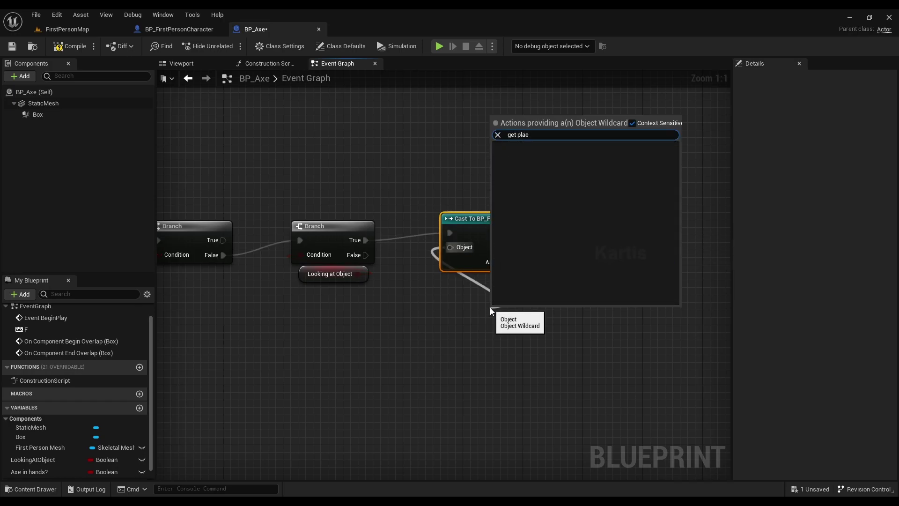
key(BackSpace)
text(yer)
click(562, 227)
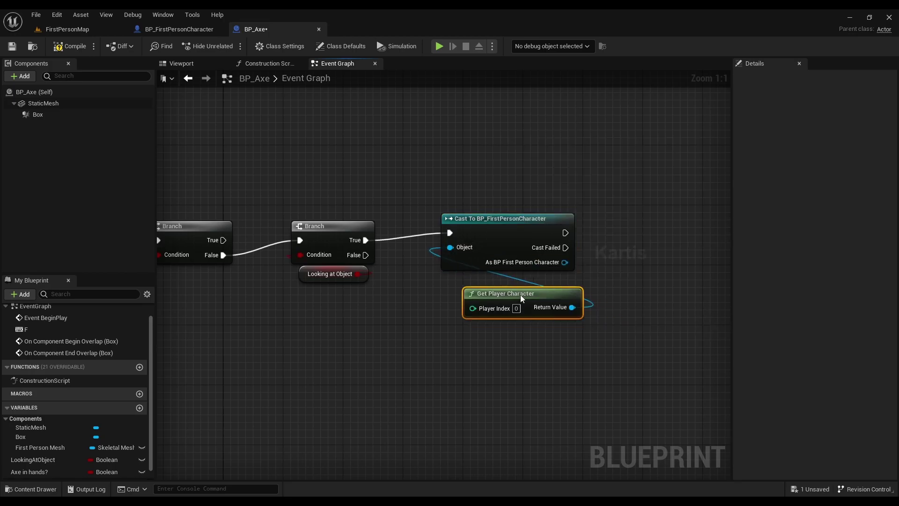
drag(521, 298, 506, 283)
right_drag(529, 368, 451, 381)
drag(443, 243, 443, 251)
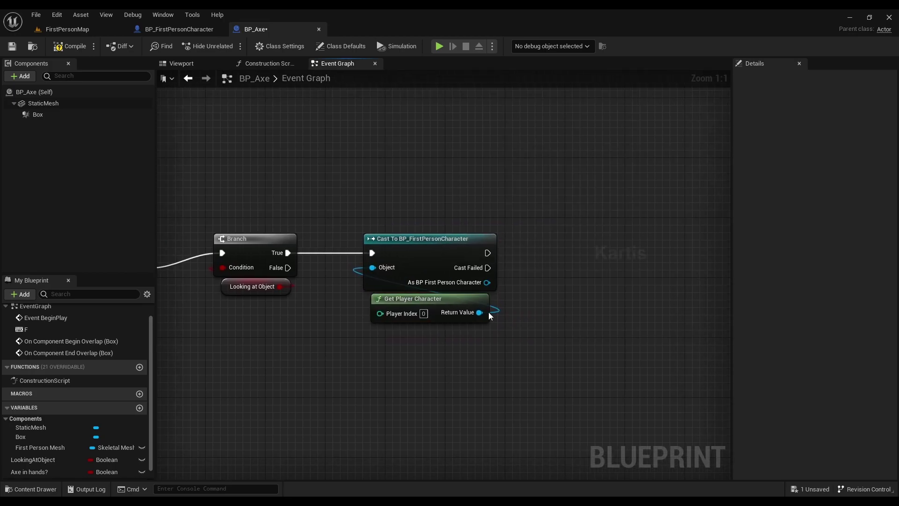
Call Pickup Items (Message) after the cast, passing Axe in hands? as input
drag(479, 312, 653, 246)
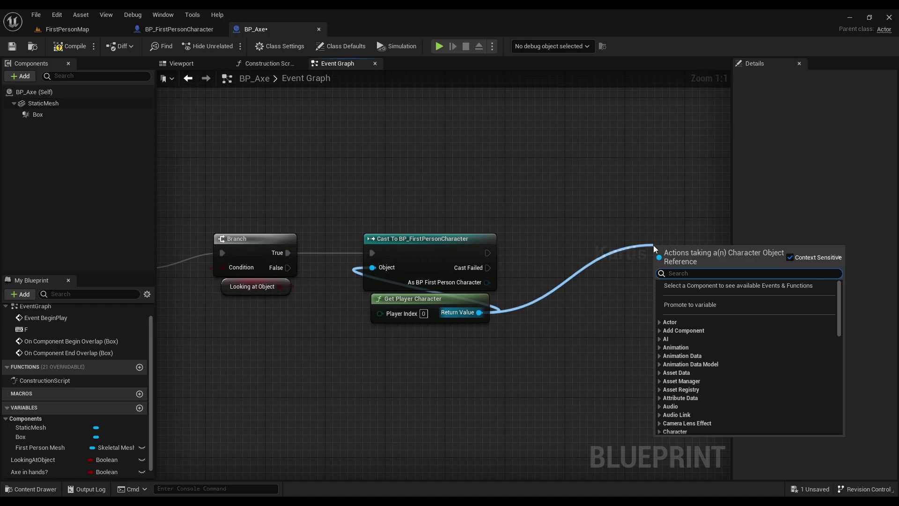
text(picku)
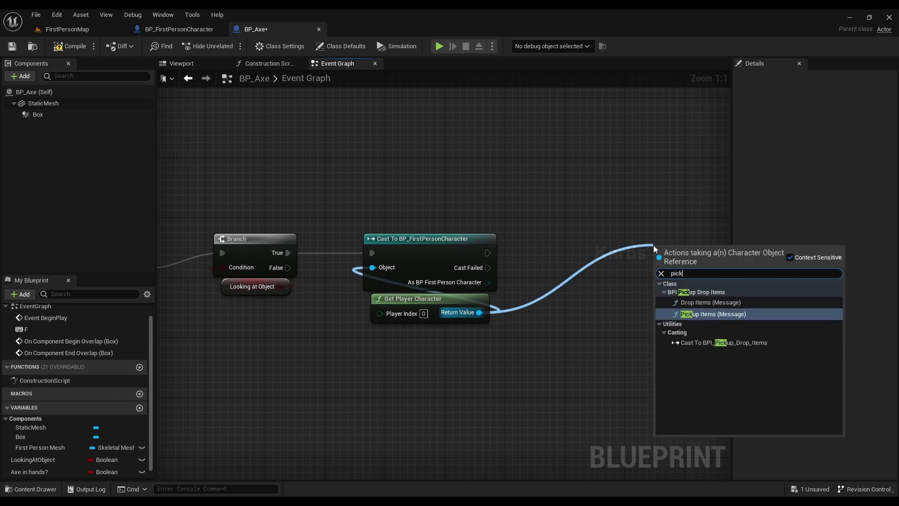
click(737, 313)
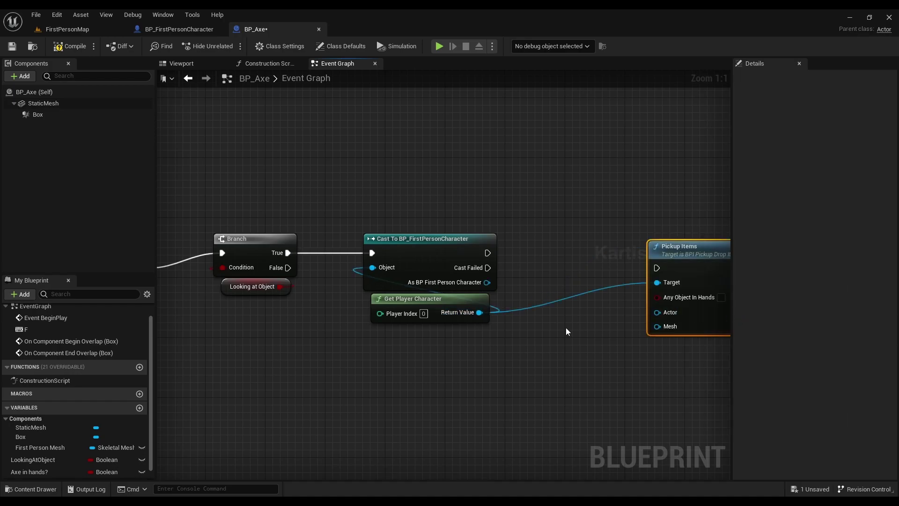
drag(539, 283, 494, 276)
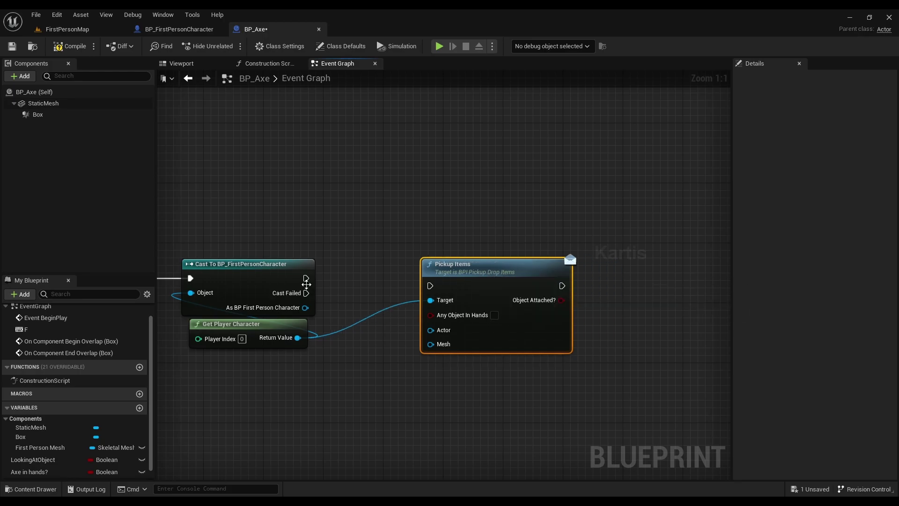
drag(305, 278, 431, 286)
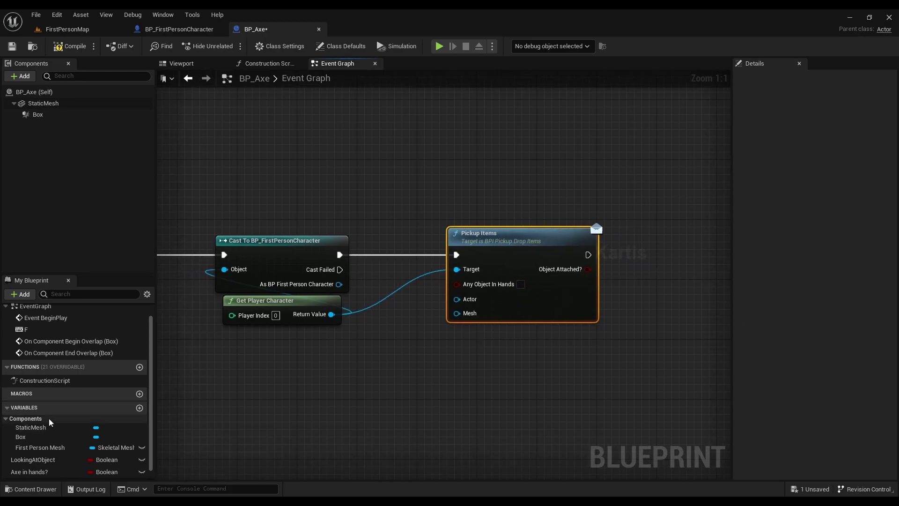
mouse_move(29, 471)
mouse_down()
mouse_move(472, 295)
mouse_move(457, 284)
mouse_up()
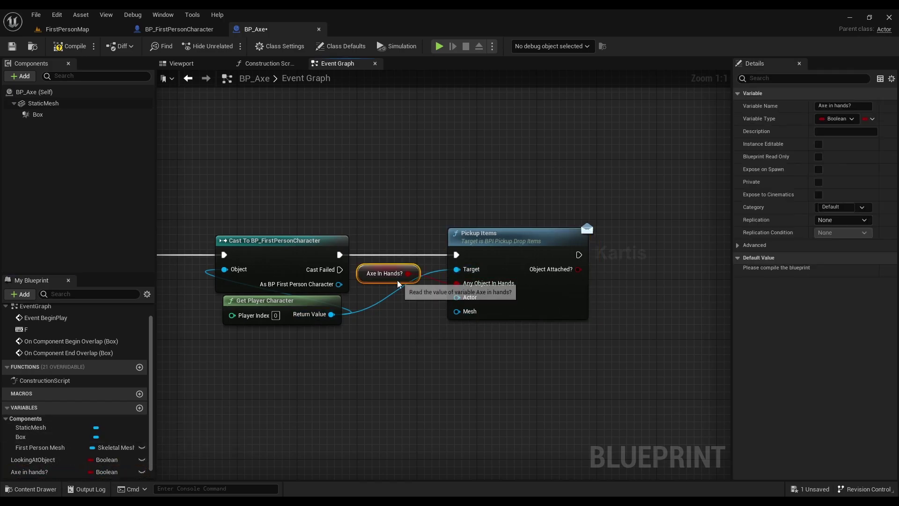
drag(398, 280, 302, 349)
right_drag(355, 402, 419, 363)
Feed Self into Pickup Items' Actor input and the StaticMesh component into its Mesh input
click(530, 336)
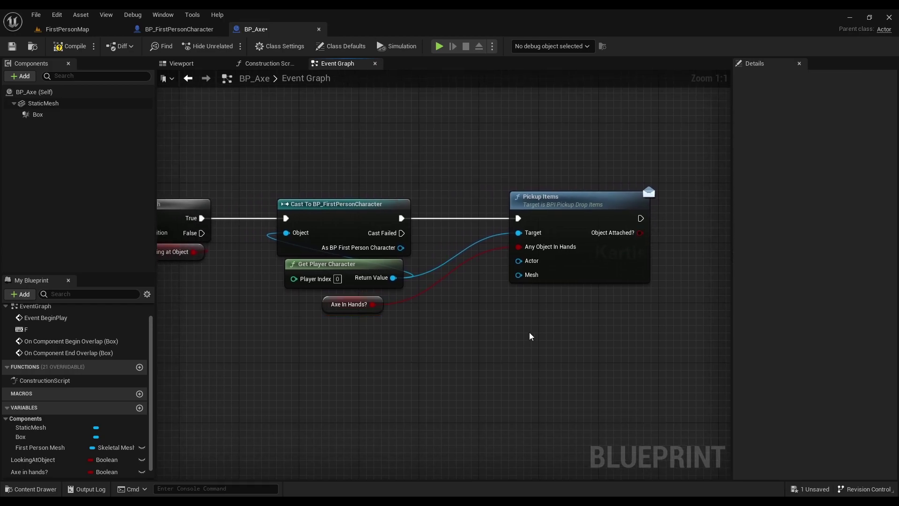
drag(518, 261, 328, 337)
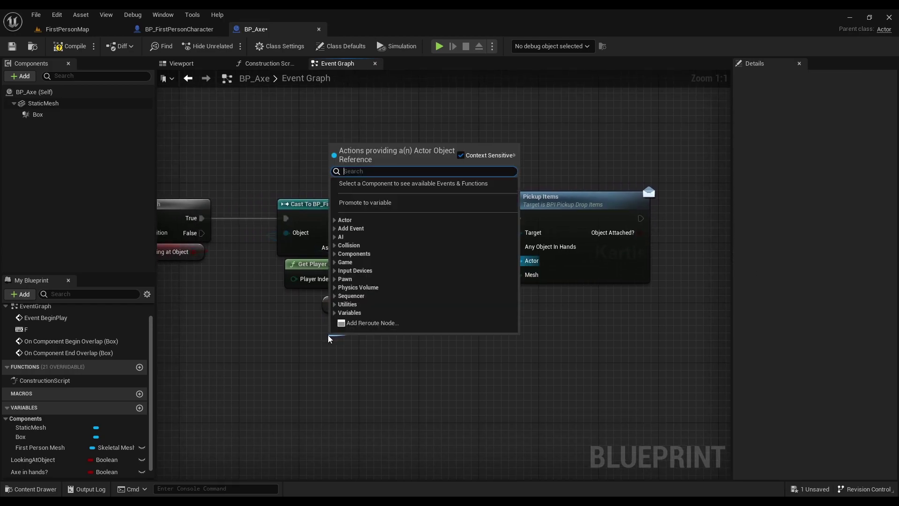
text(self)
click(429, 191)
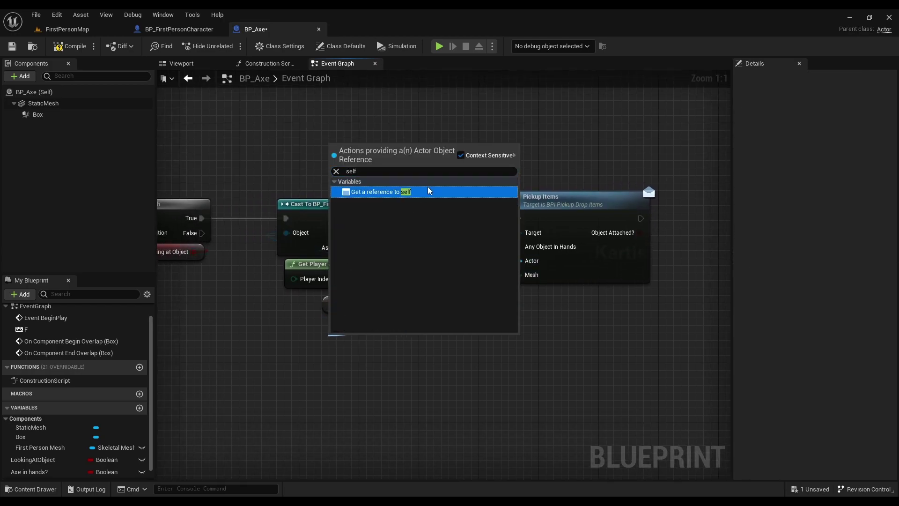
click(429, 196)
drag(352, 339, 353, 317)
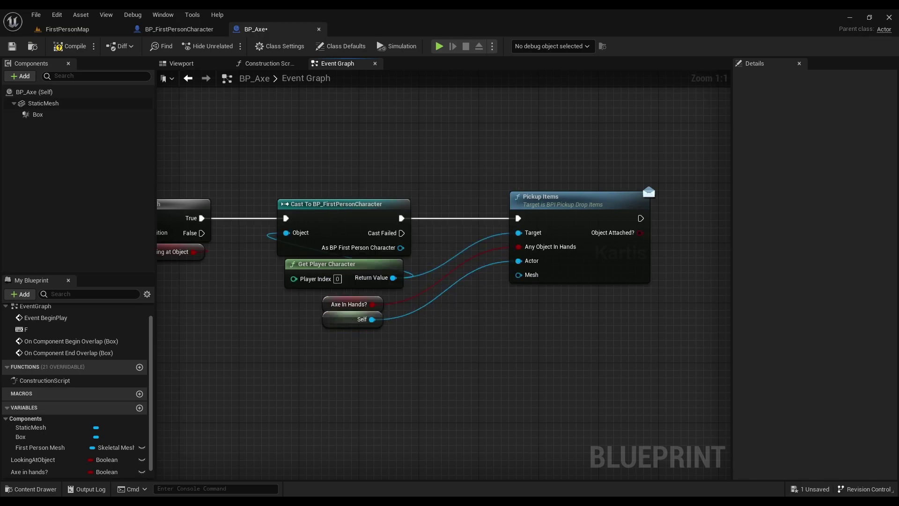
click(43, 103)
click(336, 347)
mouse_move(353, 358)
mouse_down()
mouse_move(347, 352)
mouse_move(518, 274)
mouse_up()
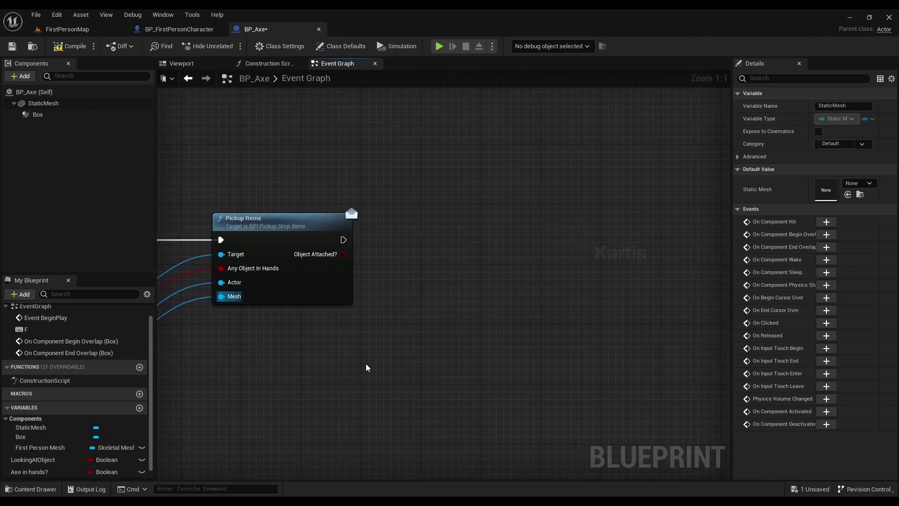
right_drag(664, 346, 367, 368)
Set Axe in hands? after Pickup Items, add a Print String, compile, and return to FirstPersonMap
mouse_move(26, 475)
mouse_down()
mouse_move(354, 257)
mouse_move(346, 259)
mouse_up()
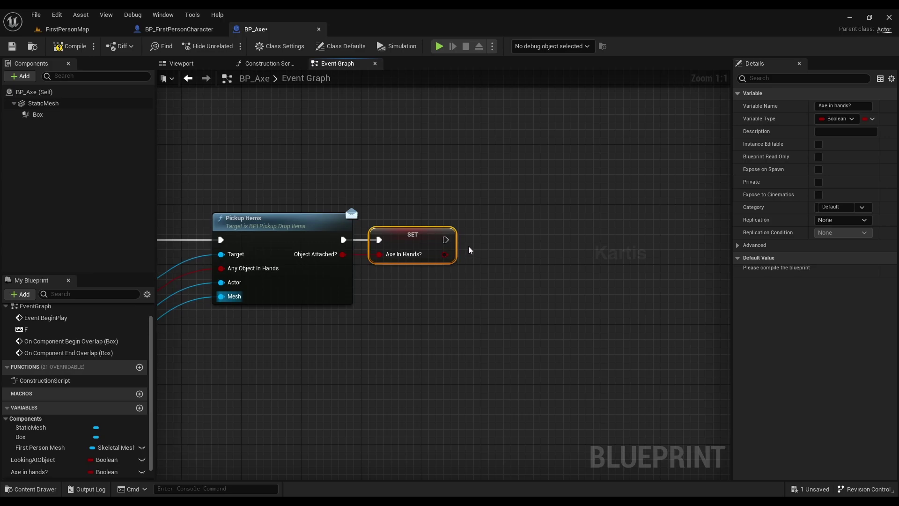
drag(445, 240, 497, 244)
text(print)
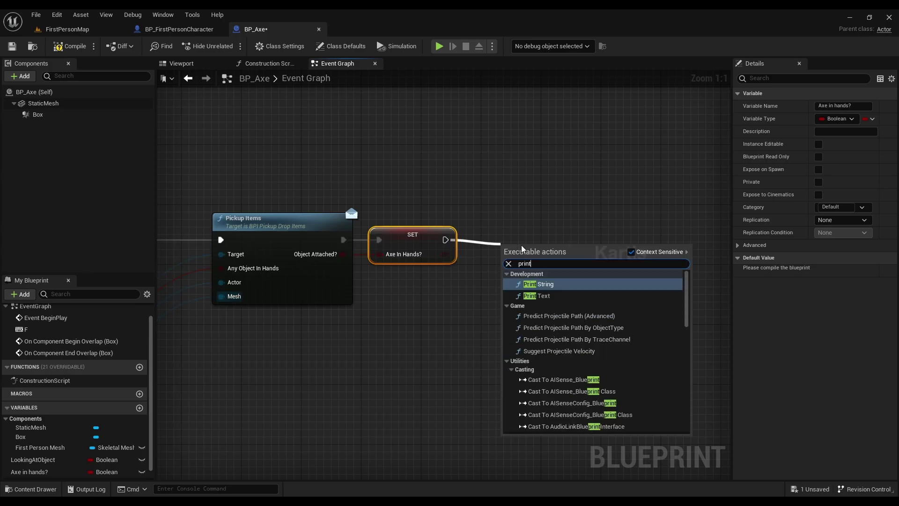
click(557, 284)
scroll(470, 319, down, 2)
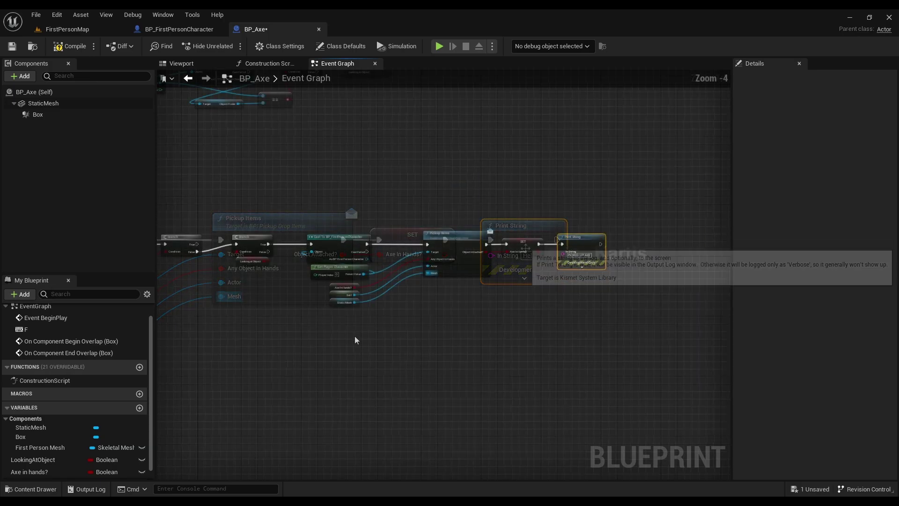
scroll(469, 319, up, 1)
right_drag(383, 336, 536, 322)
scroll(424, 281, down, 2)
right_click(424, 281)
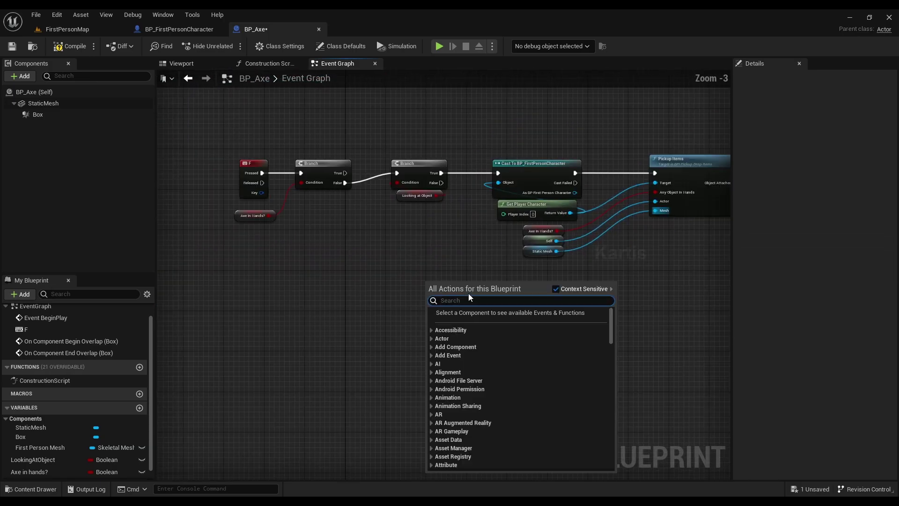
click(444, 280)
click(69, 46)
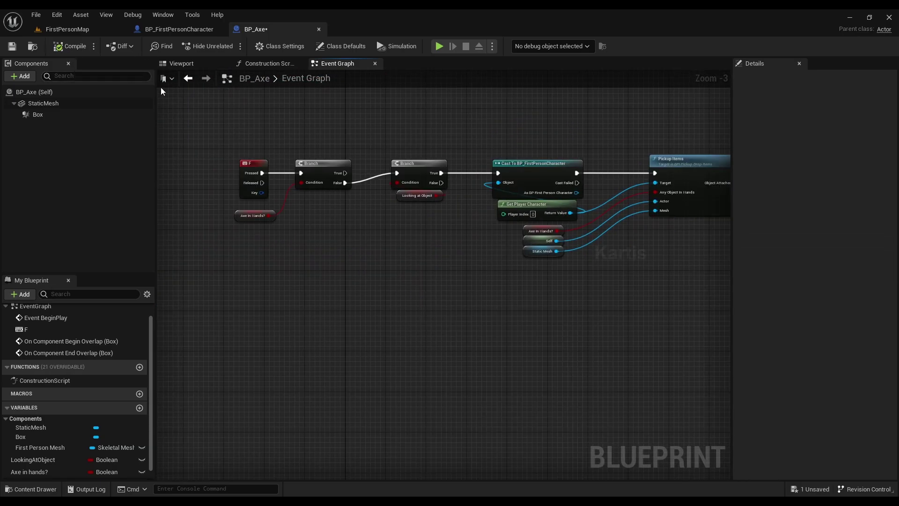
click(70, 29)
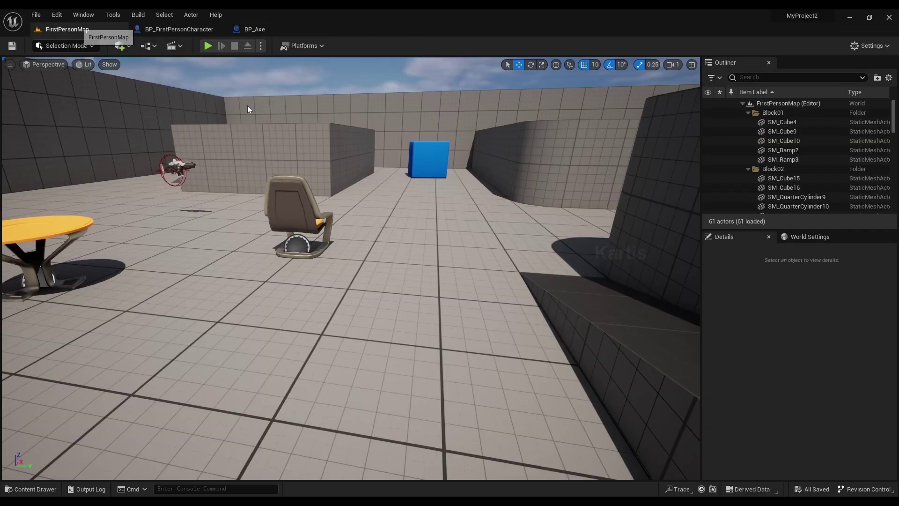
Place a BP_Axe actor in the level and scale it uniformly to 1.6125
click(29, 489)
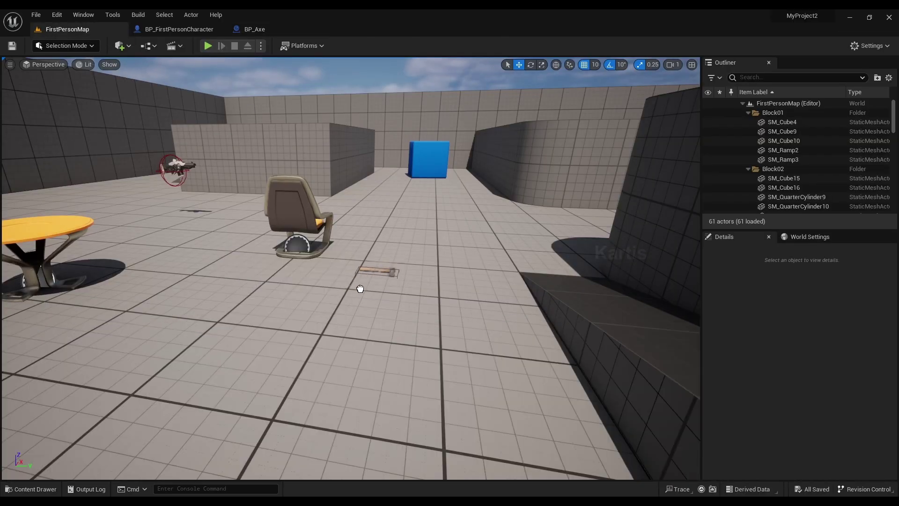
drag(214, 374, 318, 345)
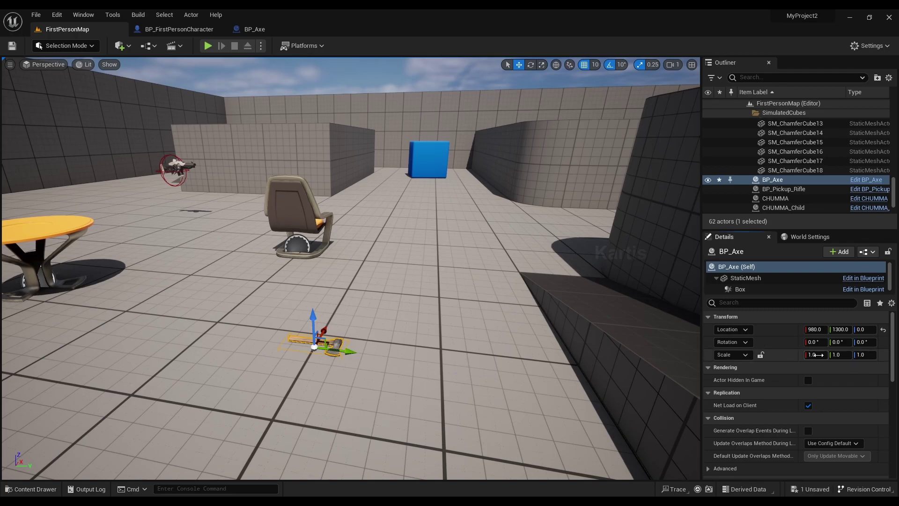
drag(815, 354, 326, 246)
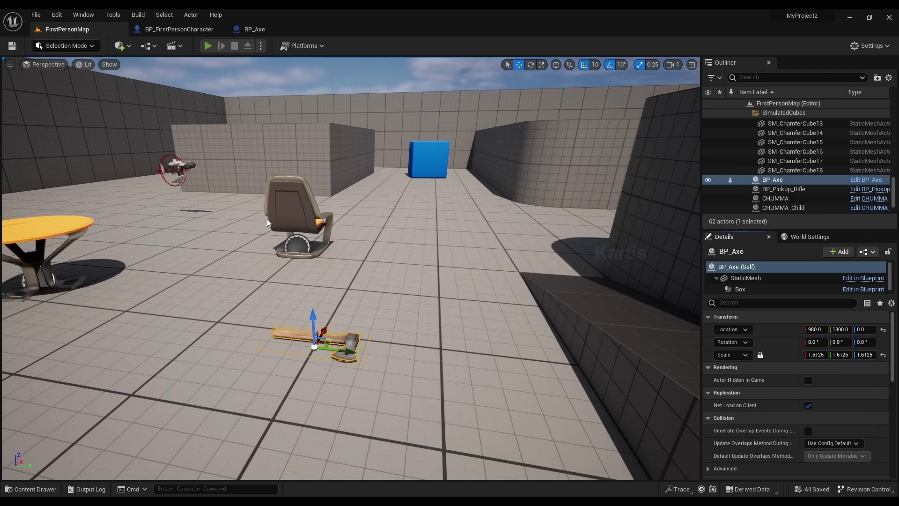
Play-test the level, walk to the axe and pick it up, then return to BP_Axe
key(alt+p)
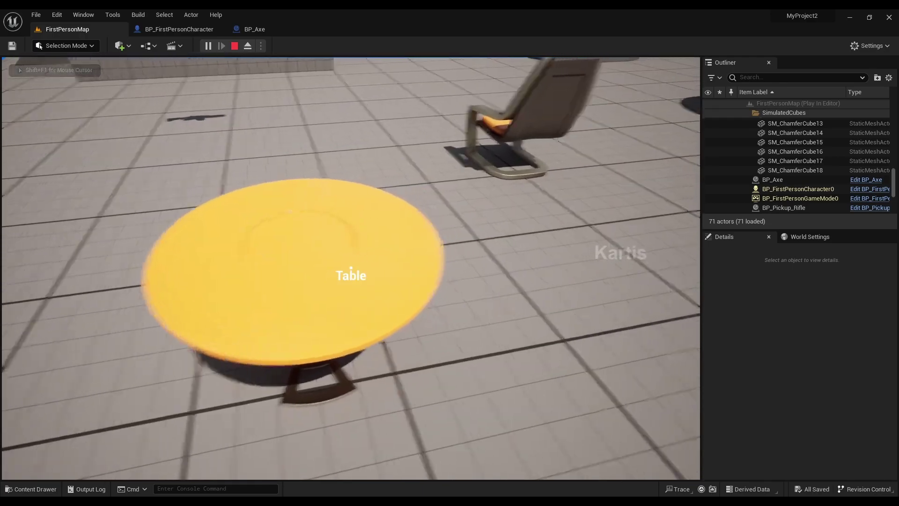
key(w)
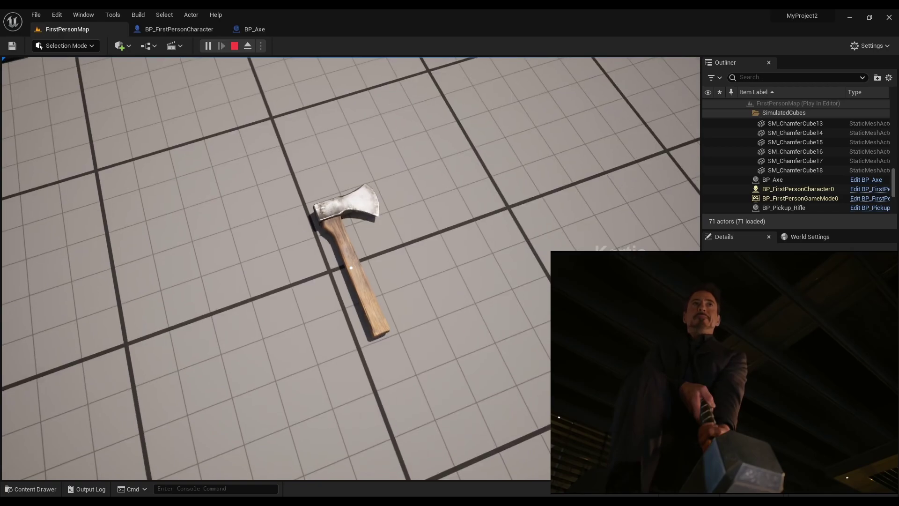
key(w)
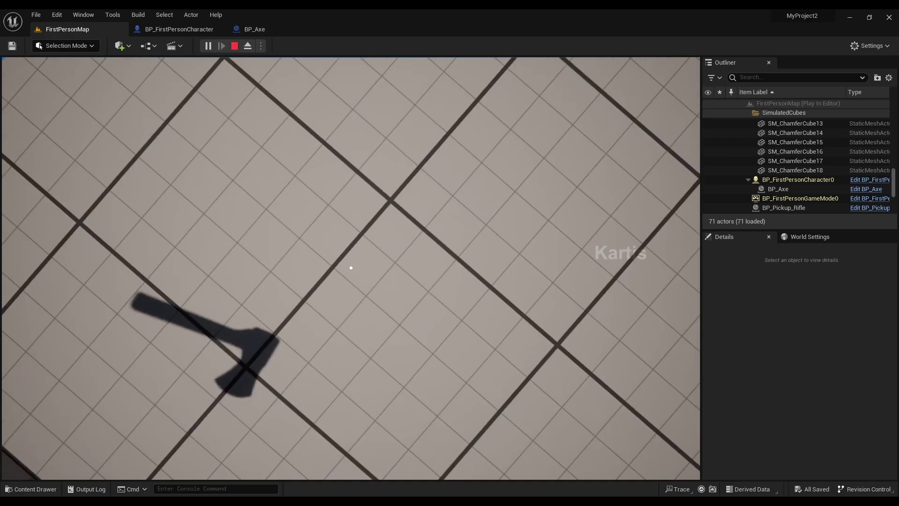
key(Escape)
click(274, 31)
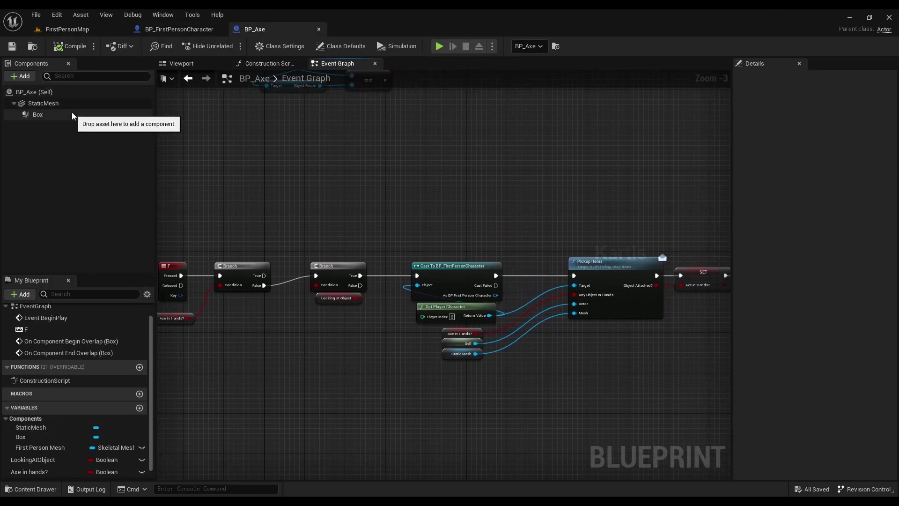
Turn off Generate Overlap Events on BP_Axe's StaticMesh component
click(89, 104)
scroll(835, 334, down, 5)
scroll(835, 333, down, 5)
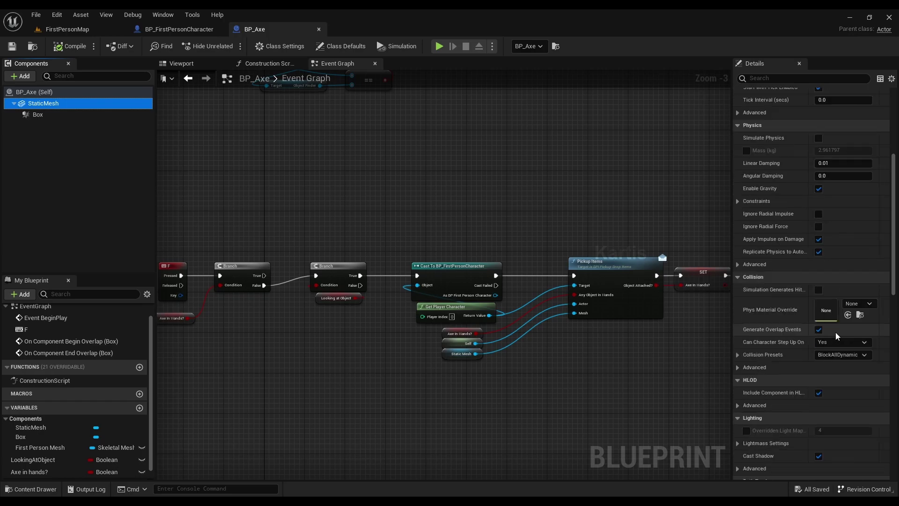
scroll(835, 333, down, 5)
scroll(835, 333, down, 5)
click(304, 149)
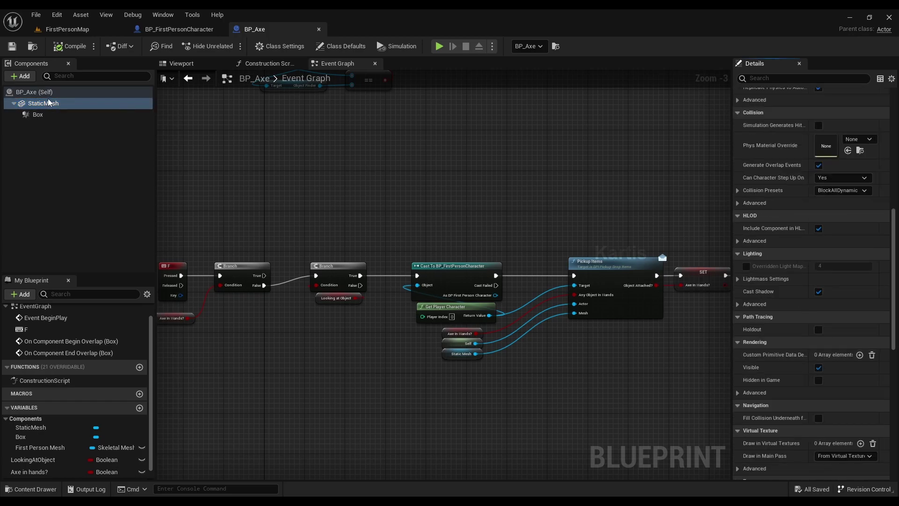
scroll(806, 255, down, 3)
scroll(808, 266, up, 5)
scroll(808, 266, up, 5)
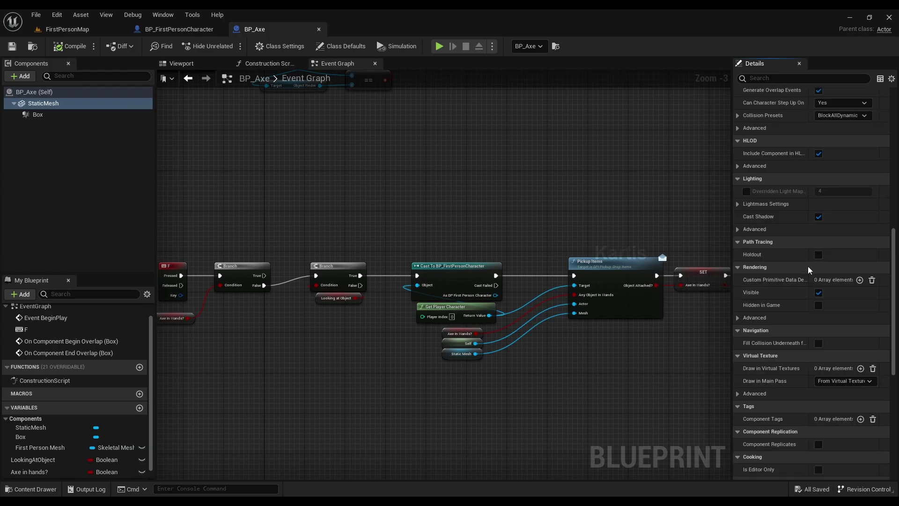
scroll(807, 266, up, 5)
scroll(807, 271, up, 5)
scroll(807, 271, down, 5)
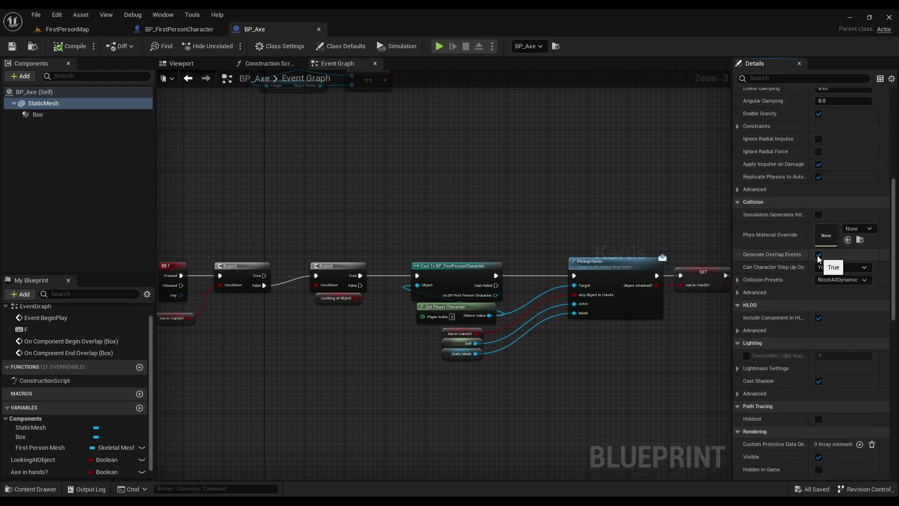
click(818, 255)
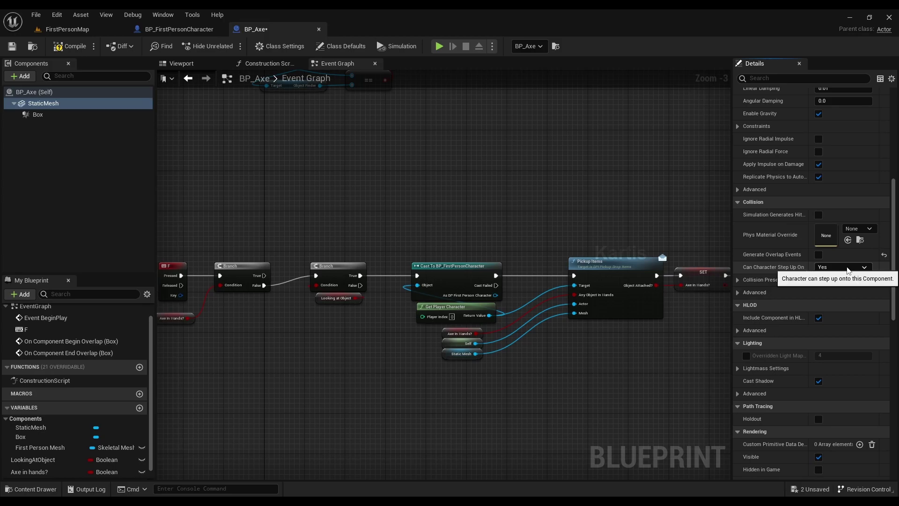
Set the mesh's collision to Custom, Physics Only, with Object Type PhysicsBody
click(843, 280)
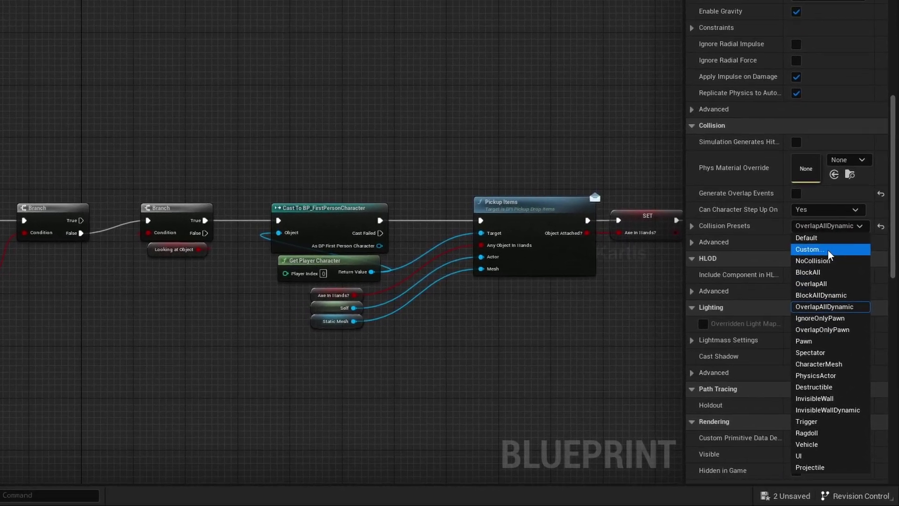
click(827, 250)
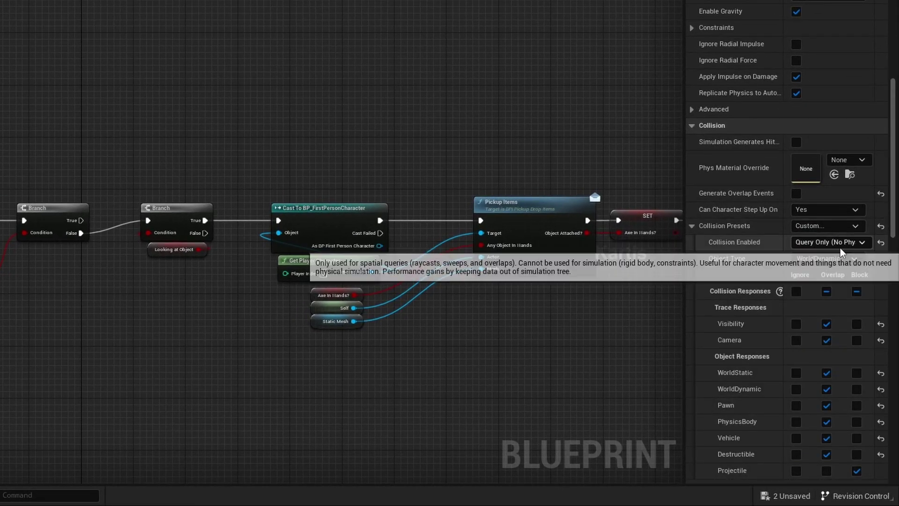
click(838, 244)
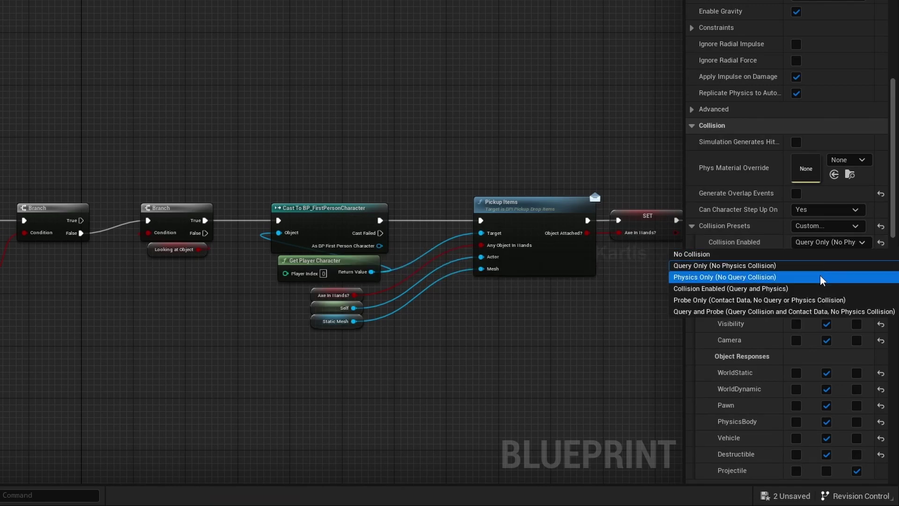
click(820, 275)
click(833, 259)
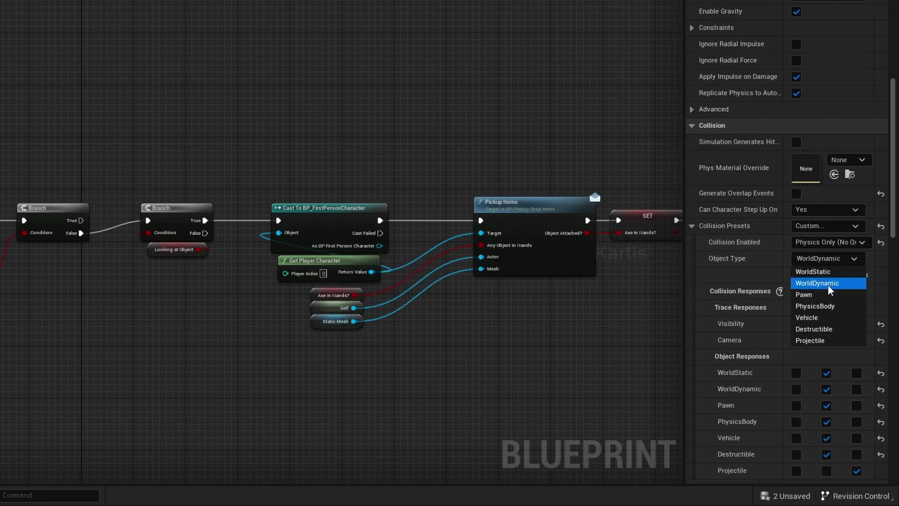
click(826, 304)
Ignore Visibility, Camera, Pawn and Vehicle; block WorldStatic, WorldDynamic, Destructible; then compile
scroll(836, 217, down, 3)
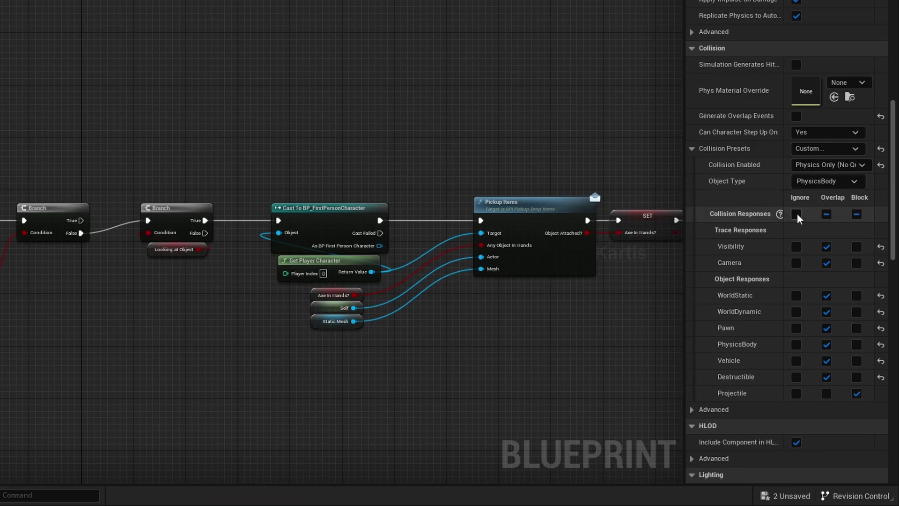
click(796, 246)
click(796, 263)
click(856, 295)
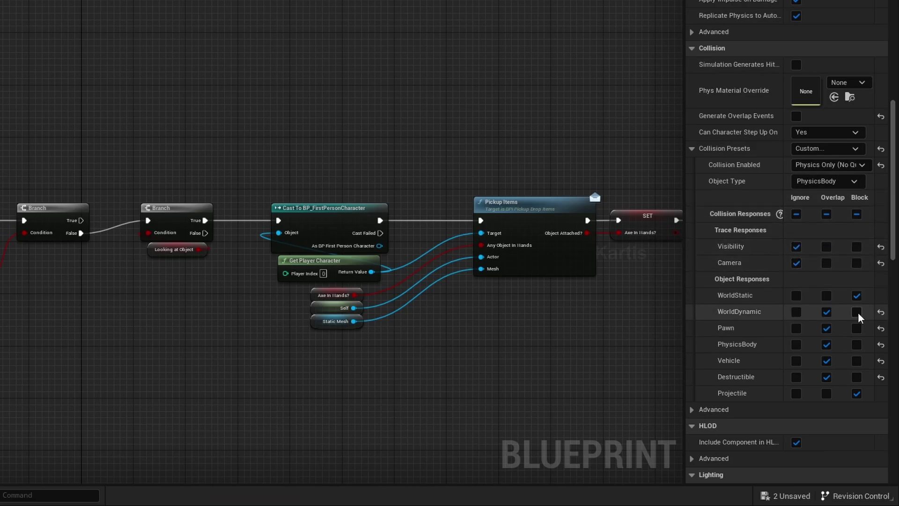
click(856, 312)
click(796, 328)
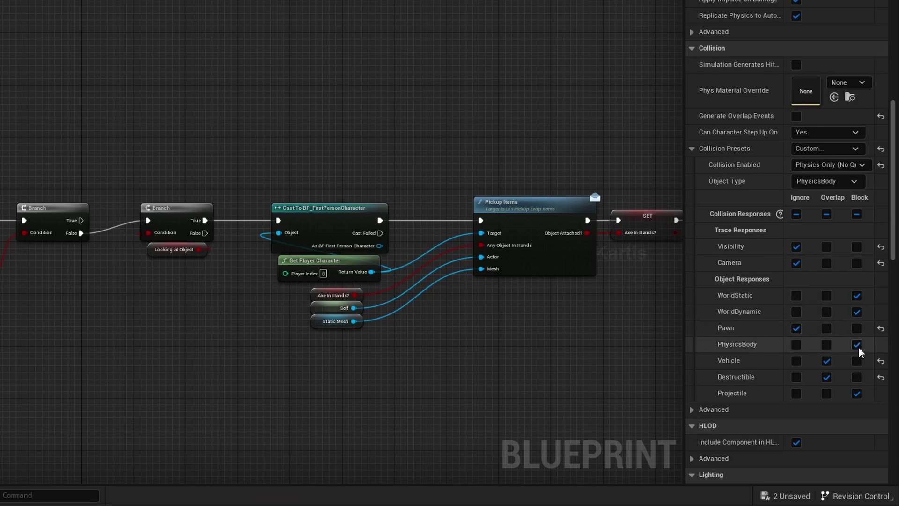
click(795, 361)
click(856, 377)
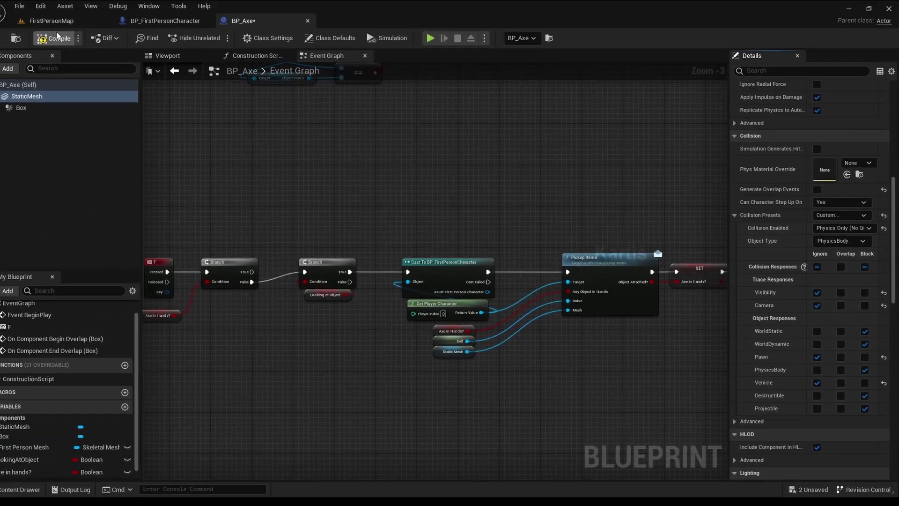
click(57, 37)
click(69, 30)
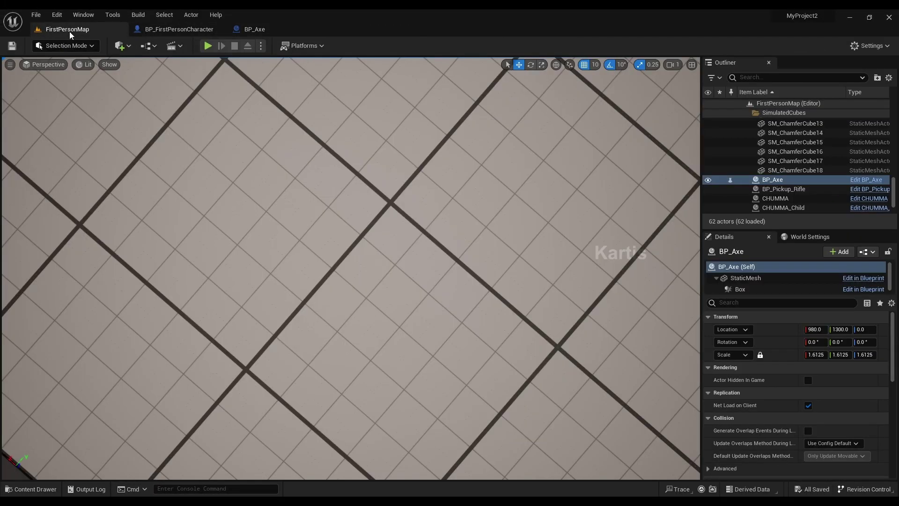
click(209, 45)
key(w)
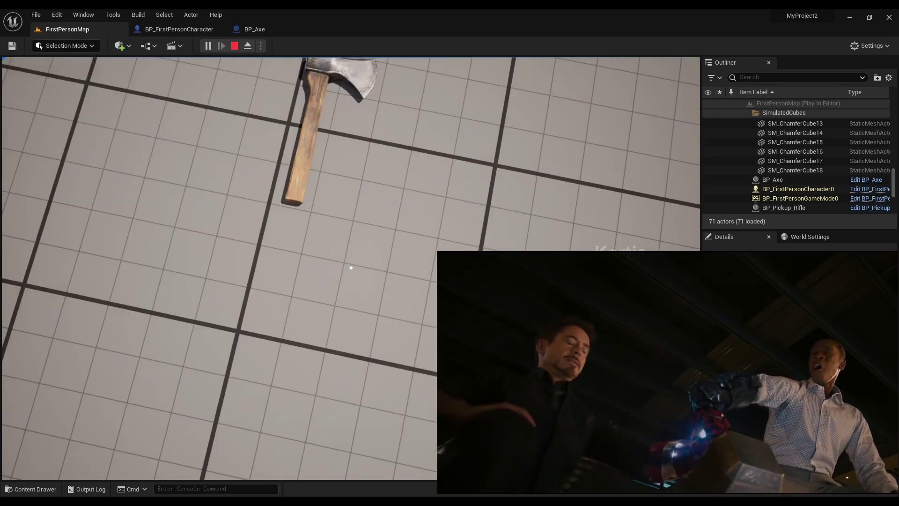
key(Escape)
click(266, 27)
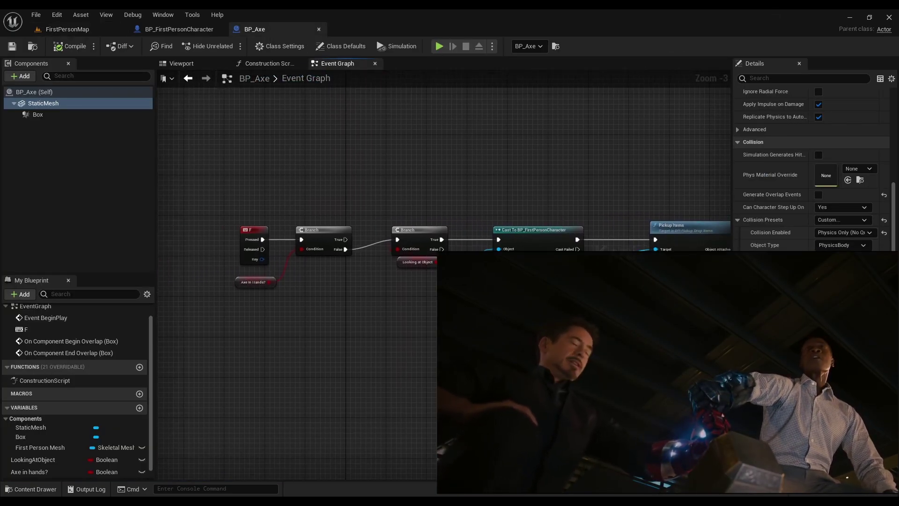
Delete the old Pickup Items message node from BP_Axe's graph
scroll(443, 220, up, 4)
right_drag(531, 213, 513, 228)
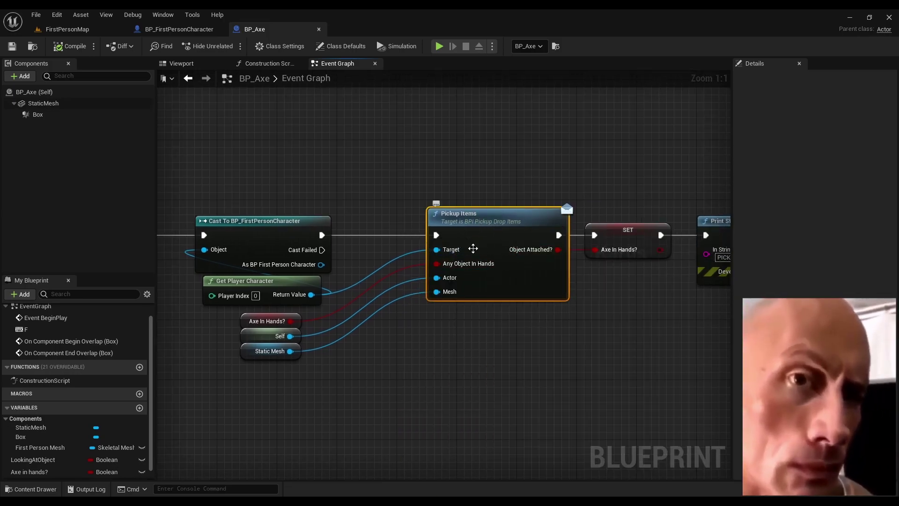
click(475, 227)
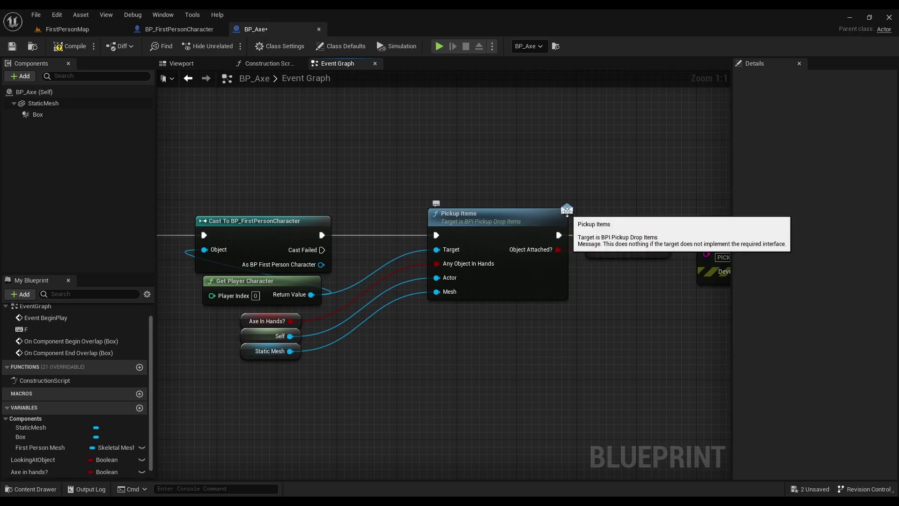
click(498, 232)
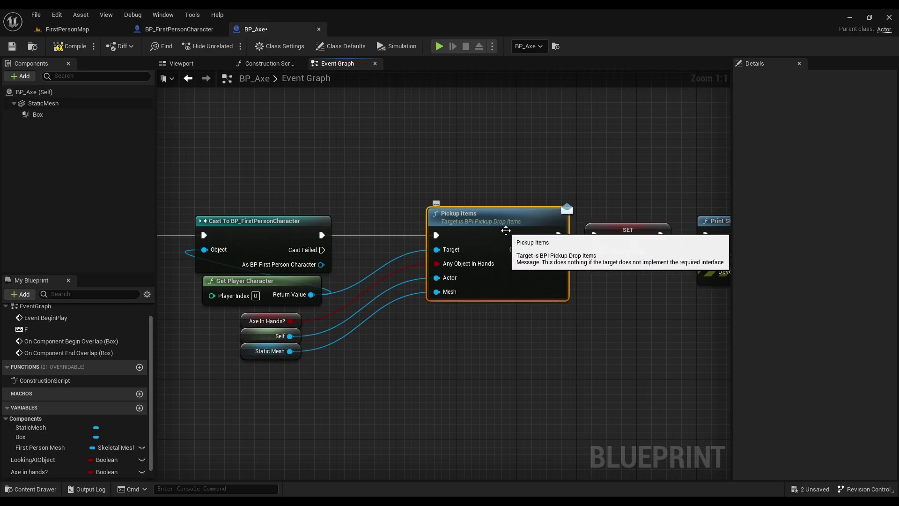
key(Delete)
Add the character's Pickup Items function after the cast, targeting As BP First Person Character
drag(414, 248, 414, 248)
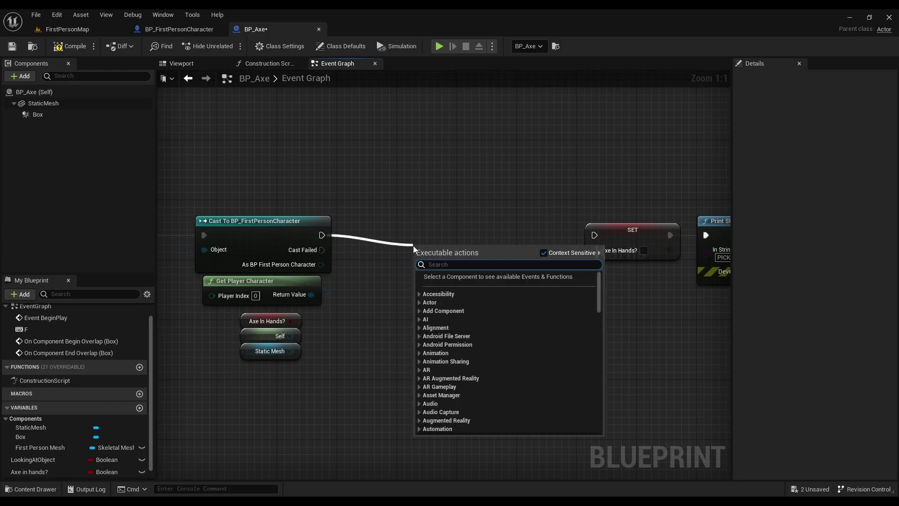
text(pick)
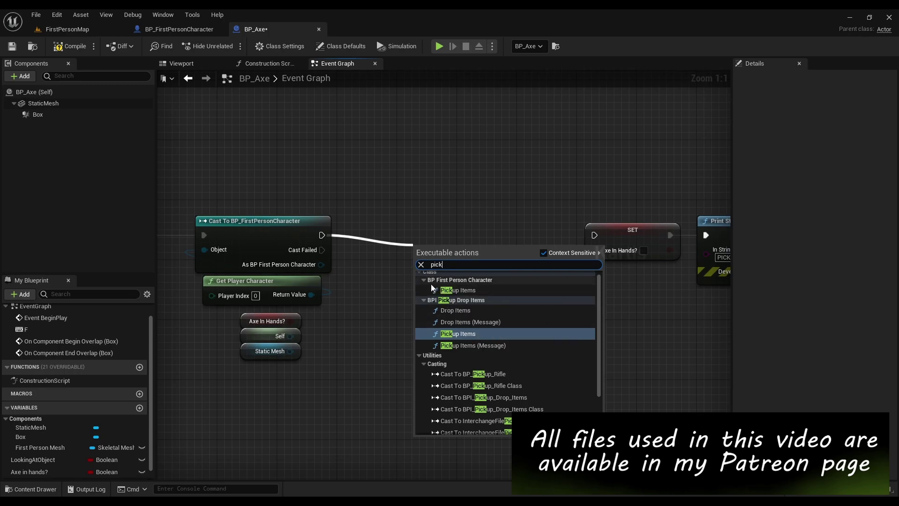
click(466, 291)
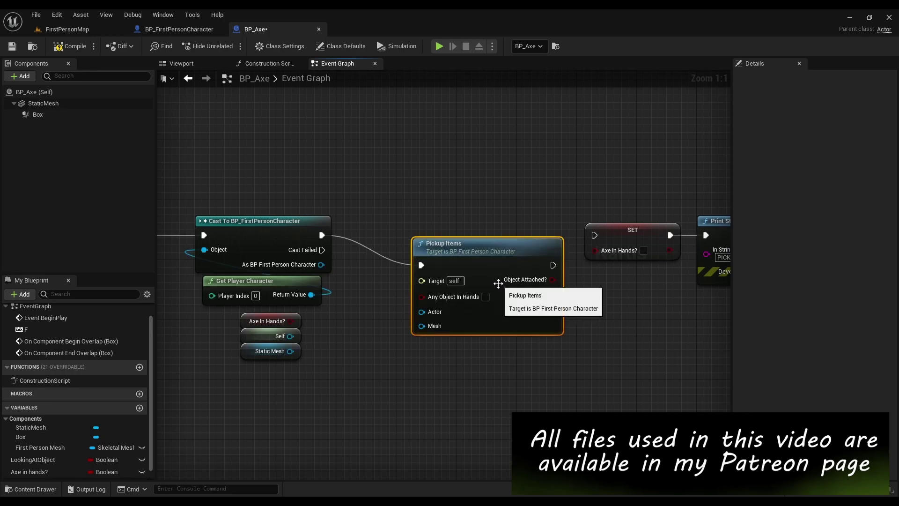
drag(478, 261, 455, 232)
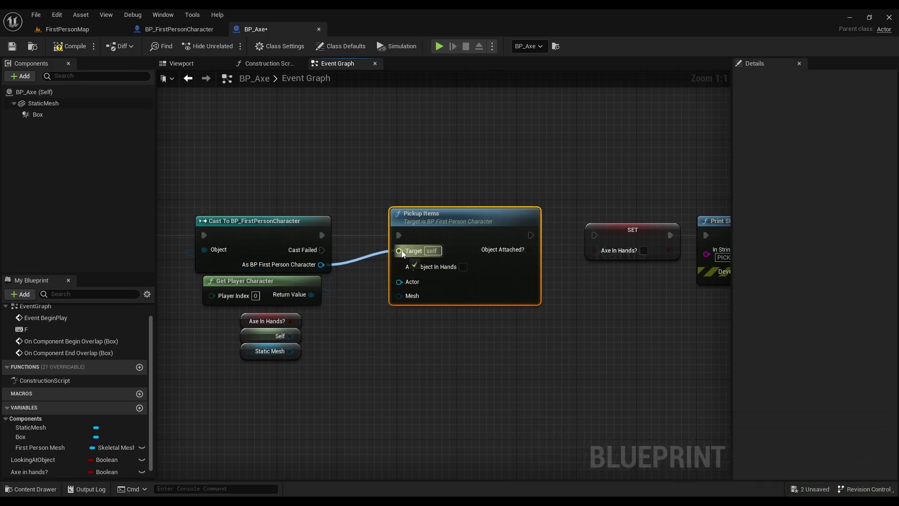
drag(402, 254, 291, 322)
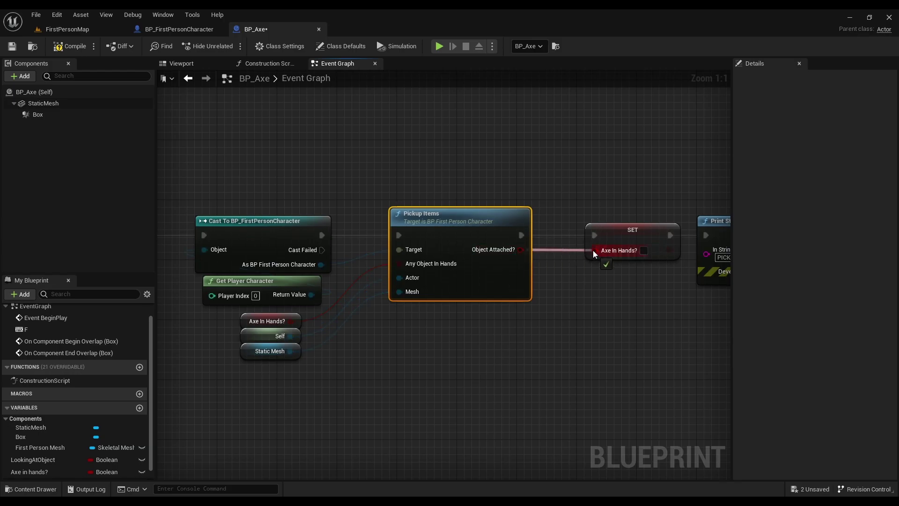
Compile and save BP_Axe, then return to FirstPersonMap
click(56, 104)
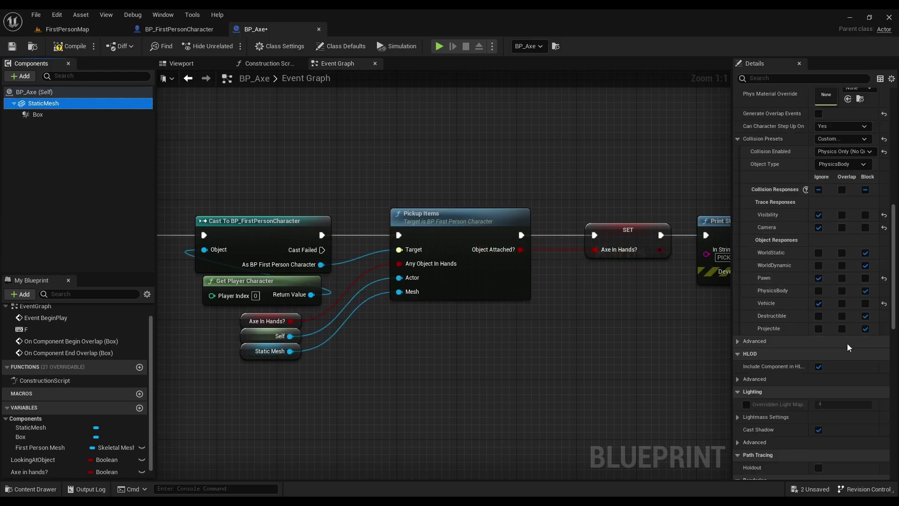
scroll(847, 343, up, 3)
click(57, 47)
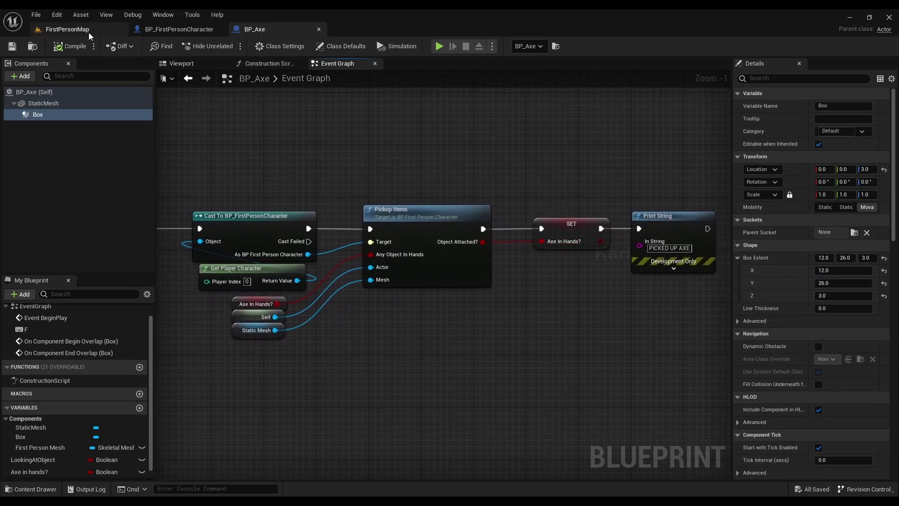
click(90, 32)
Play-test picking up and swinging the axe, then open BP_FirstPersonCharacter's Event Graph
click(209, 46)
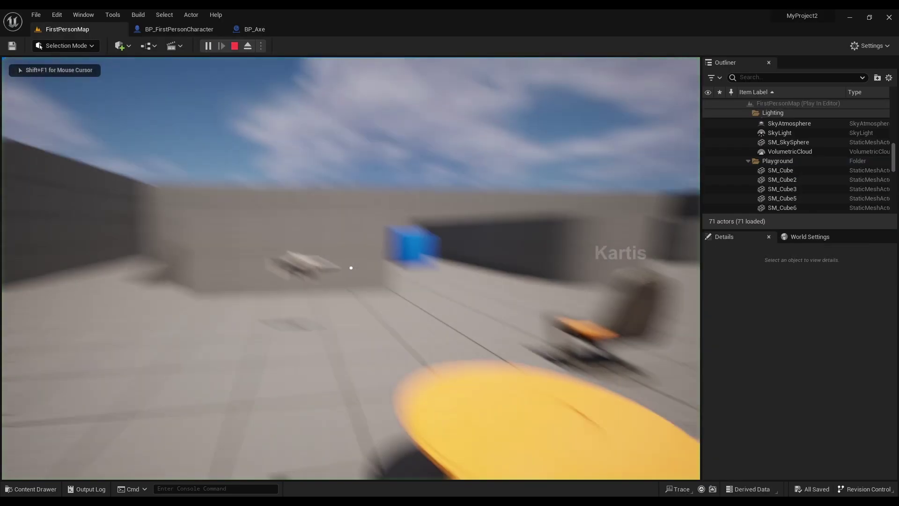
key(w)
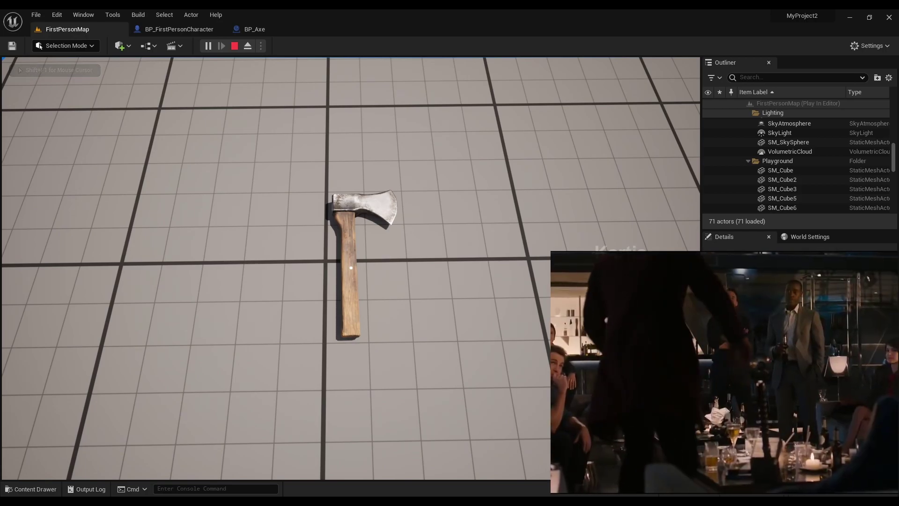
key(e)
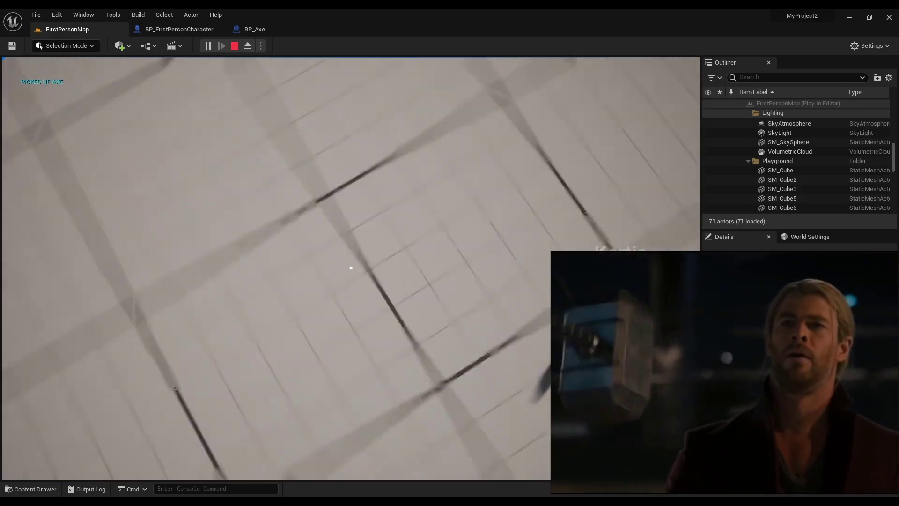
click(351, 268)
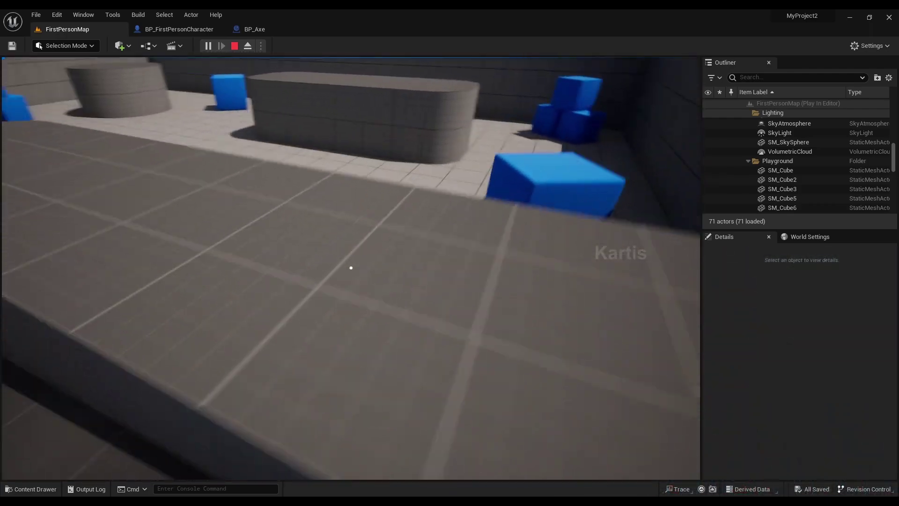
key(Escape)
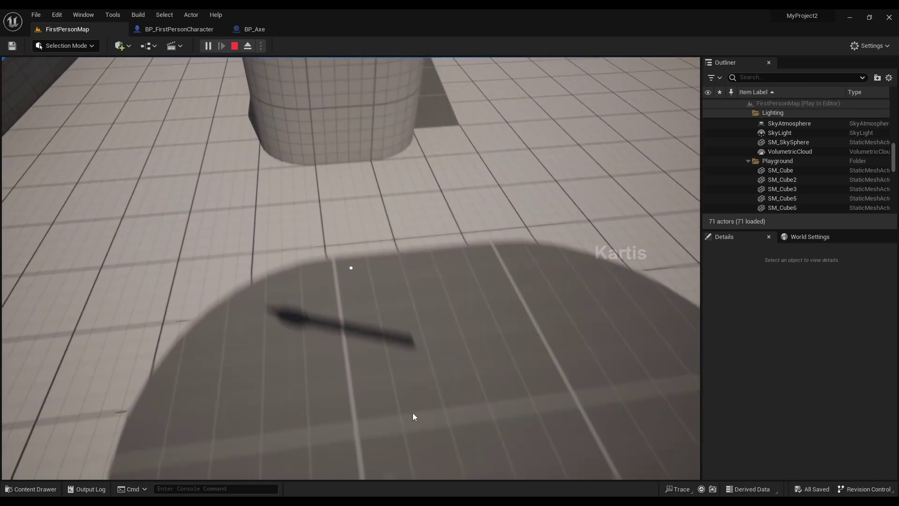
click(275, 158)
click(189, 29)
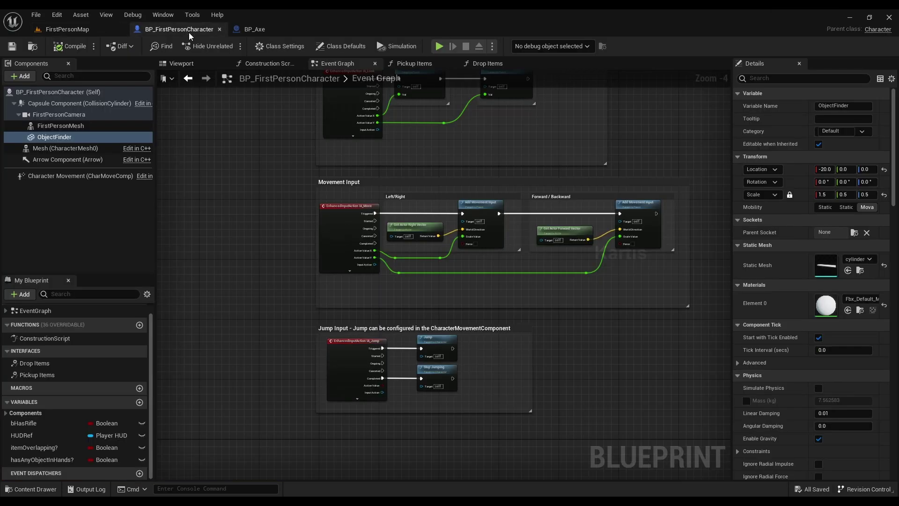
In the character's Viewport, move the first-person camera and undo the move
click(178, 63)
drag(397, 220, 356, 213)
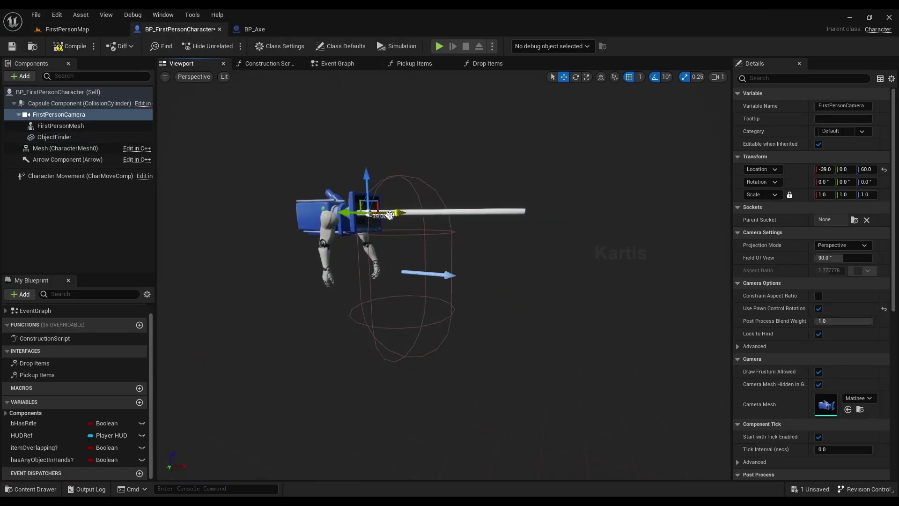
key(ctrl+z)
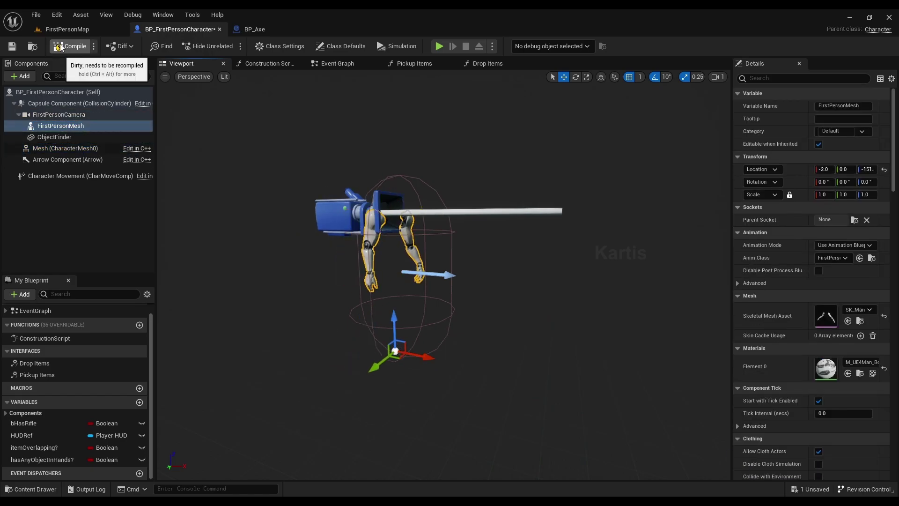
Play the level again and pick up the axe
click(67, 29)
click(208, 46)
key(w)
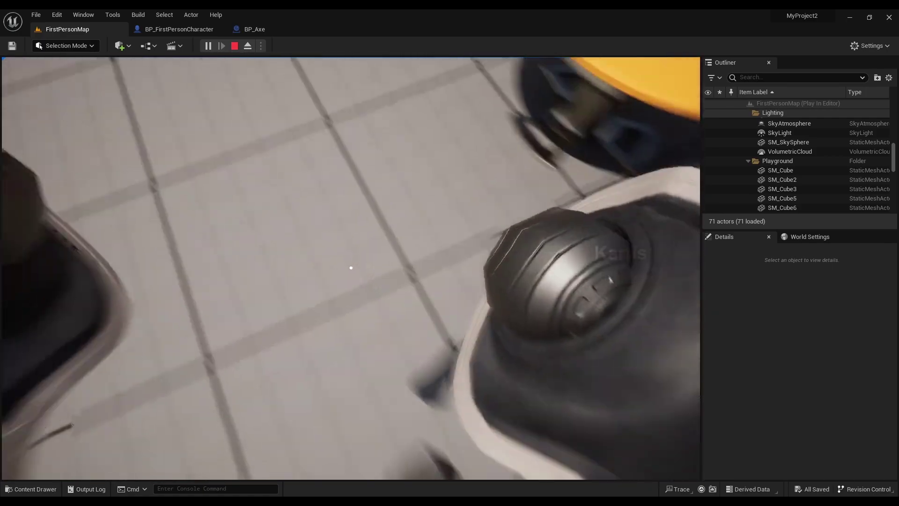
Swing the held axe, then stop the play session
click(351, 267)
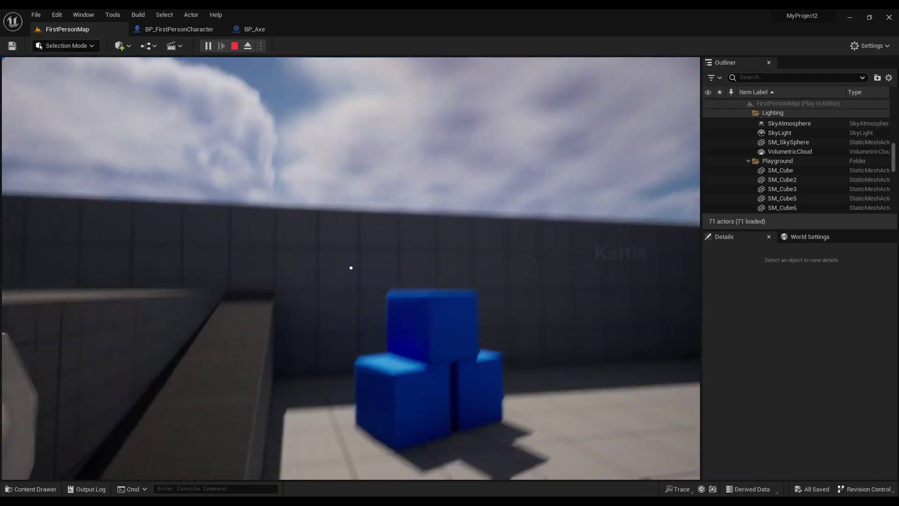
key(Escape)
In BP_Axe, add a Drop Items call on the cast character after the Branch's True output
click(277, 28)
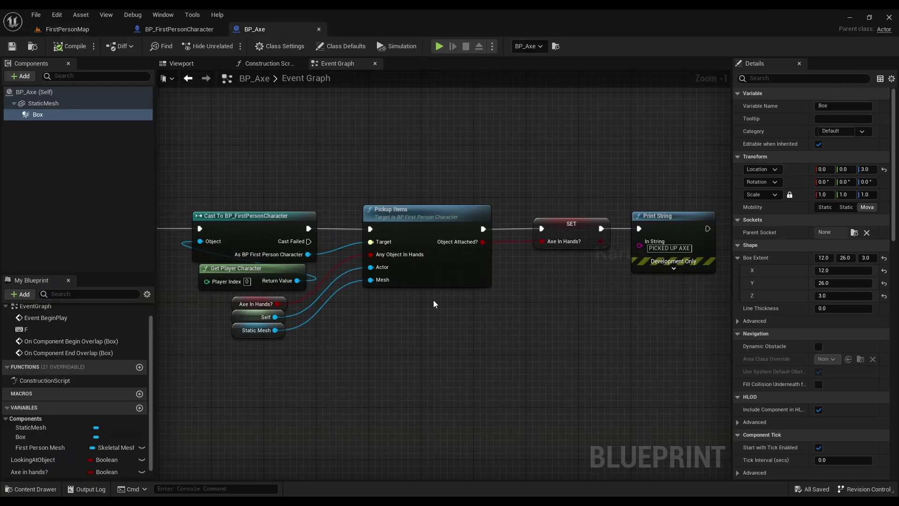
mouse_move(434, 299)
right_down()
mouse_move(419, 419)
mouse_move(535, 375)
mouse_move(457, 319)
right_up()
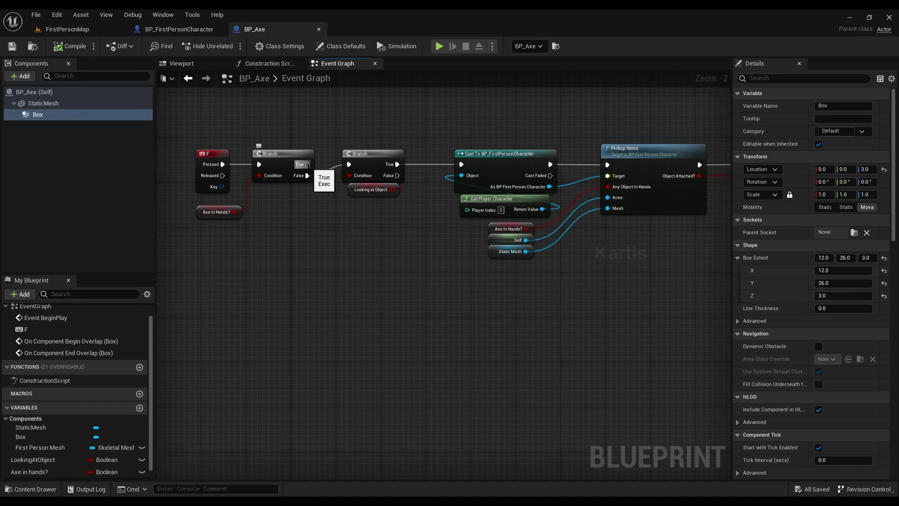
drag(307, 164, 428, 353)
key(Escape)
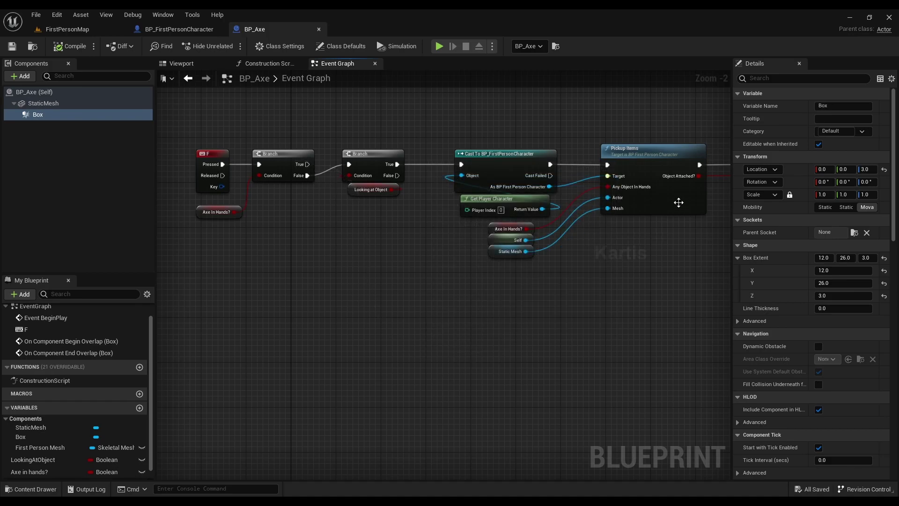
drag(549, 187, 393, 345)
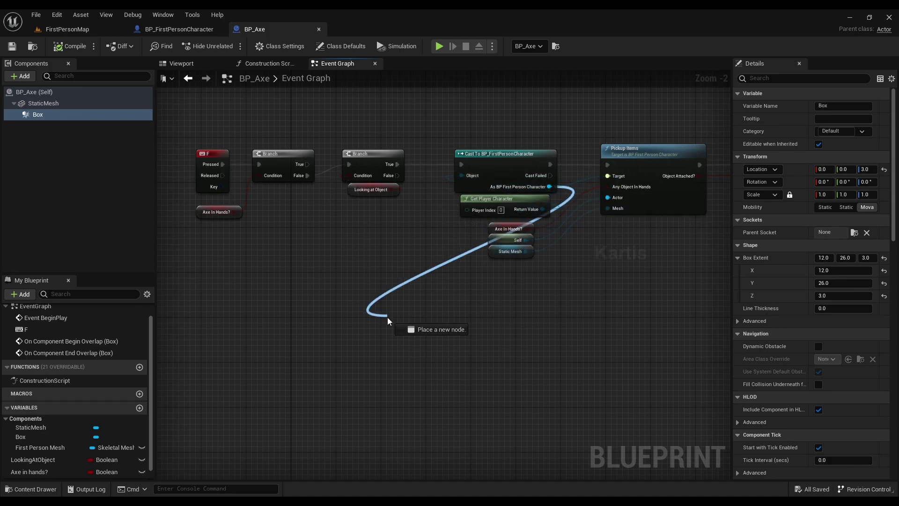
text(drop)
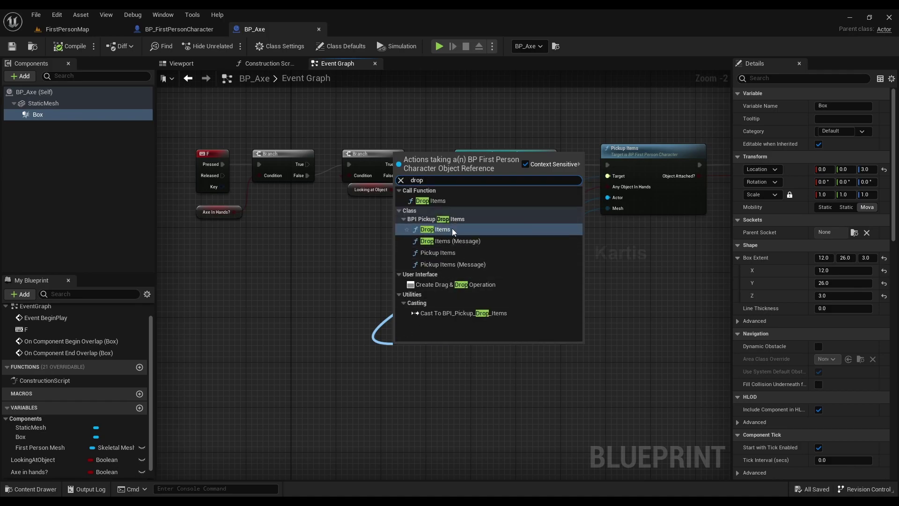
click(482, 231)
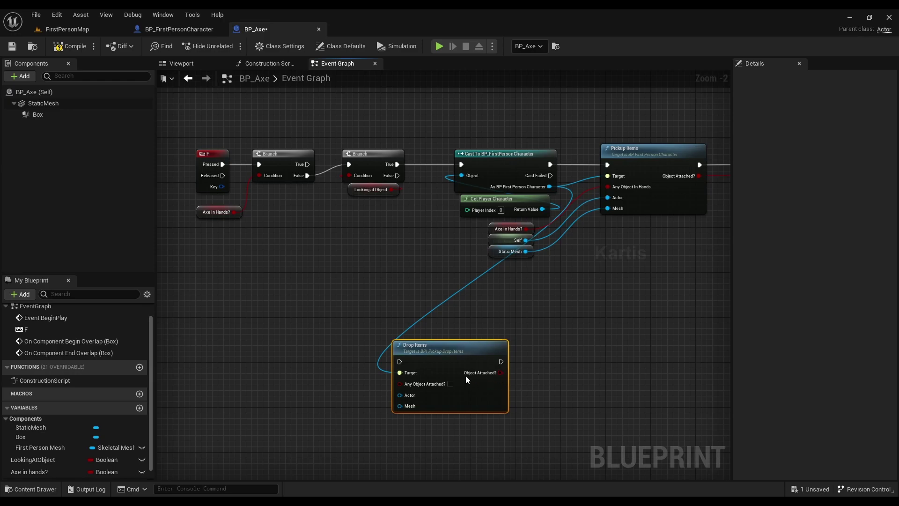
drag(428, 346, 457, 328)
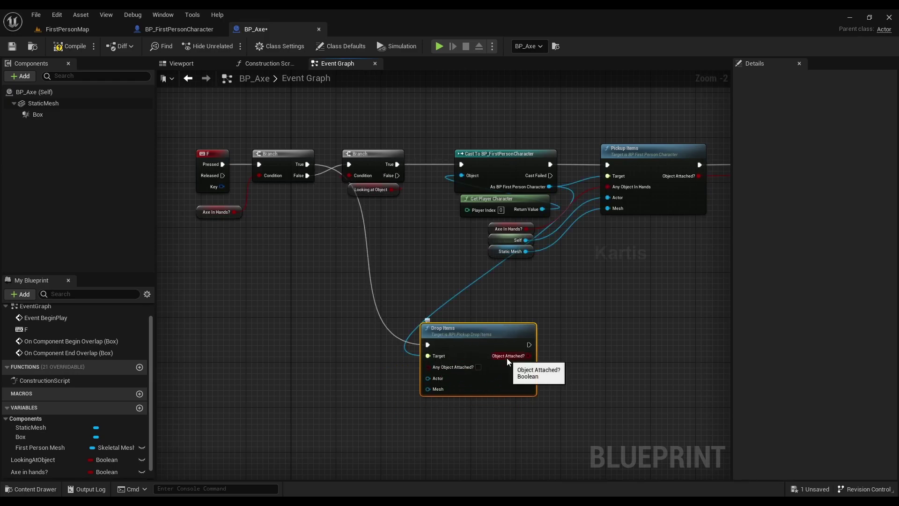
Wire Axe In Hands? into Any Object Attached?, and Self and Static Mesh into Drop Items' Actor and Mesh
mouse_move(513, 264)
mouse_down()
mouse_move(509, 230)
mouse_move(261, 296)
mouse_move(404, 369)
mouse_move(428, 366)
mouse_up()
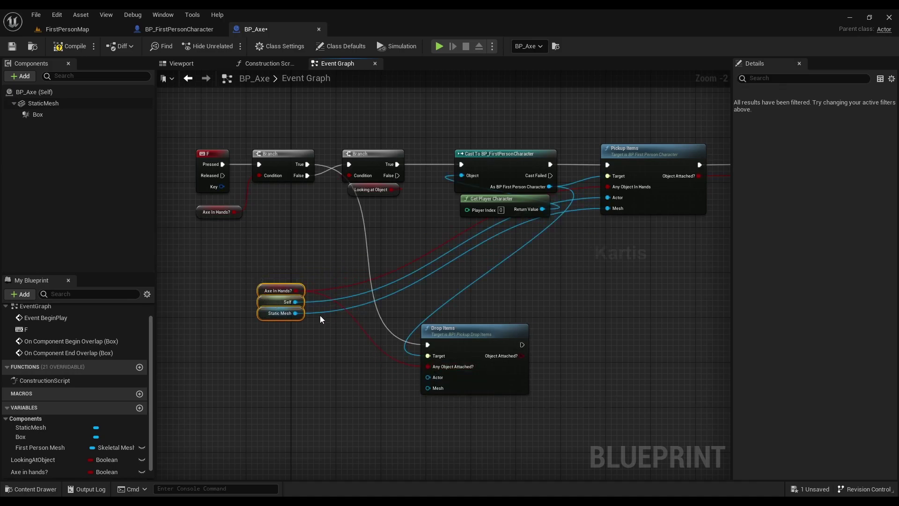
drag(297, 302, 297, 302)
drag(429, 378, 429, 378)
drag(295, 313, 308, 323)
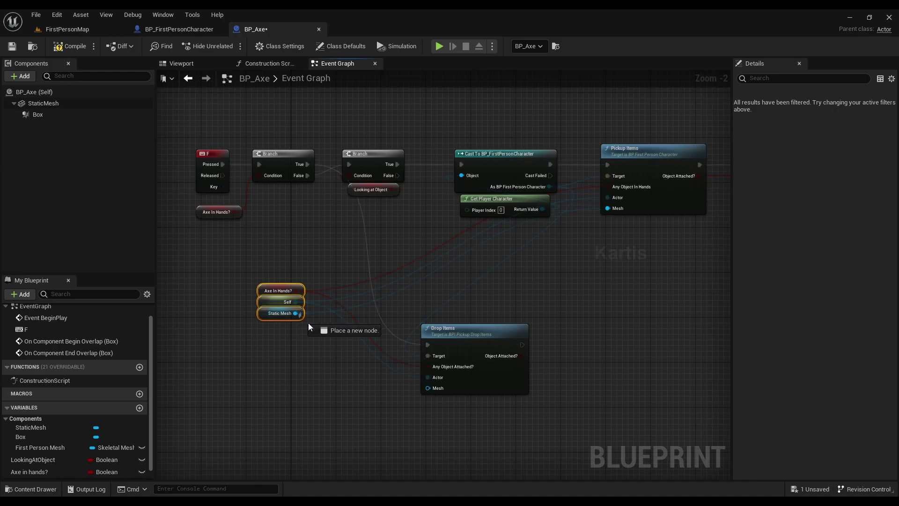
drag(440, 389, 438, 388)
Add a SET Axe In Hands? node after Drop Items and connect it
right_drag(422, 420, 269, 342)
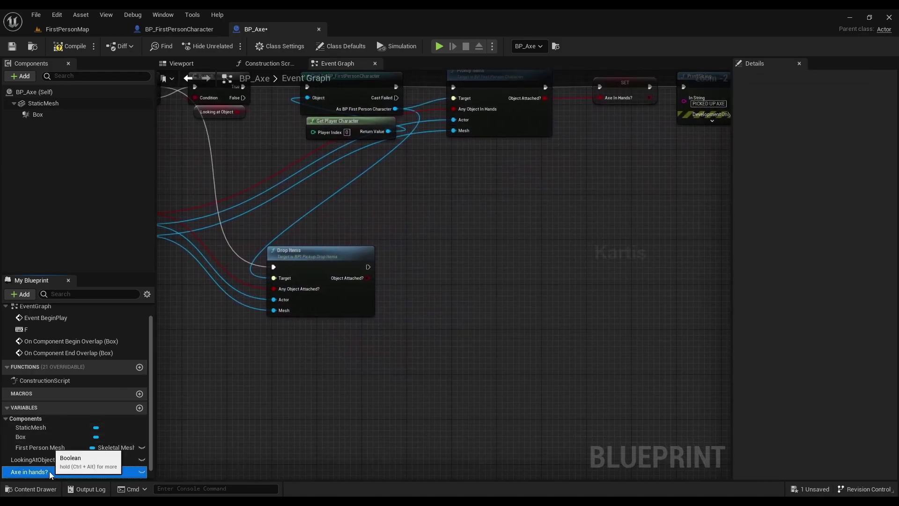
drag(49, 471, 370, 268)
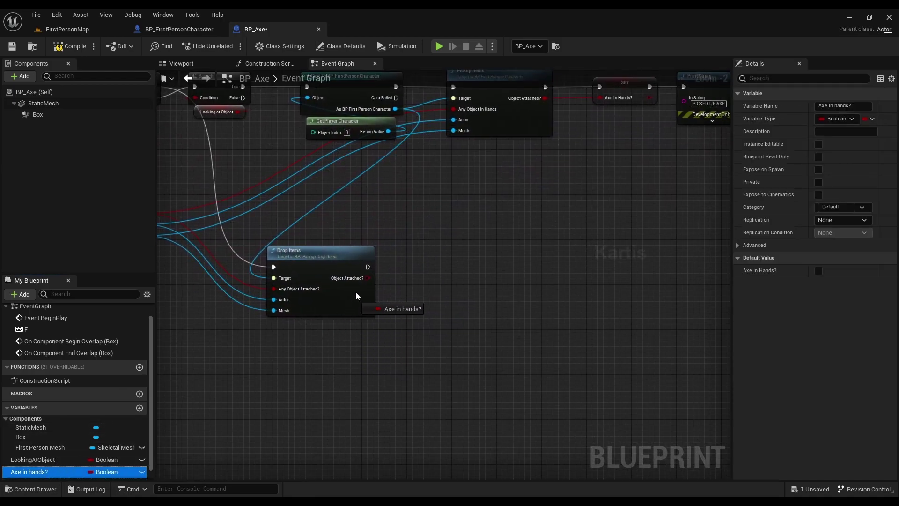
click(412, 295)
drag(369, 267, 392, 267)
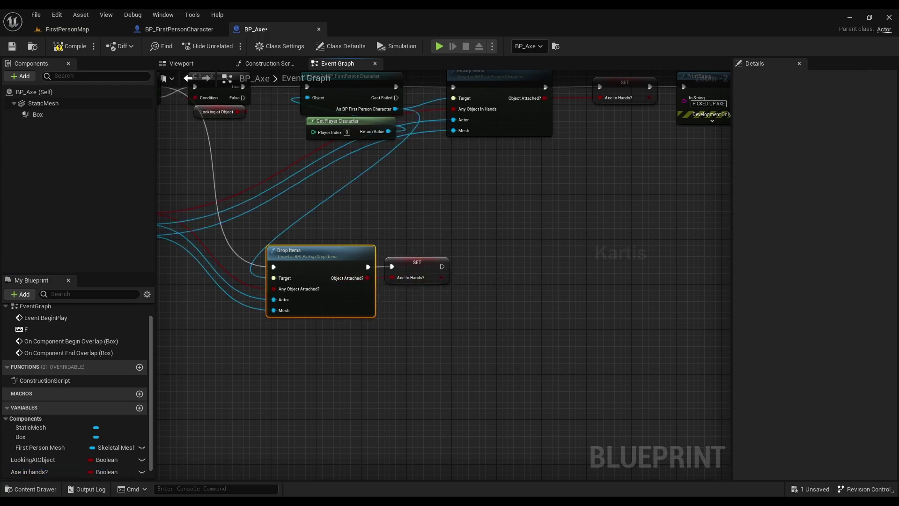
Duplicate the PICKED UP AXE Print String after the setter as 'DROPPED AXE' and save the blueprint
right_drag(469, 374, 399, 405)
click(641, 107)
key(ctrl+c)
key(ctrl+v)
key(ctrl+s)
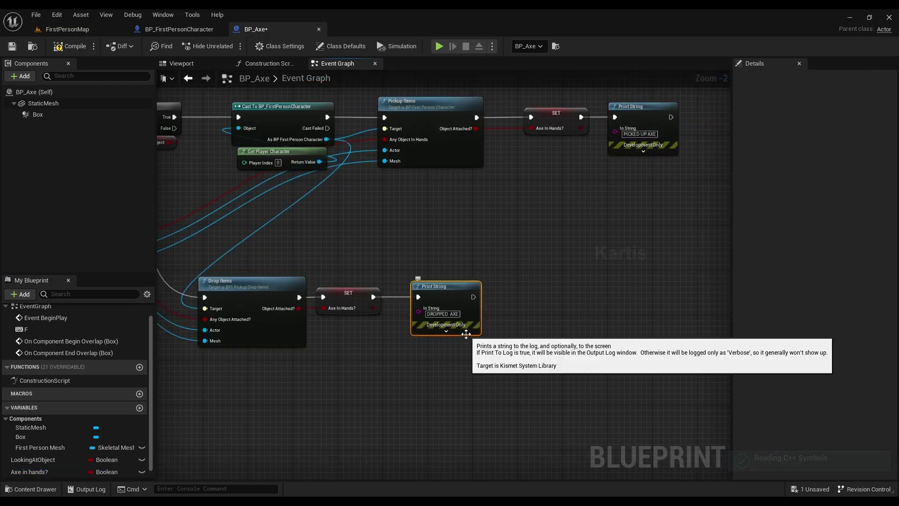
scroll(652, 259, down, 2)
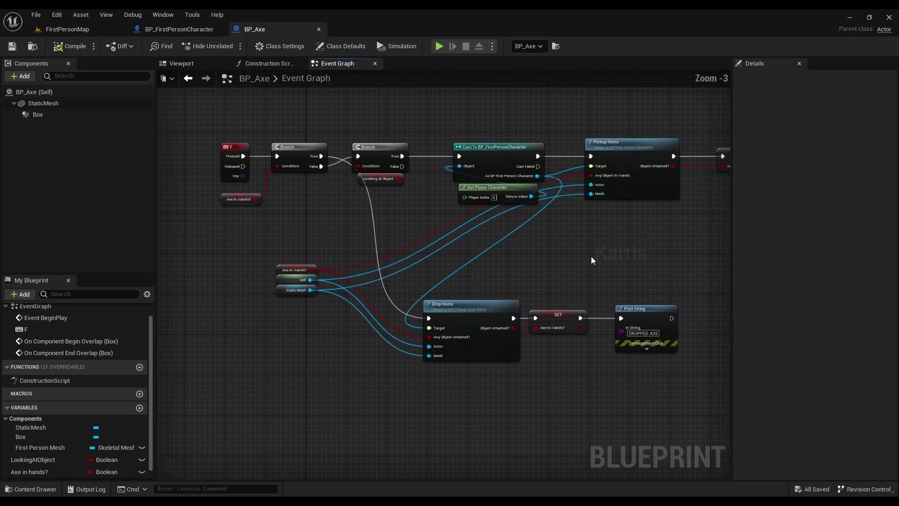
scroll(532, 276, up, 1)
click(77, 30)
click(208, 45)
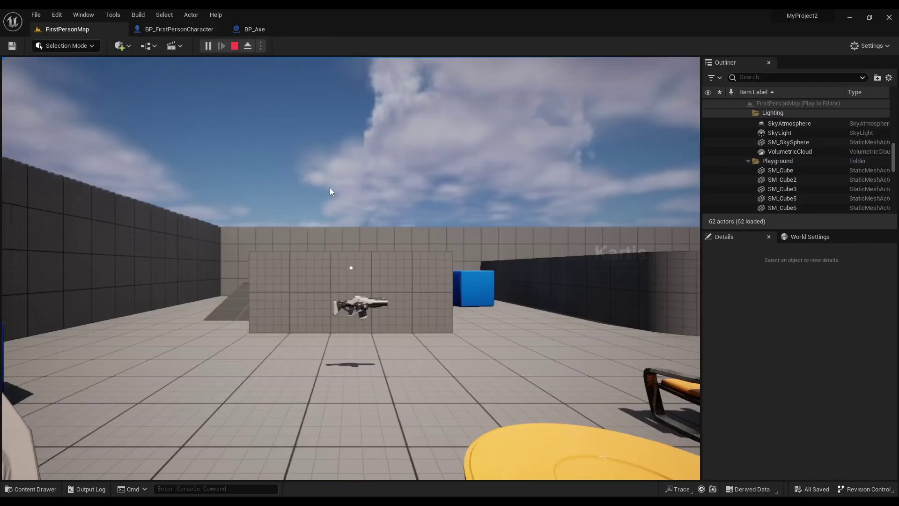
click(418, 261)
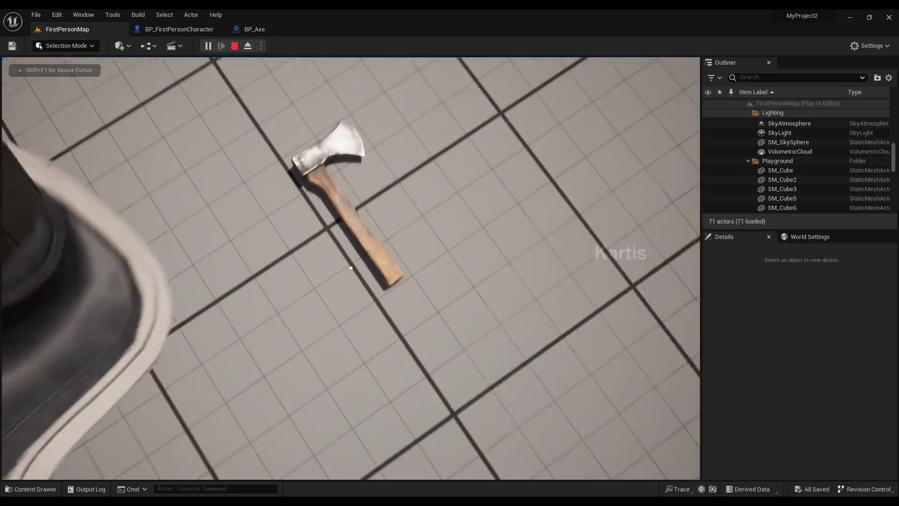
key(e)
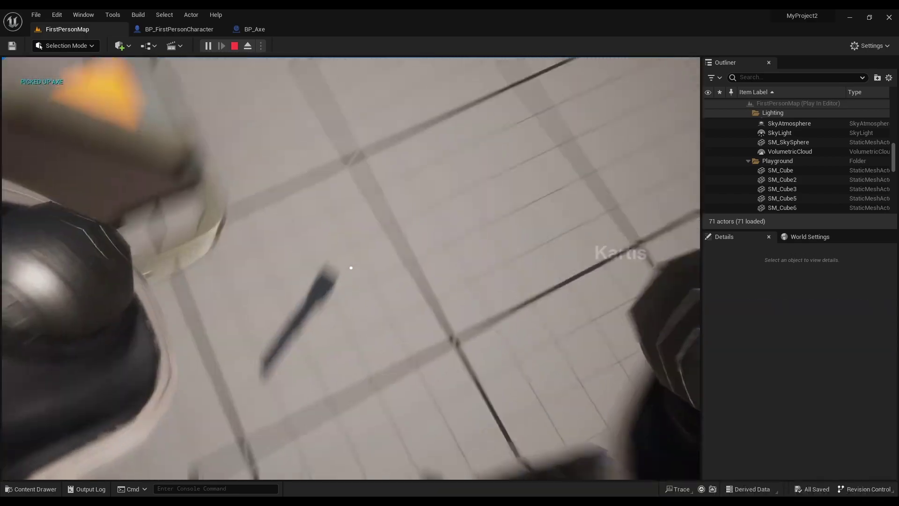
key(e)
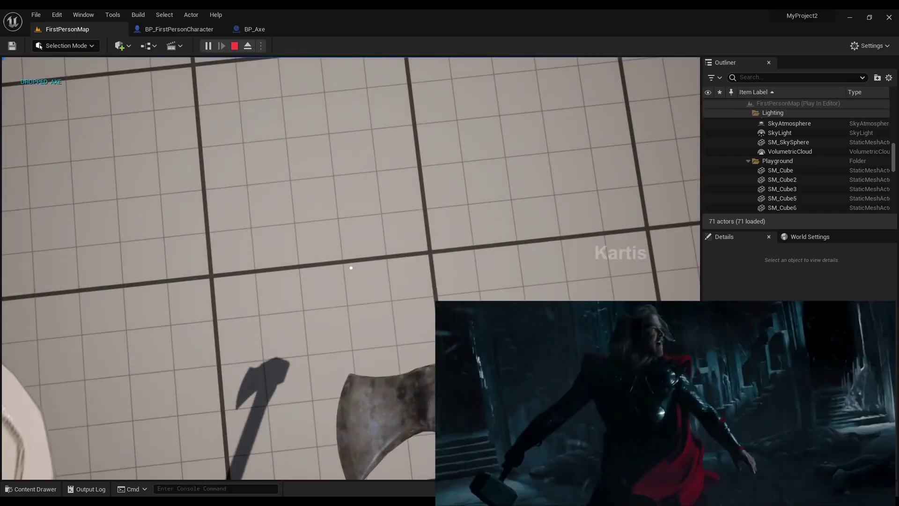
key(r)
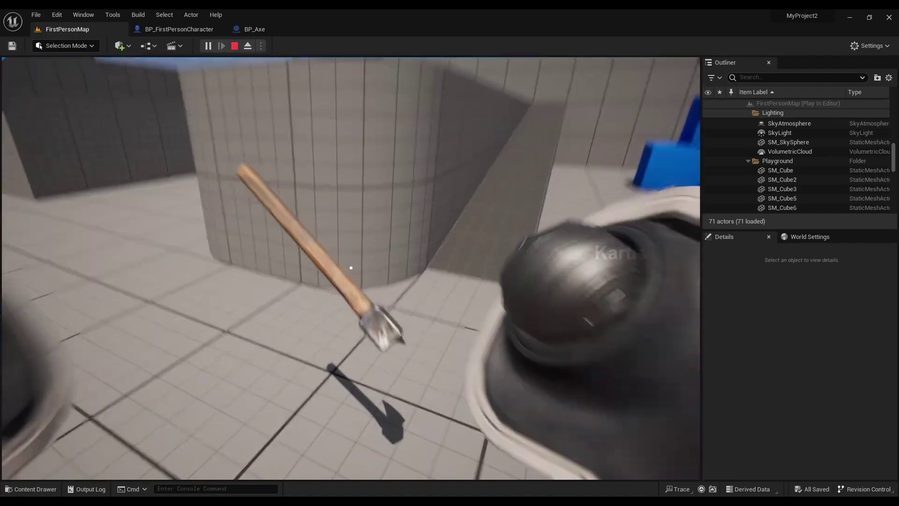
key(e)
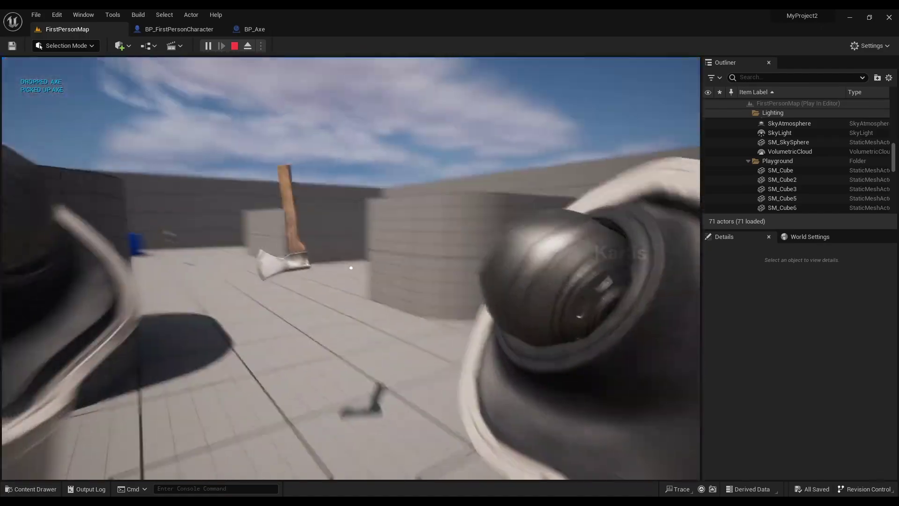
key(r)
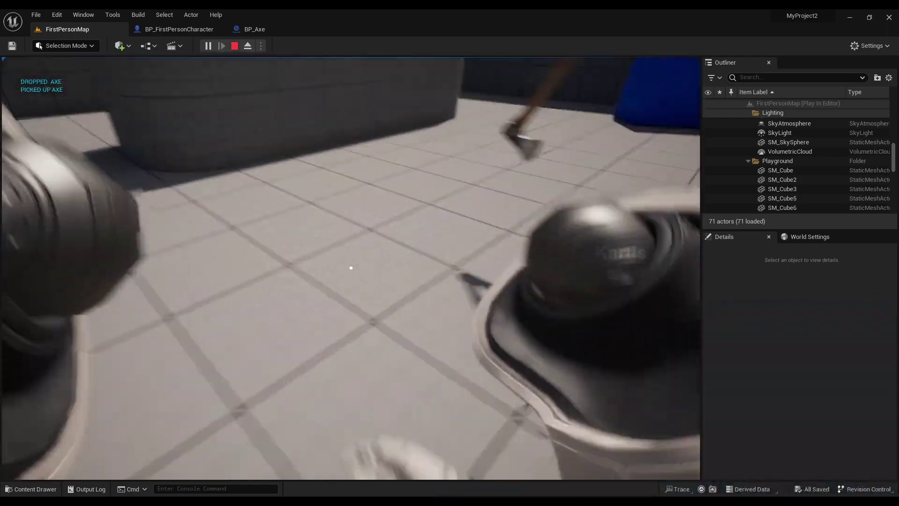
key(Escape)
click(540, 248)
click(181, 29)
In BP_FirstPersonCharacter's Drop Items function, add Set Simulate Physics after Set Collision Enabled
click(285, 31)
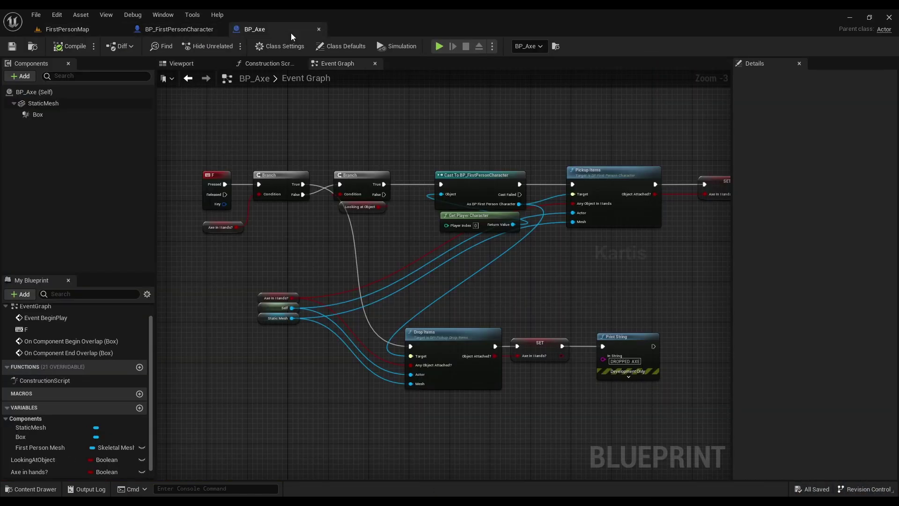
click(186, 30)
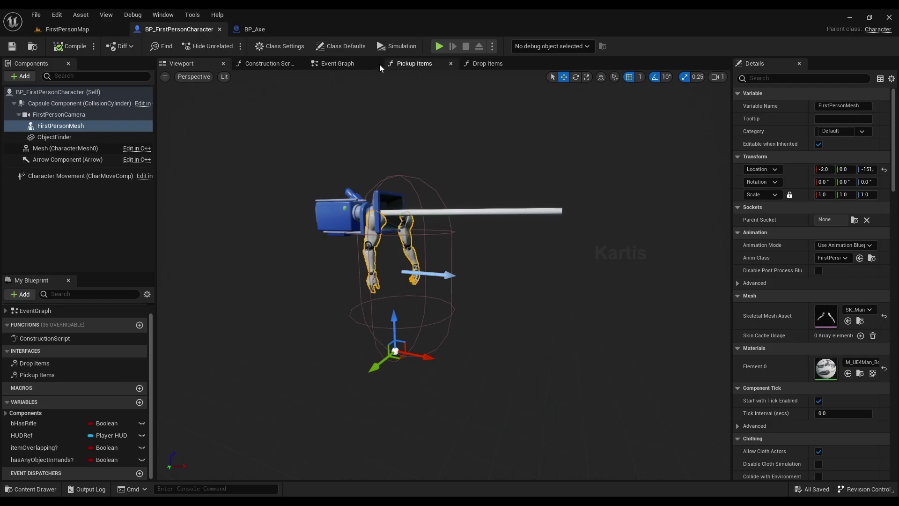
click(484, 67)
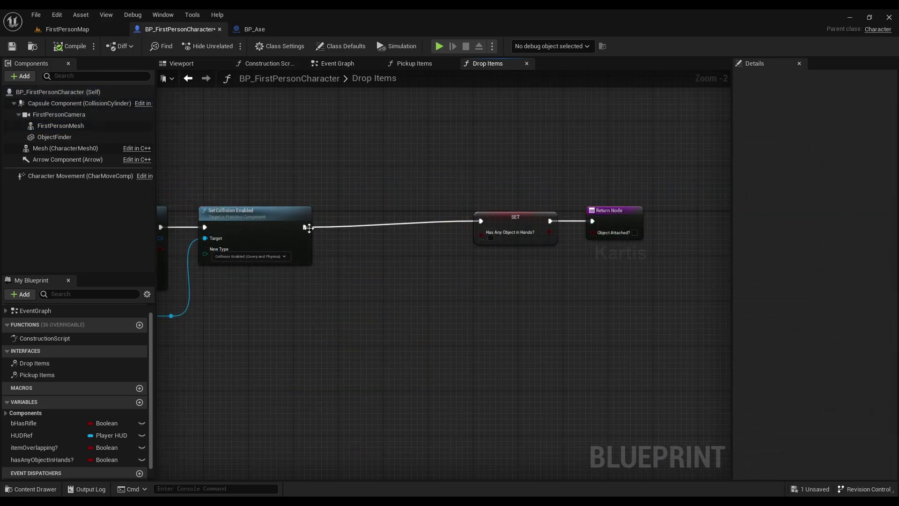
drag(347, 231, 347, 231)
text(set sim)
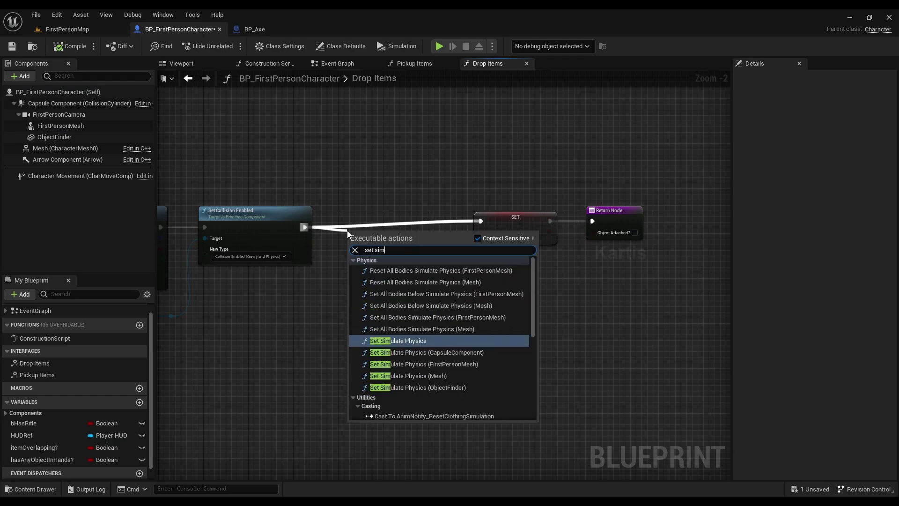
click(431, 339)
Feed the dropped component into Set Simulate Physics' Target and tick Simulate
scroll(410, 277, up, 1)
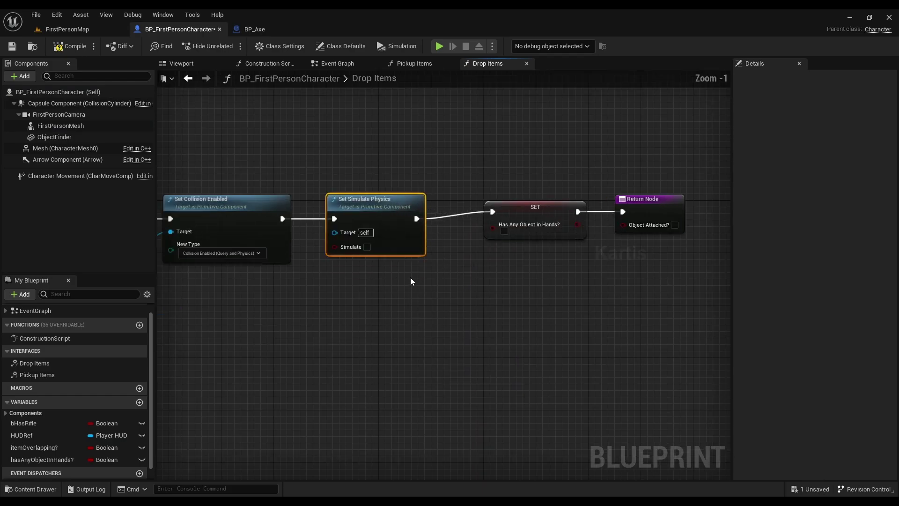
scroll(394, 279, up, 1)
mouse_move(394, 279)
right_down()
mouse_move(419, 336)
mouse_move(338, 331)
right_up()
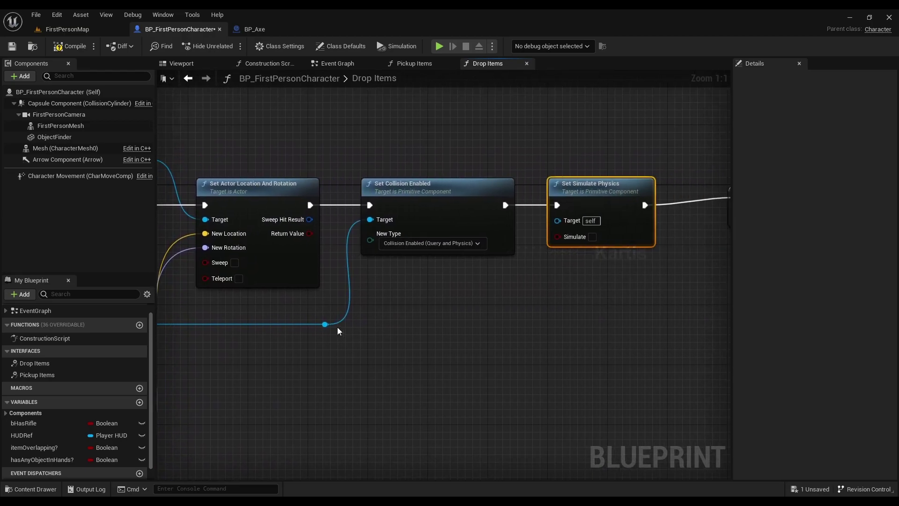
drag(419, 328, 558, 220)
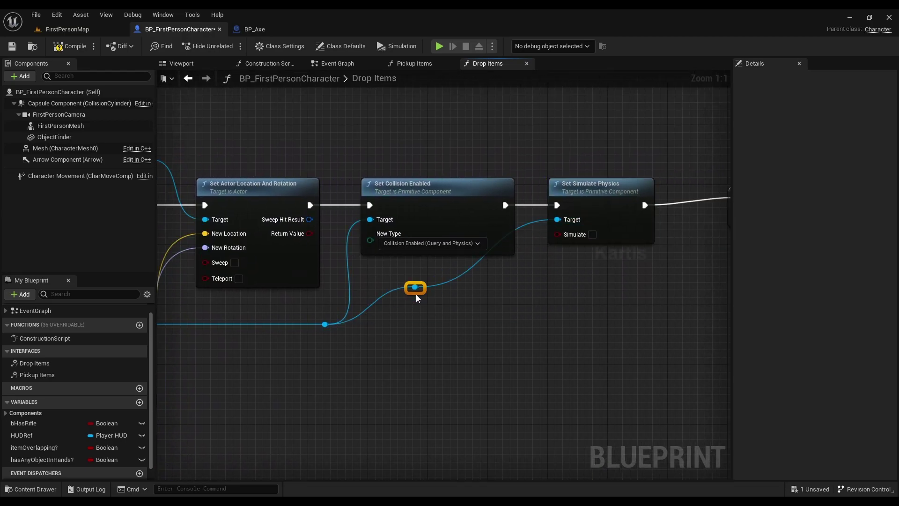
click(592, 235)
Line up the Has Any Object in Hands? SET node and Return Node with the chain
right_drag(595, 237, 459, 303)
click(622, 201)
right_drag(623, 201, 542, 287)
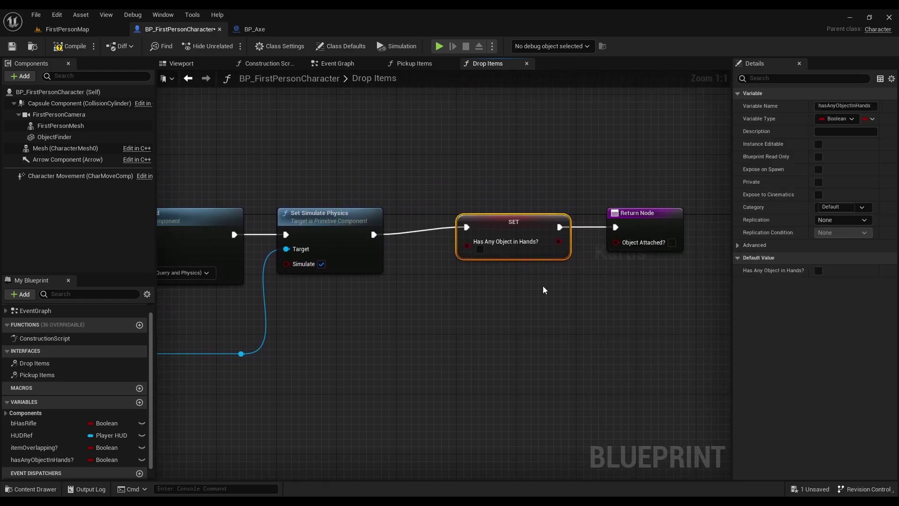
drag(493, 235, 487, 243)
drag(629, 217, 599, 232)
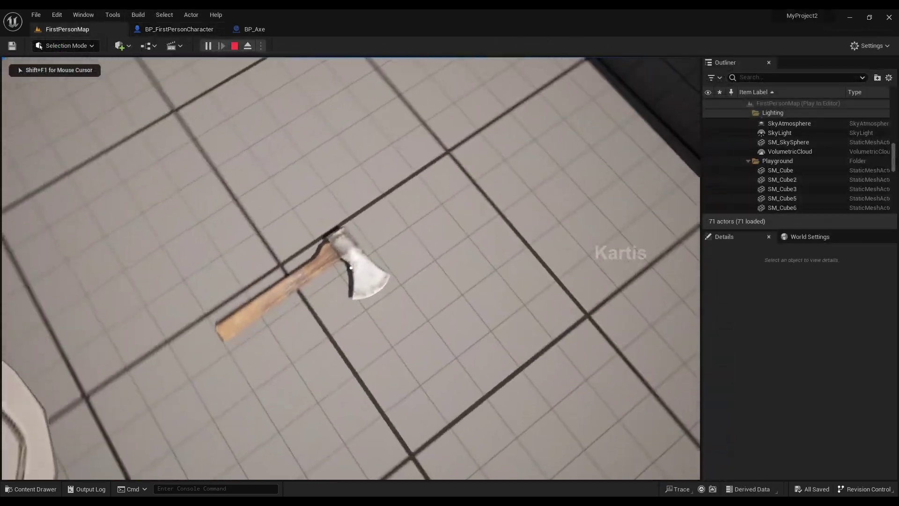
Play-test by picking up and dropping the axe, walking over, and picking it up again
key(e)
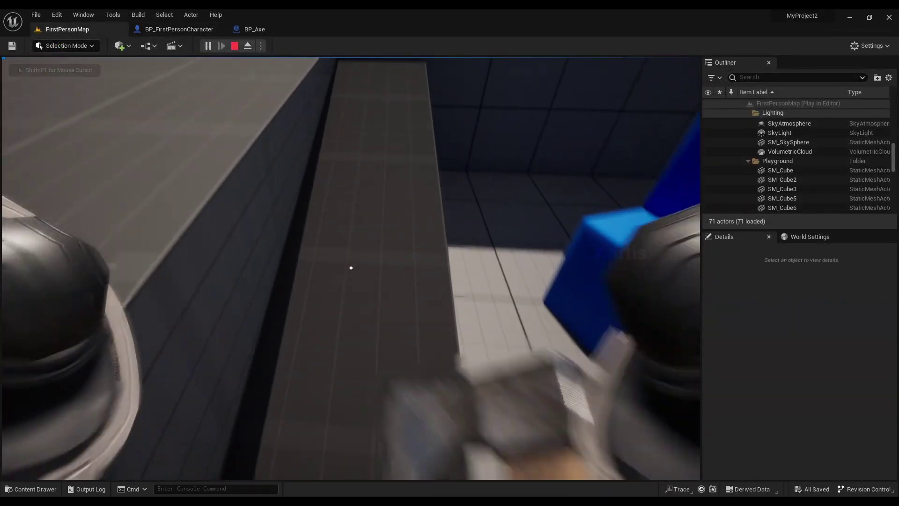
key(e)
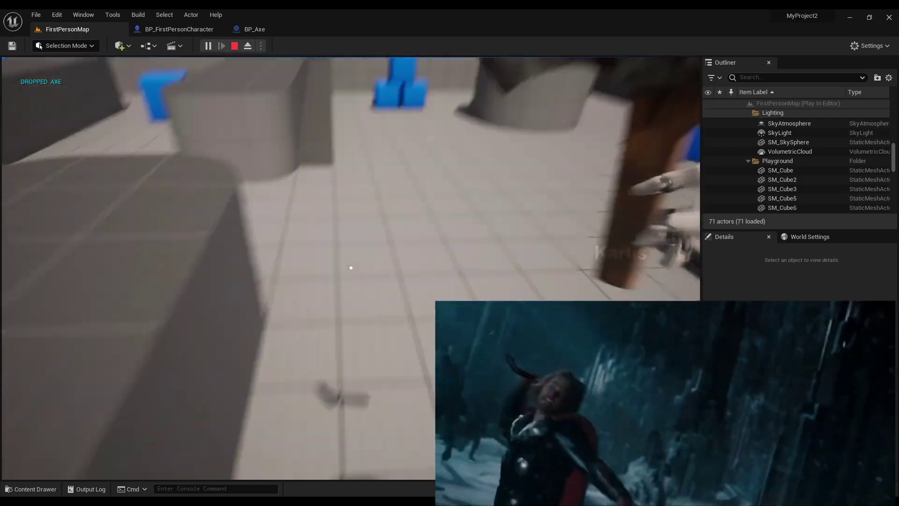
key(w)
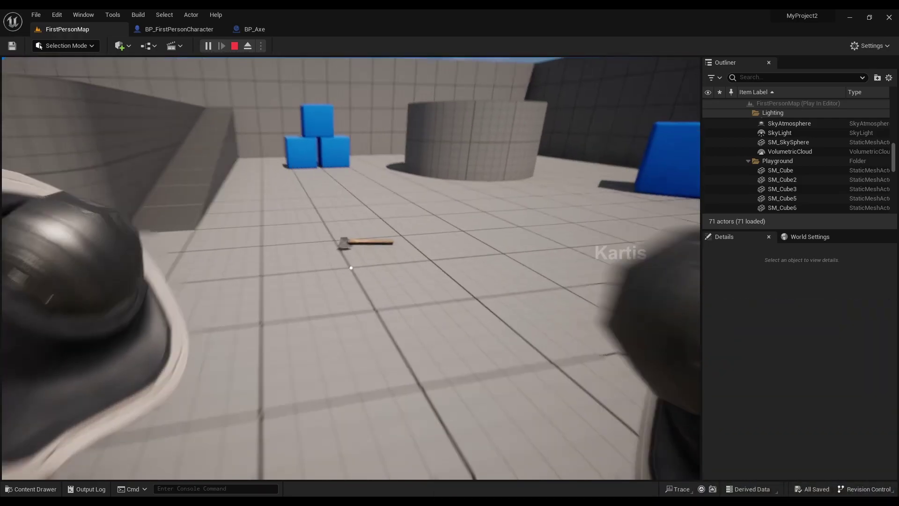
key(e)
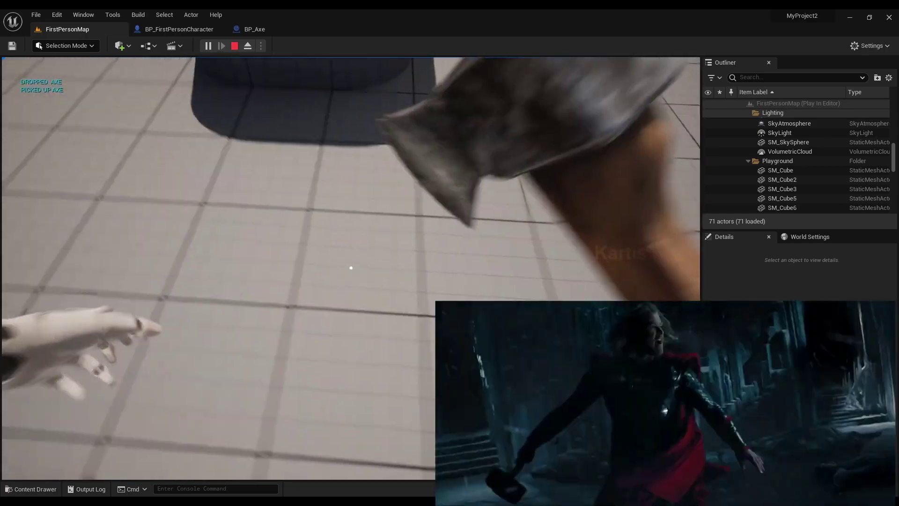
click(40, 46)
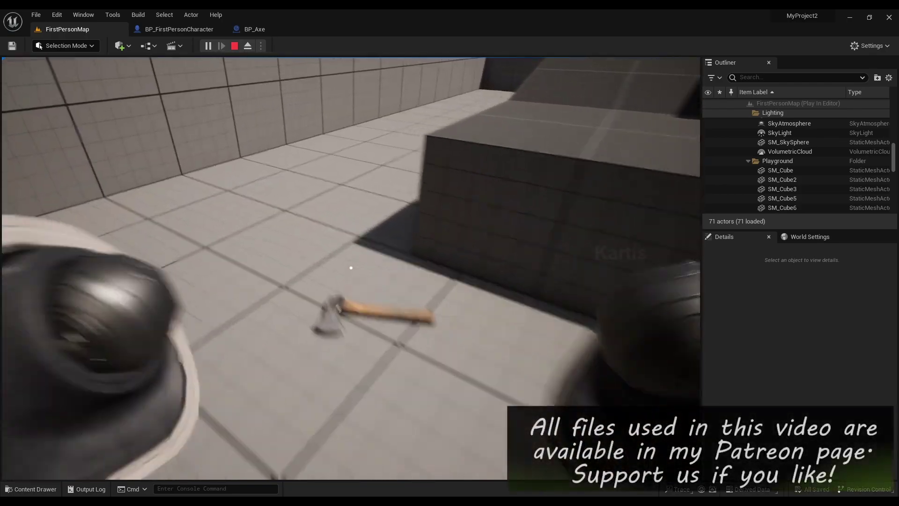
key(e)
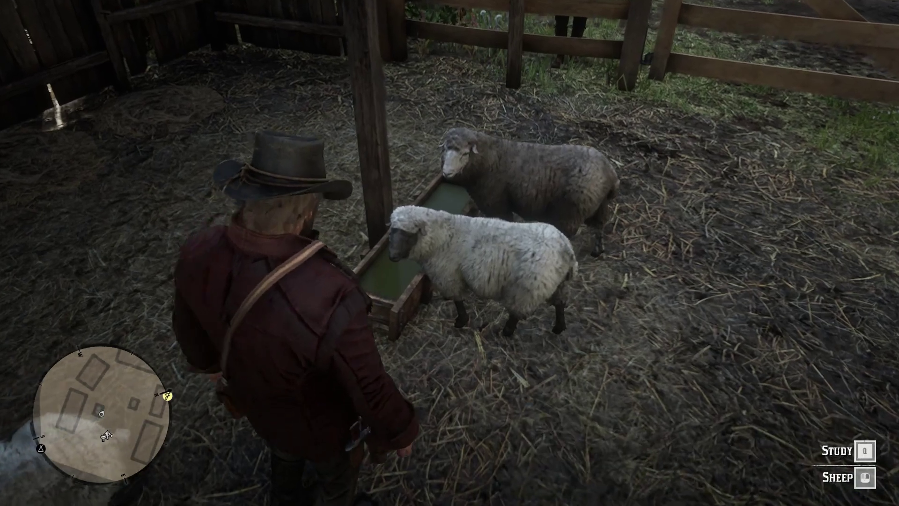
Study the Merino Sheep, then show and hide its Perfect-quality compendium details
key(q)
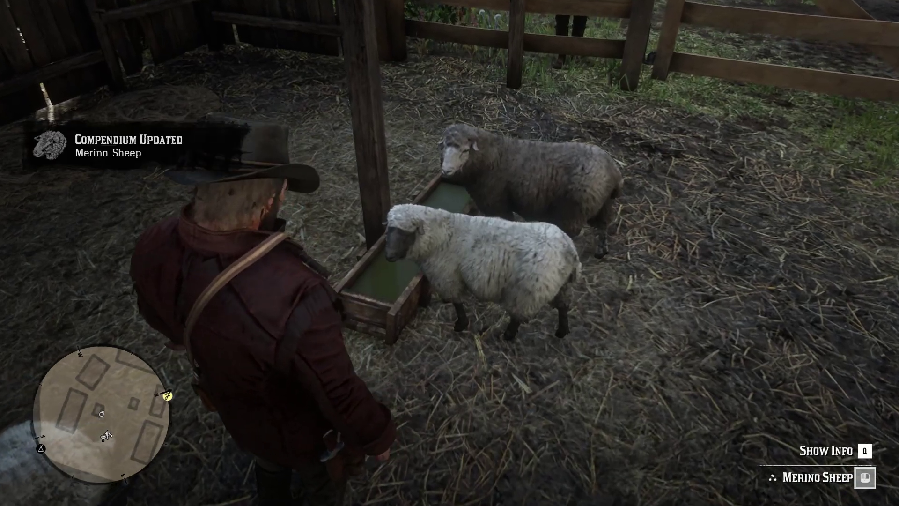
key(q)
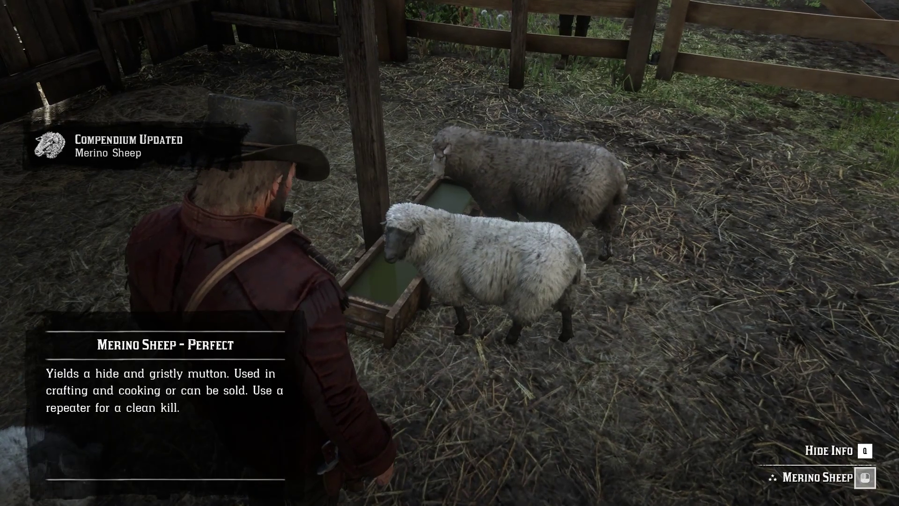